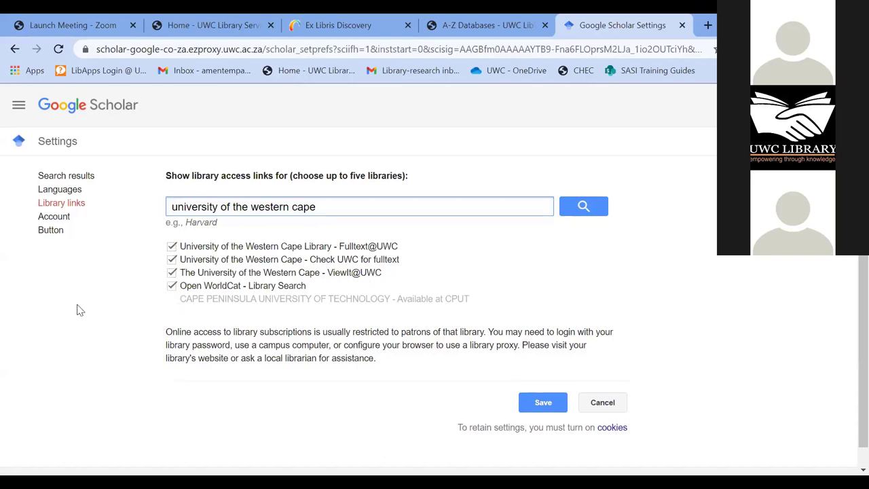
- Save the University of the Western Cape library link settings
scroll(78, 383, down, 1)
scroll(78, 382, up, 1)
click(543, 404)
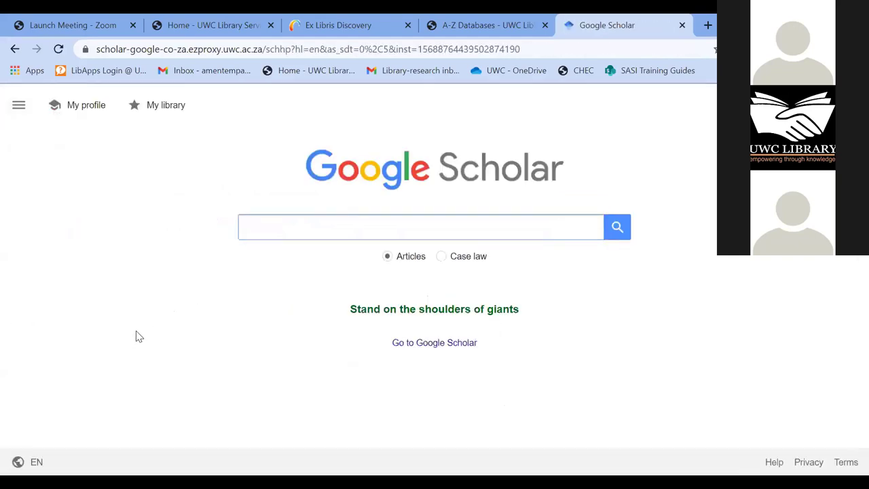
- Delete both remembered saliency theory searches and show the Google Scholar main menu
click(295, 228)
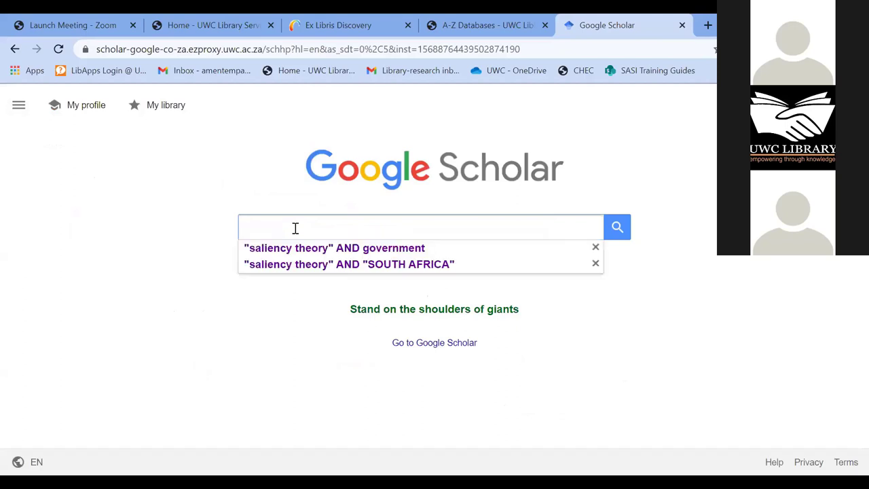
click(595, 247)
click(595, 249)
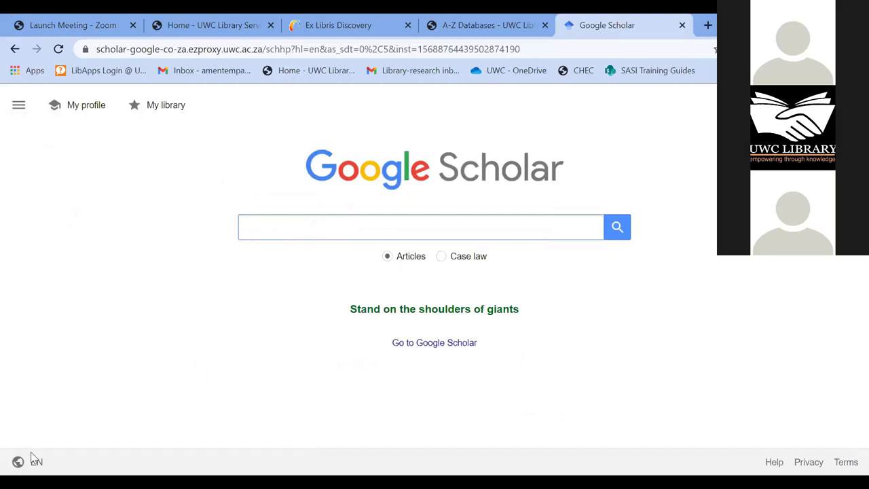
click(18, 108)
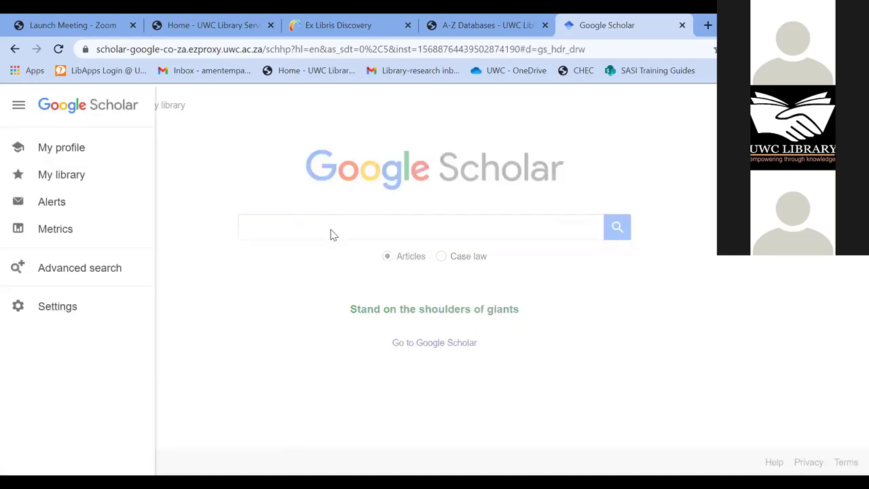
- Fill Advanced search with all words 'translation', exact phrase 'cultural loss', excluding 'english'
click(75, 275)
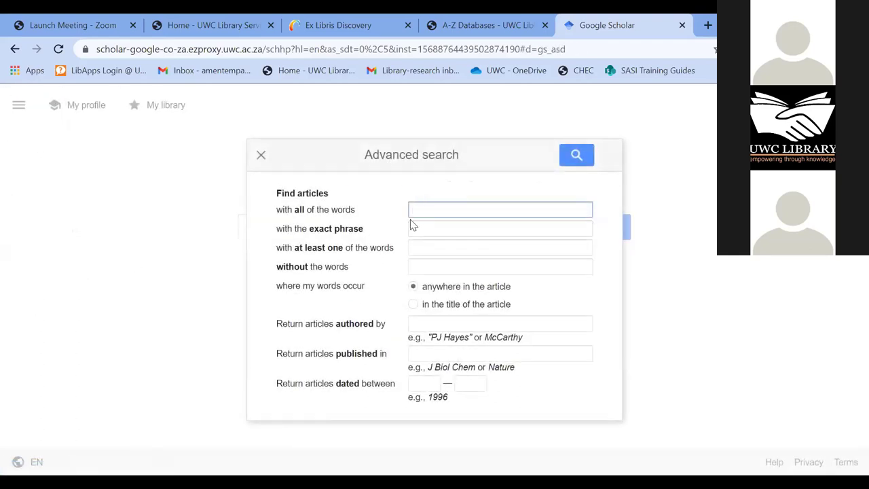
click(420, 210)
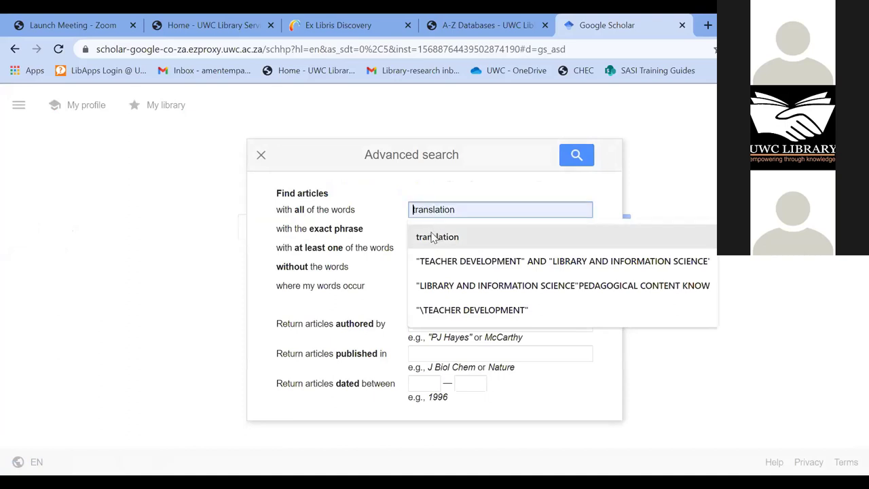
click(438, 239)
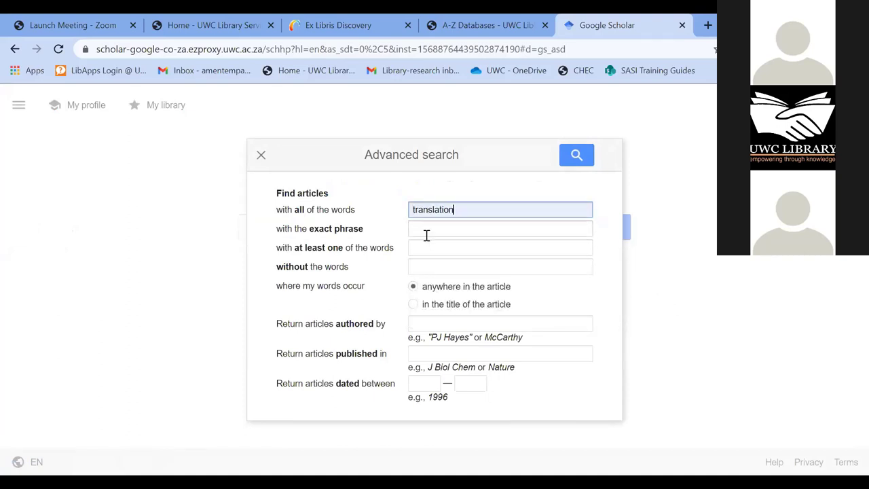
click(427, 232)
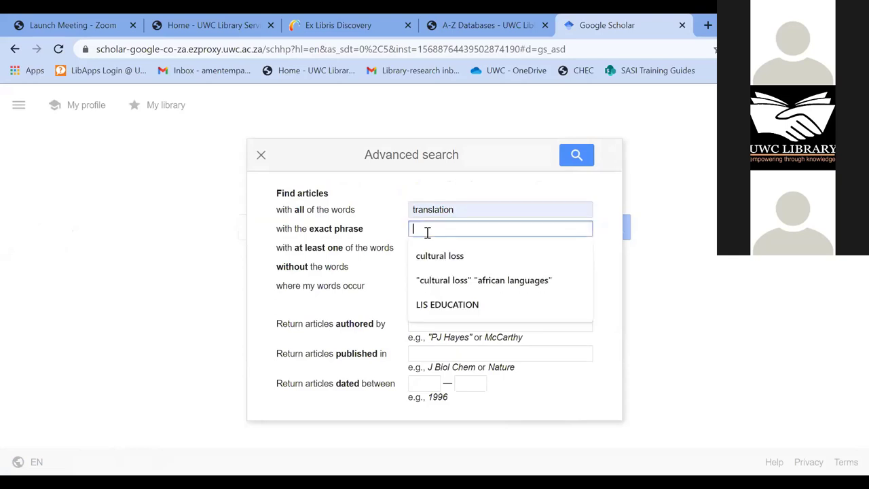
click(452, 261)
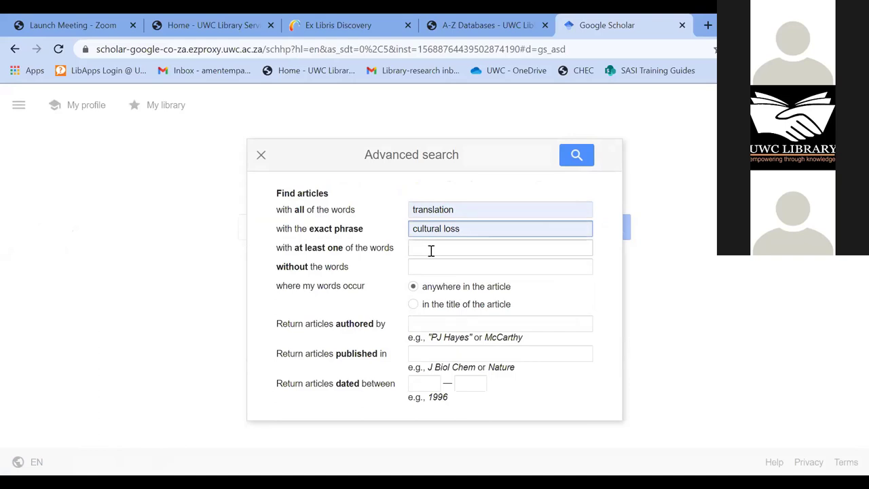
click(432, 268)
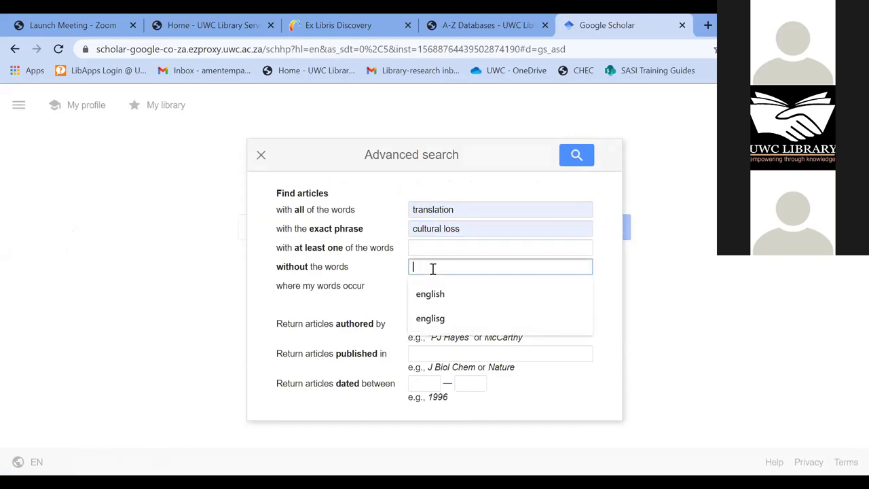
click(436, 300)
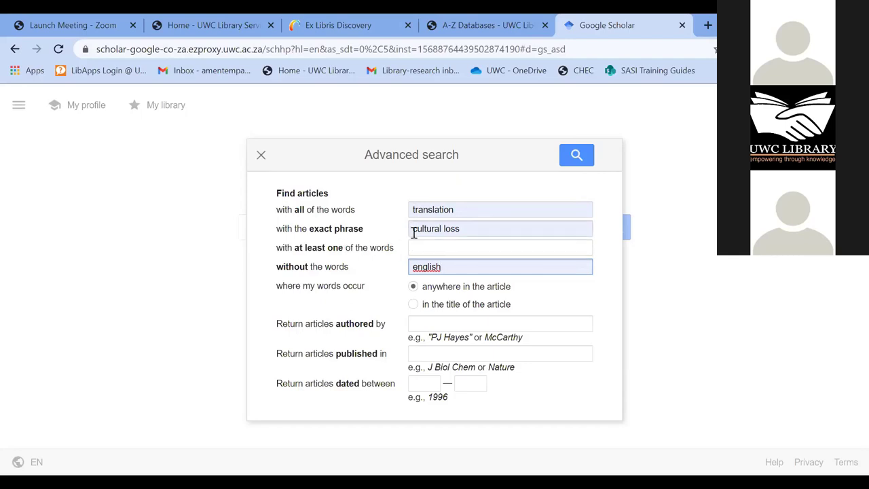
- Check the 'cultural loss' phrase and run the advanced search, returning about 1 910 results
click(467, 228)
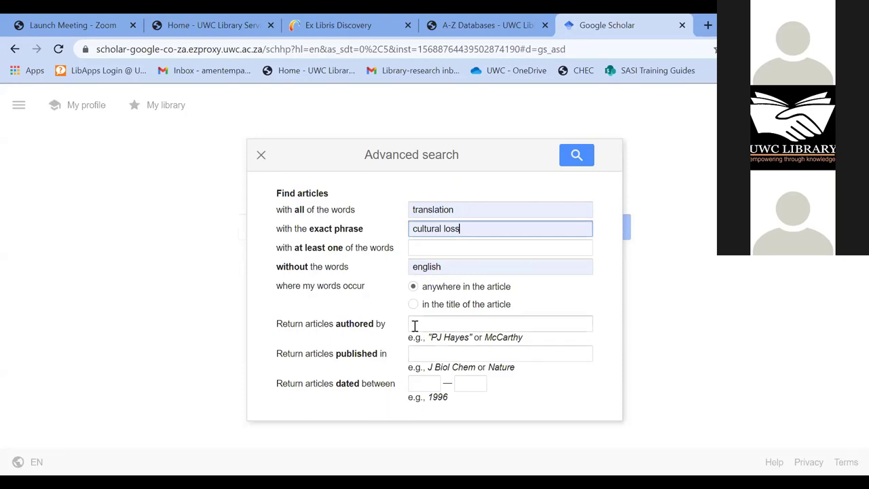
click(577, 161)
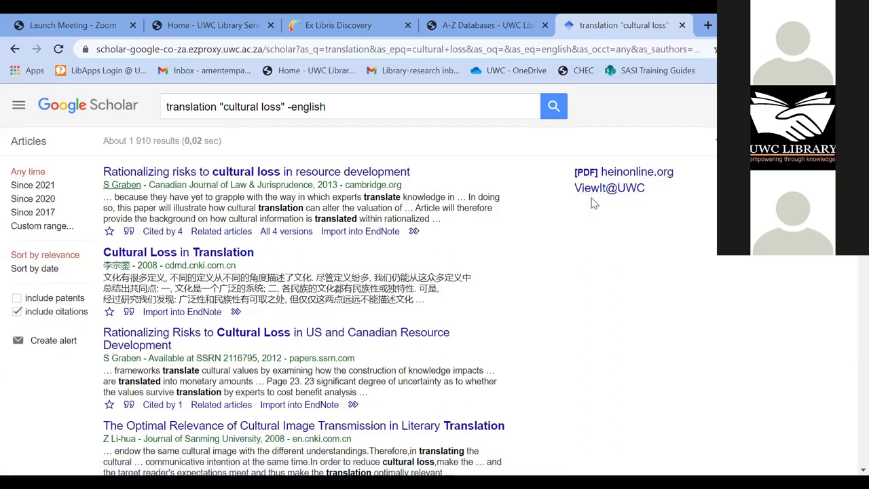
- Scroll through the translation "cultural loss" -english results to the pagination and back to the top
scroll(592, 200, down, 3)
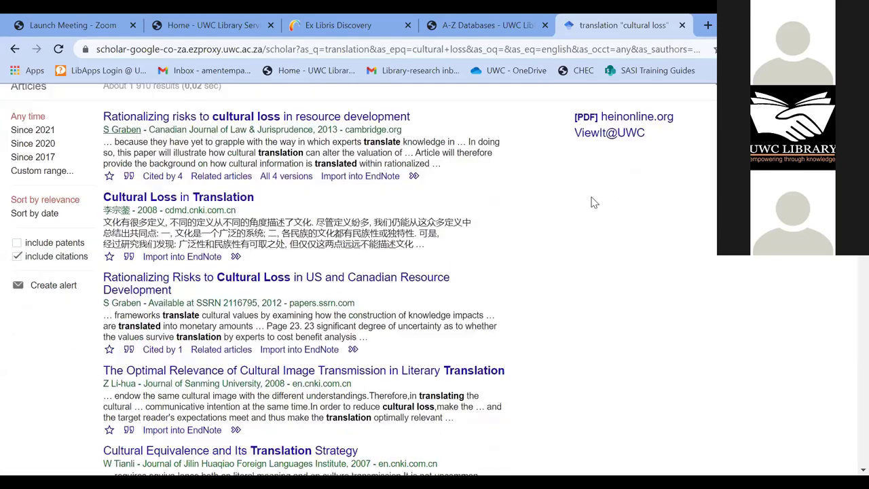
scroll(593, 205, down, 1)
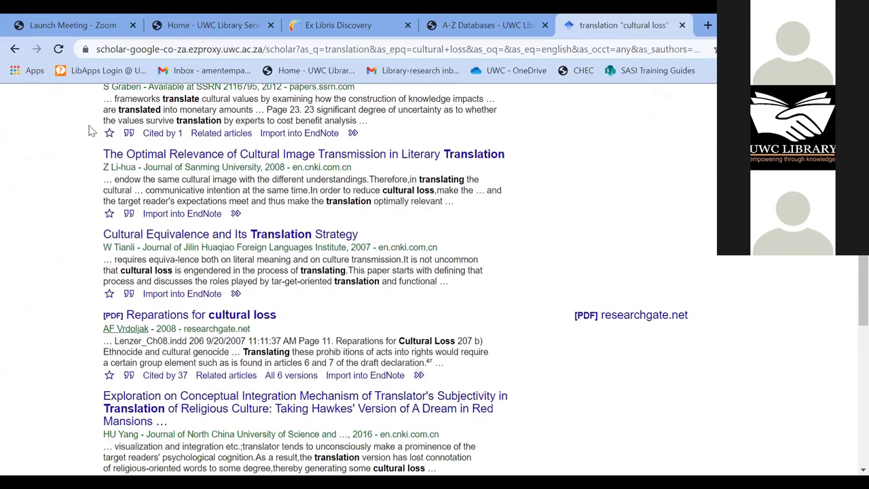
scroll(650, 339, down, 1)
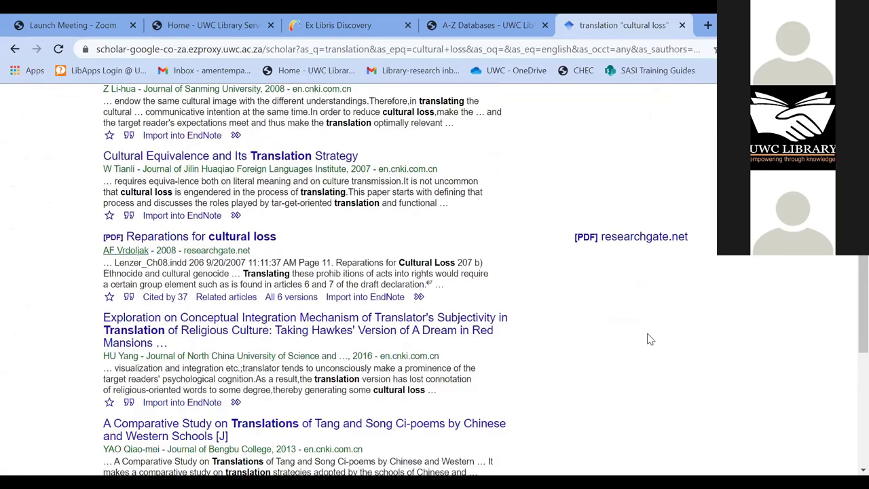
scroll(647, 329, down, 2)
scroll(647, 330, down, 3)
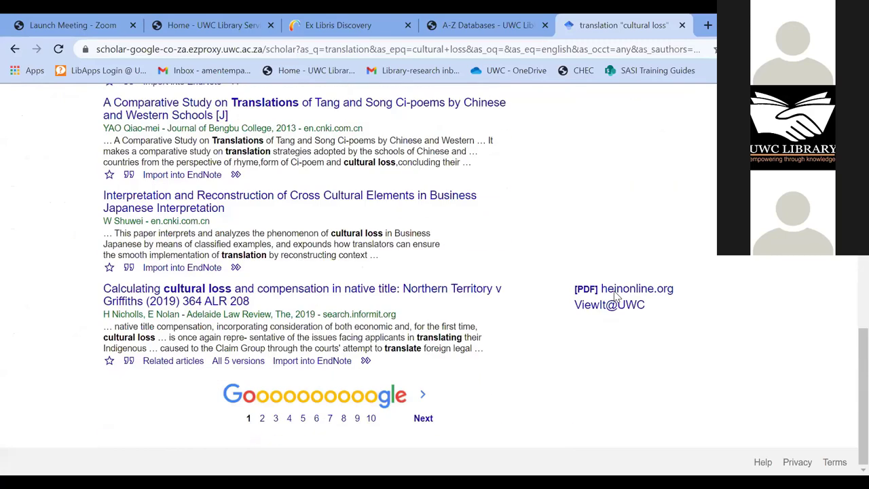
scroll(621, 302, up, 7)
scroll(248, 203, up, 3)
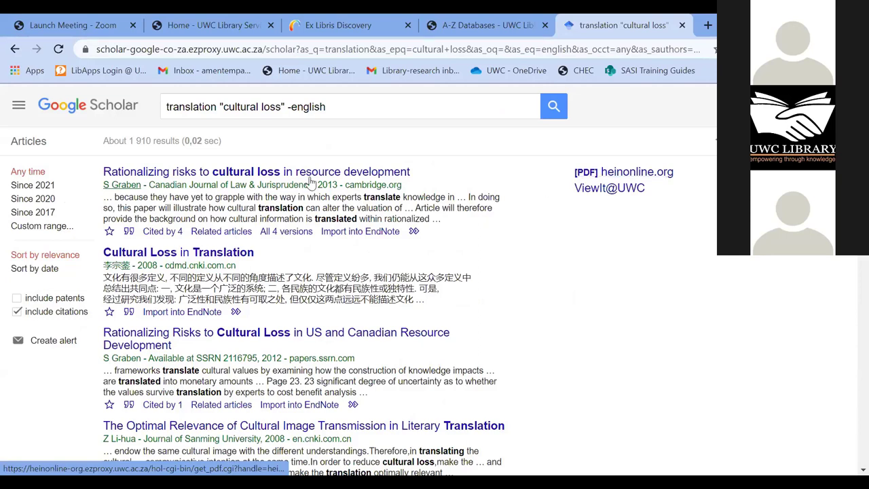
click(585, 174)
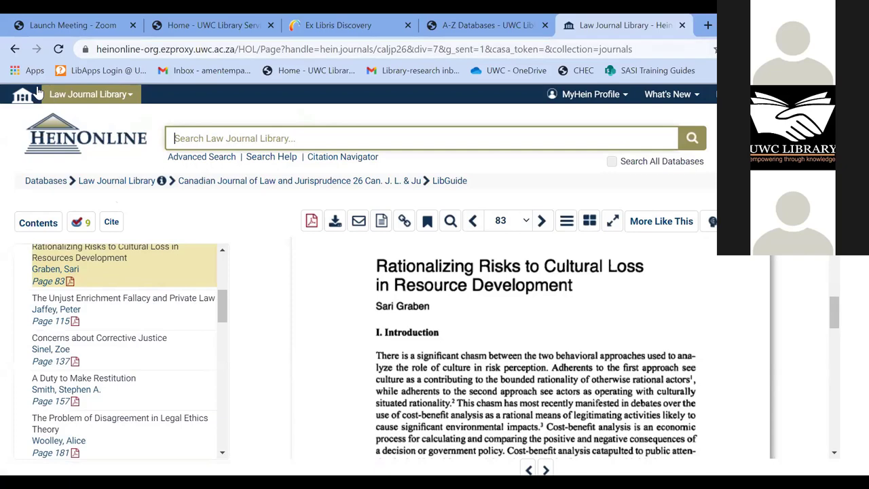
click(14, 50)
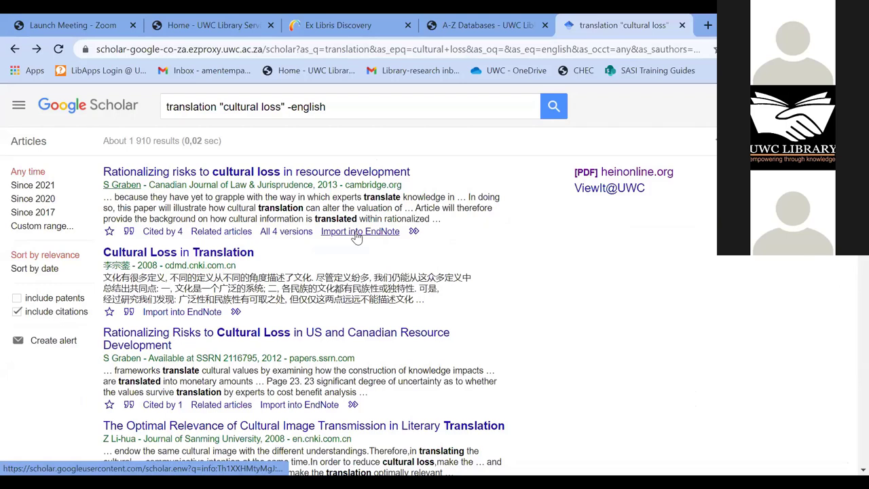
- Export the 'Rationalizing risks to cultural loss in resource development' citation to EndNote
click(393, 237)
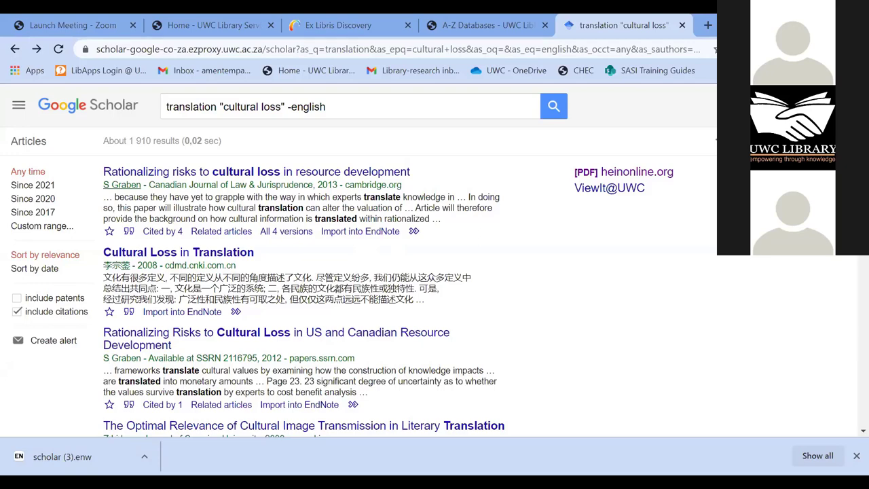
scroll(567, 319, down, 3)
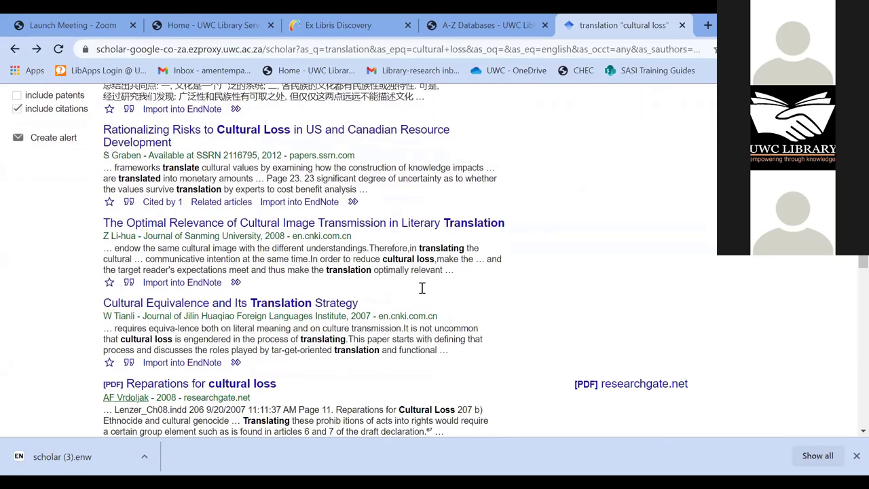
scroll(350, 157, down, 1)
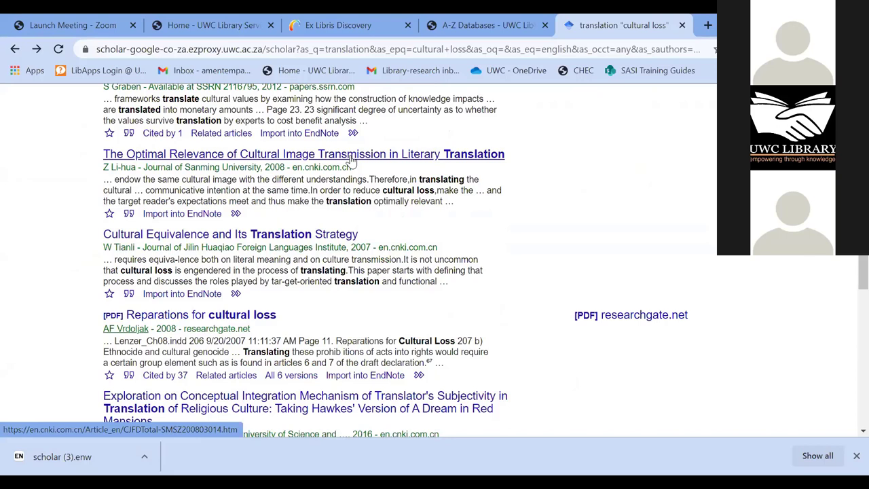
- Save the CNKI article 'The Optimal Relevance of Cultural Image Transmission in Literary Translation' to Mendeley
click(399, 157)
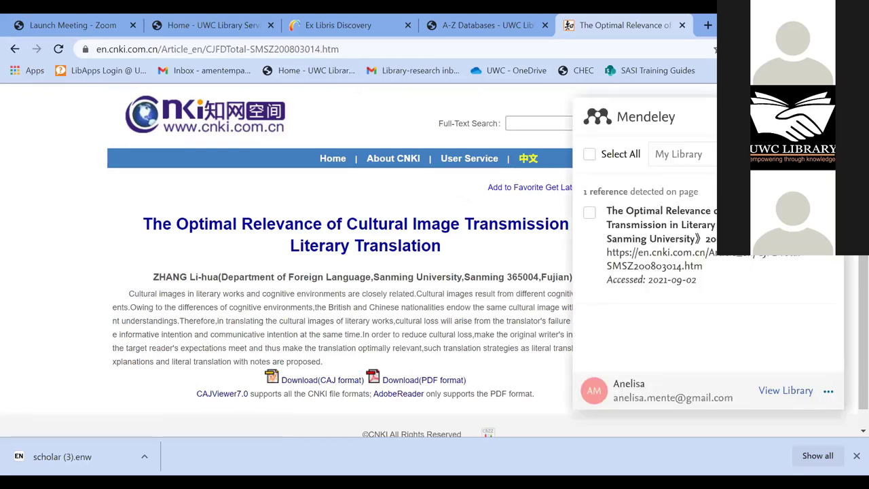
click(588, 214)
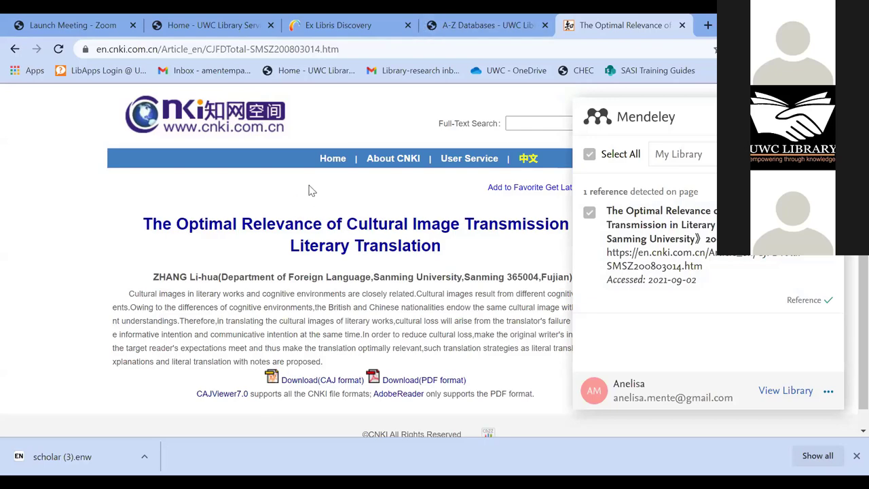
click(16, 51)
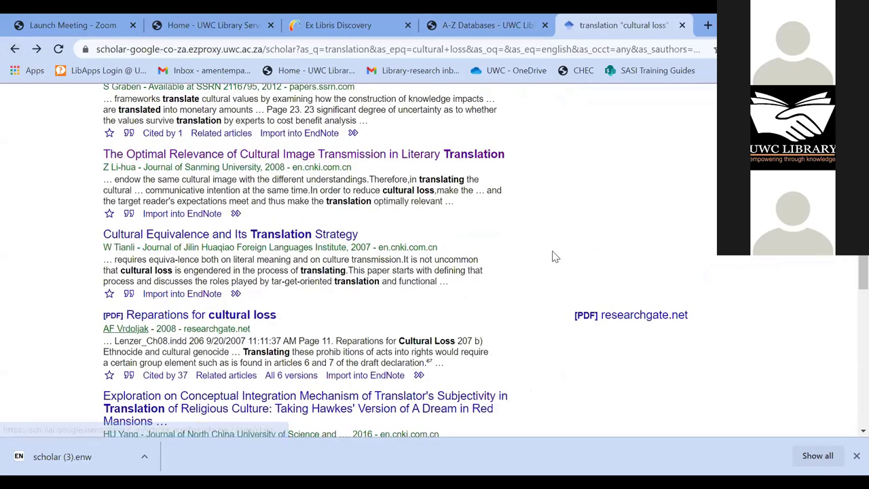
scroll(552, 254, up, 2)
scroll(589, 247, up, 3)
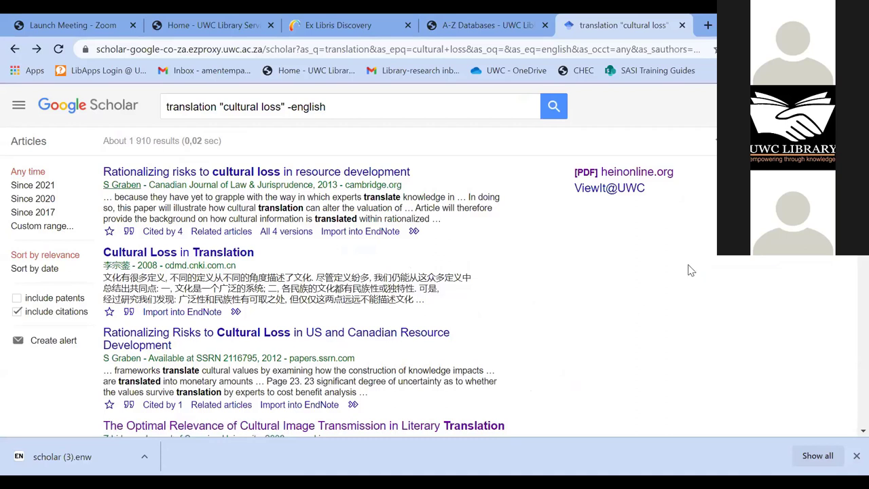
scroll(714, 256, down, 2)
scroll(35, 201, up, 2)
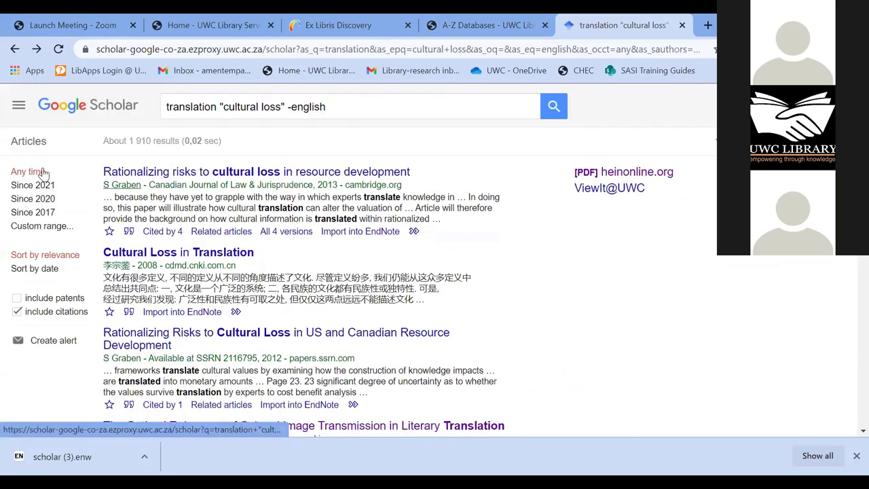
- Limit the results to 2017–2020 with a custom year range, leaving about 465
click(42, 231)
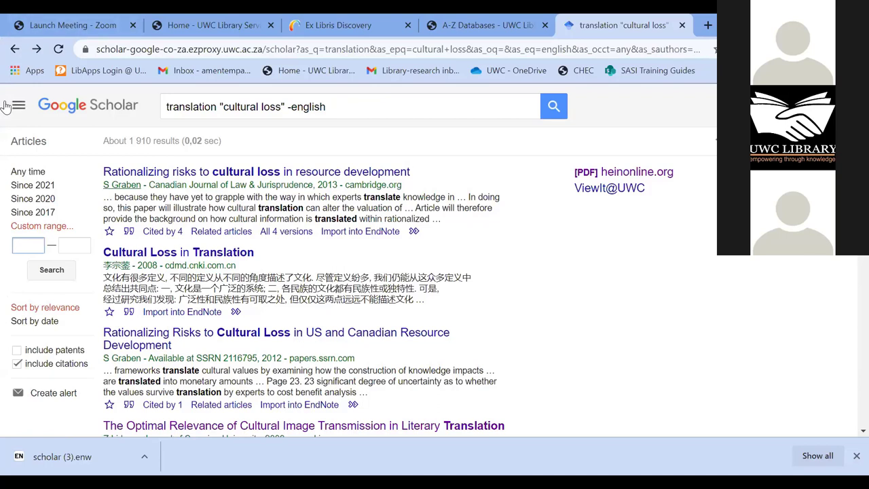
text(2017)
click(75, 245)
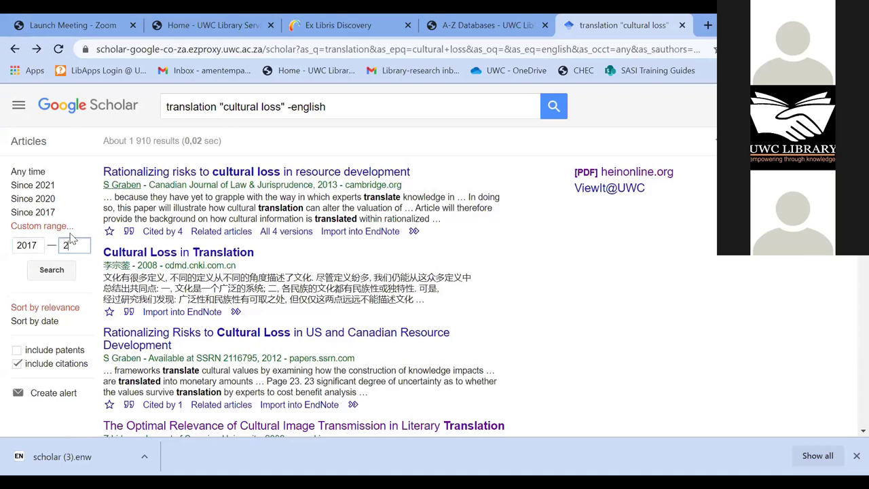
text(2020)
click(59, 278)
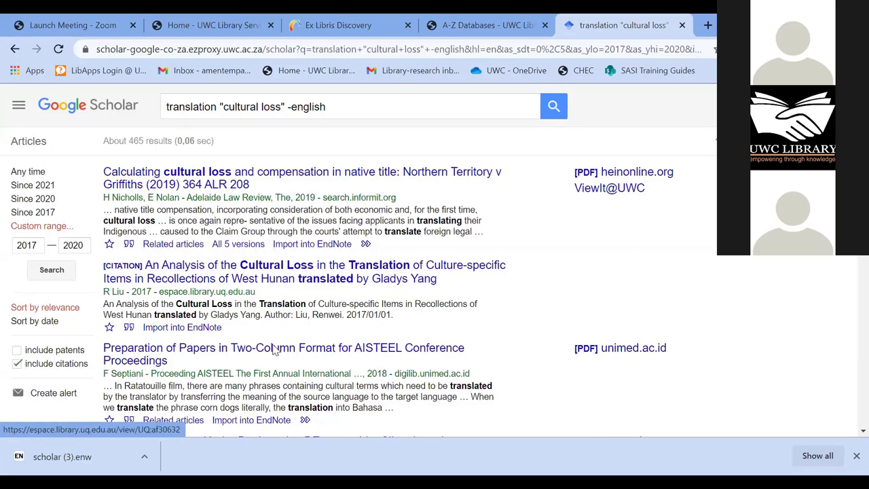
scroll(280, 355, down, 1)
scroll(281, 347, down, 5)
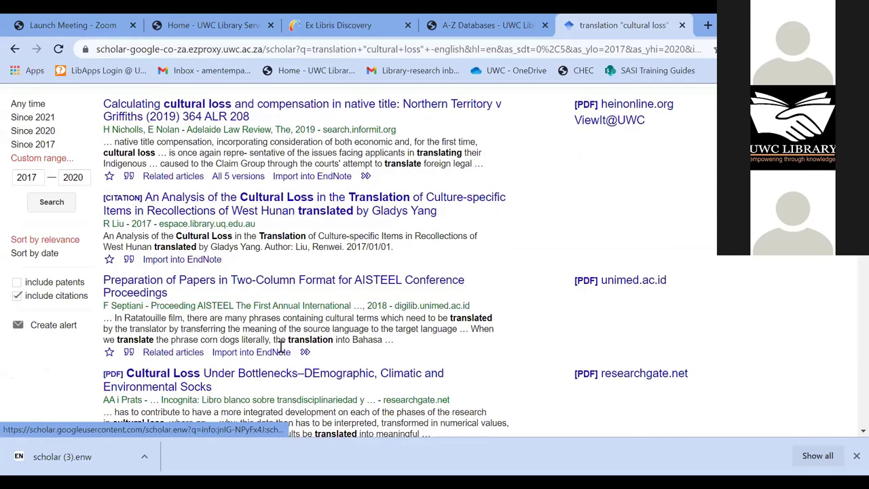
scroll(281, 363, down, 6)
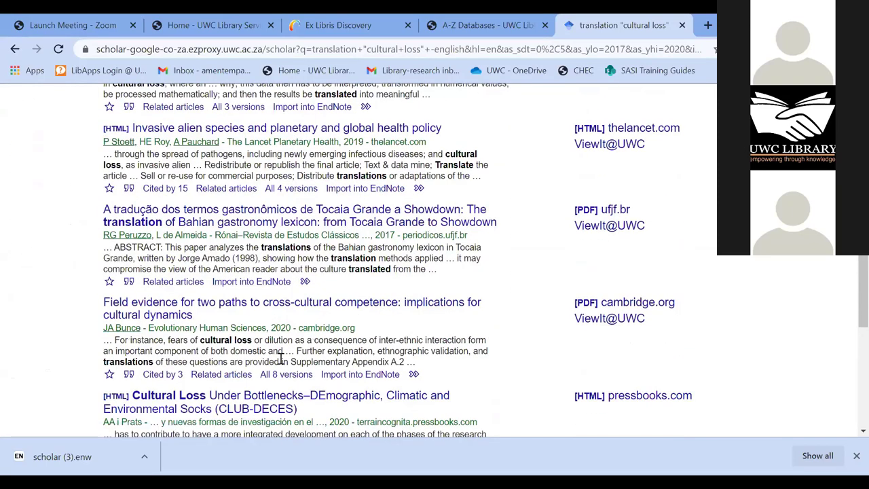
scroll(280, 360, down, 6)
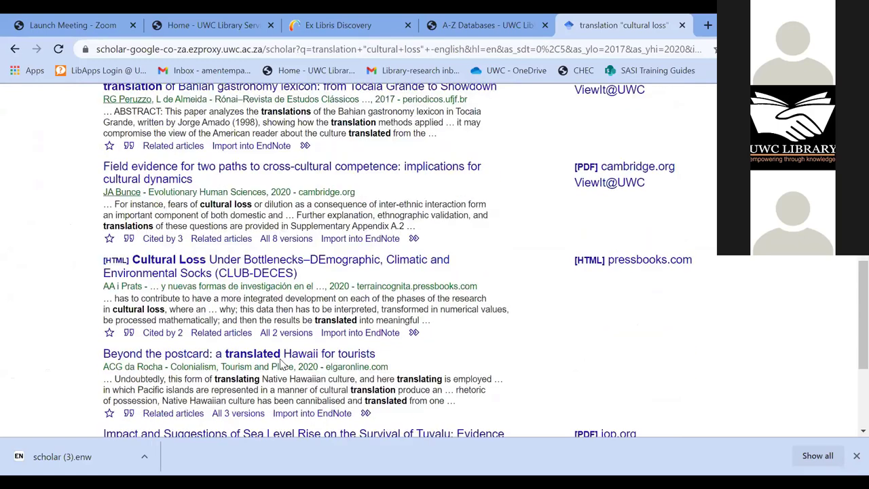
scroll(280, 364, down, 3)
scroll(281, 366, up, 4)
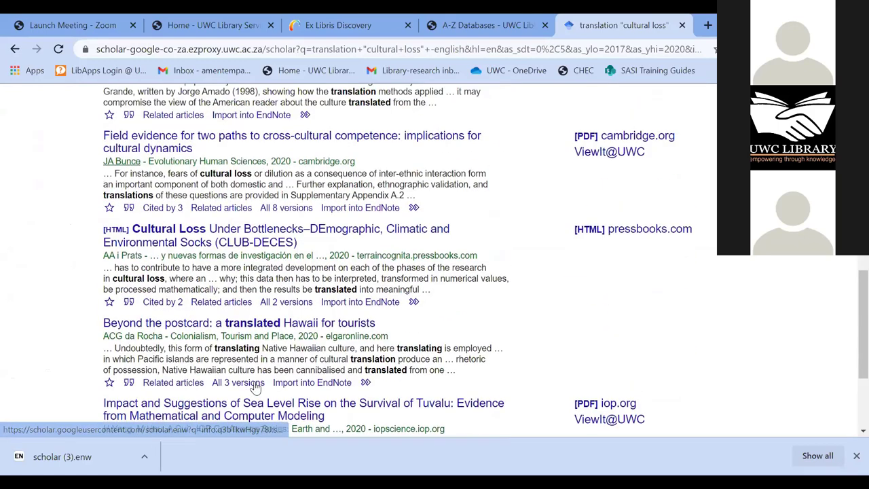
scroll(326, 203, up, 10)
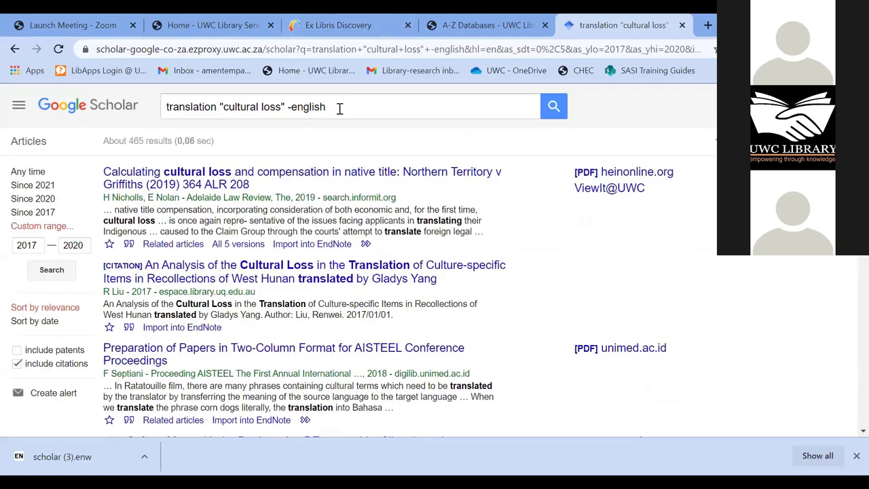
- Resubmit the query, return to the Scholar home page, and dismiss the search-history suggestion
drag(330, 107, 54, 113)
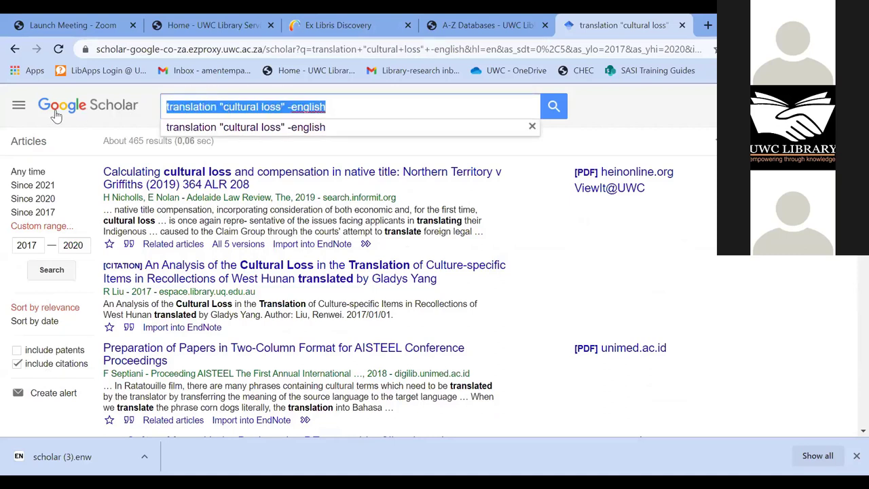
key(Return)
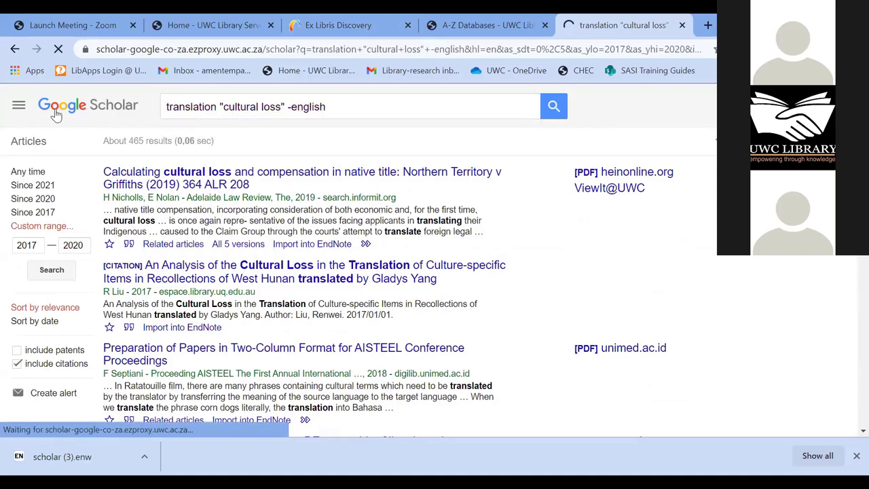
click(57, 112)
click(266, 226)
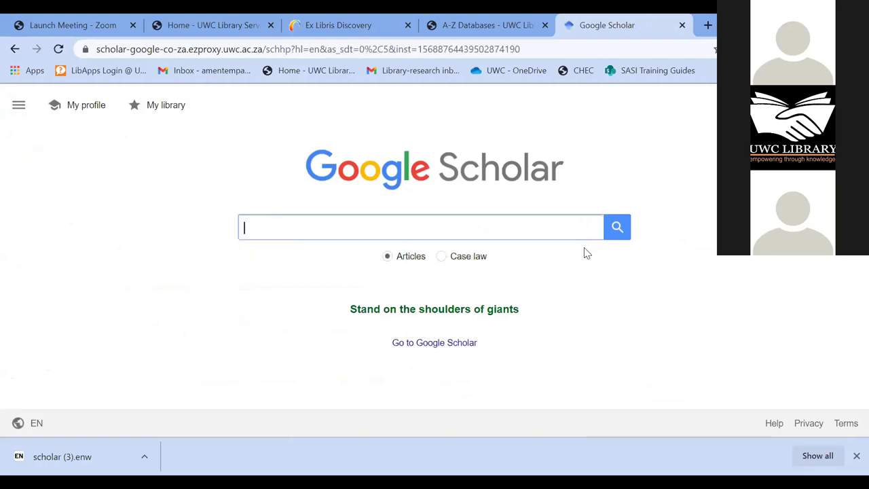
click(568, 231)
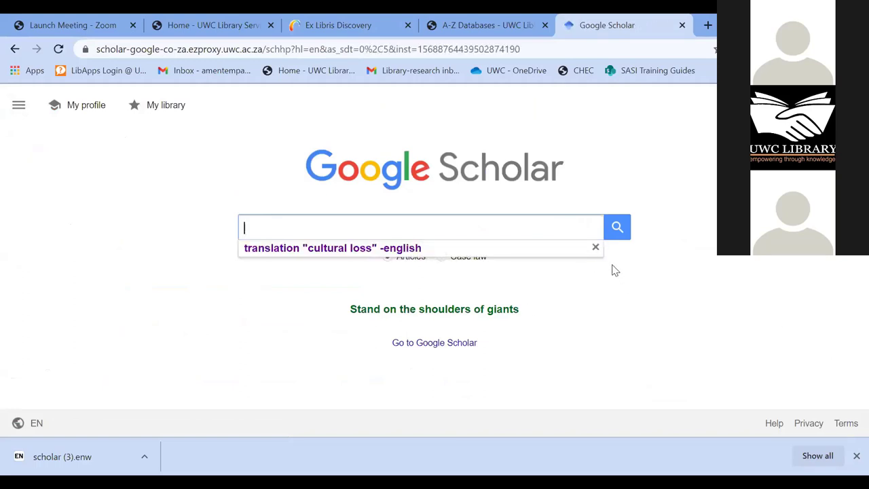
click(578, 237)
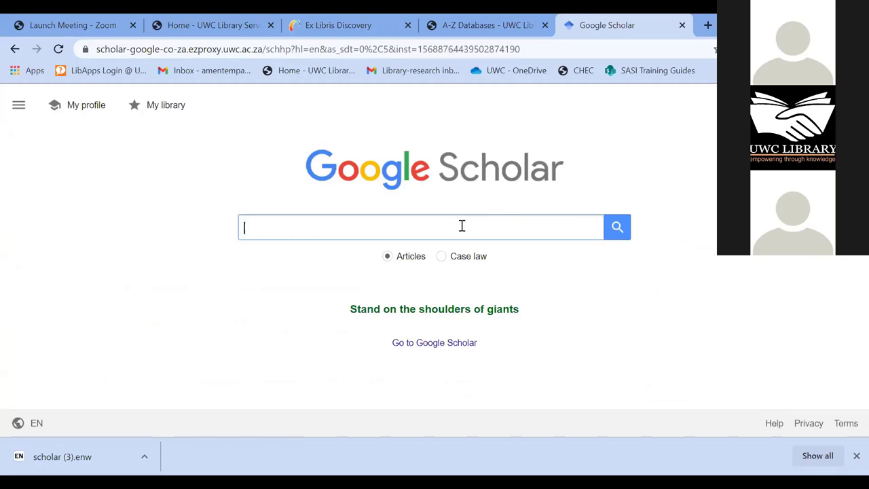
- Search for "teenage pregnancy" AND "substance abuse", getting about 22 100 results
text(")
text(teena)
text(ge)
text( p)
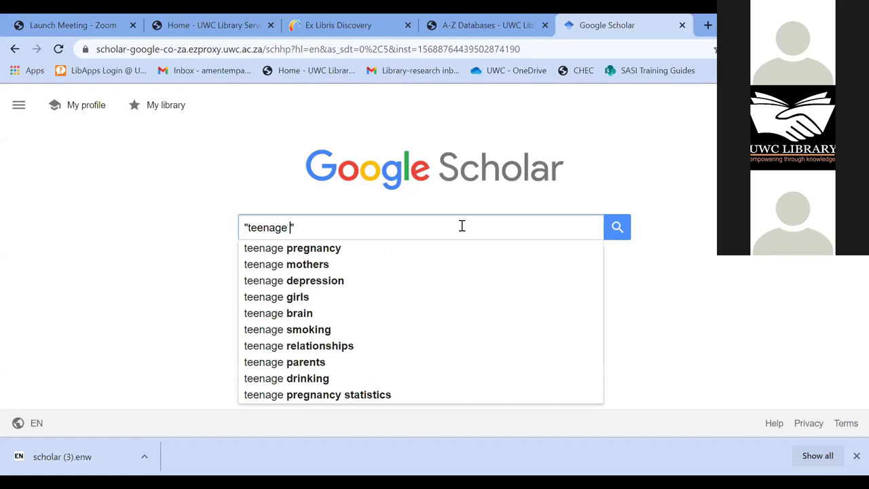
text(re)
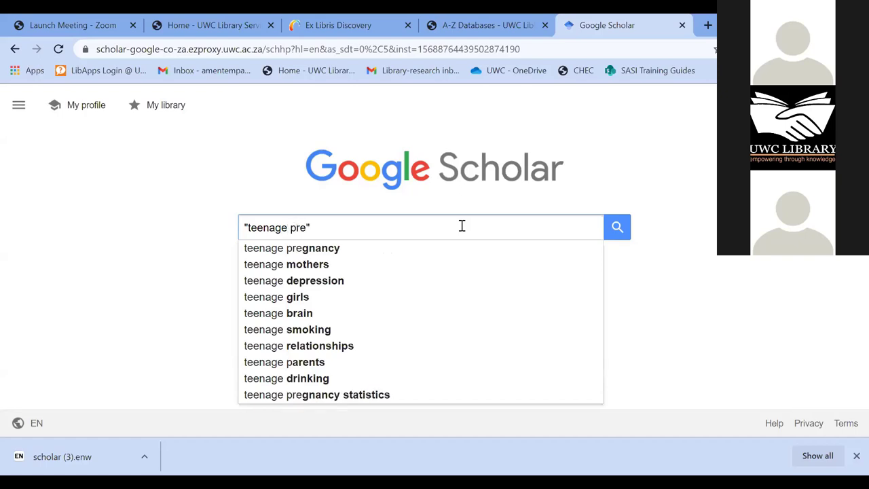
text(gnanc)
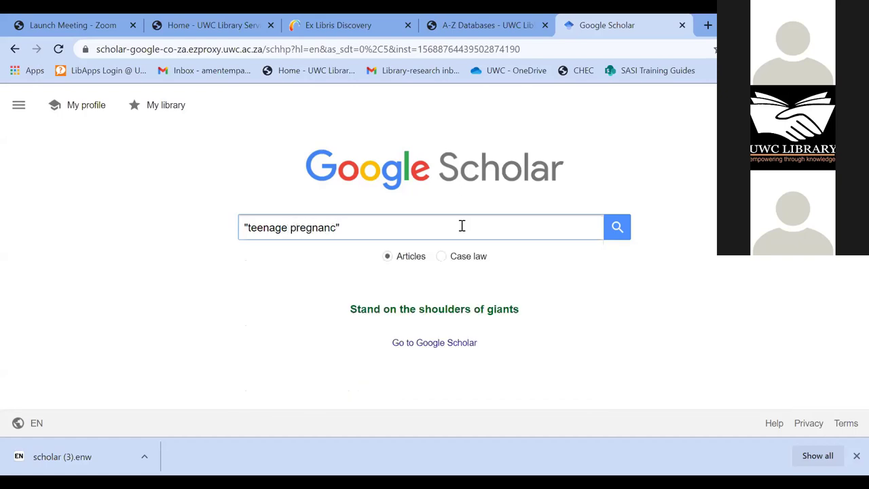
text(y)
key(Right)
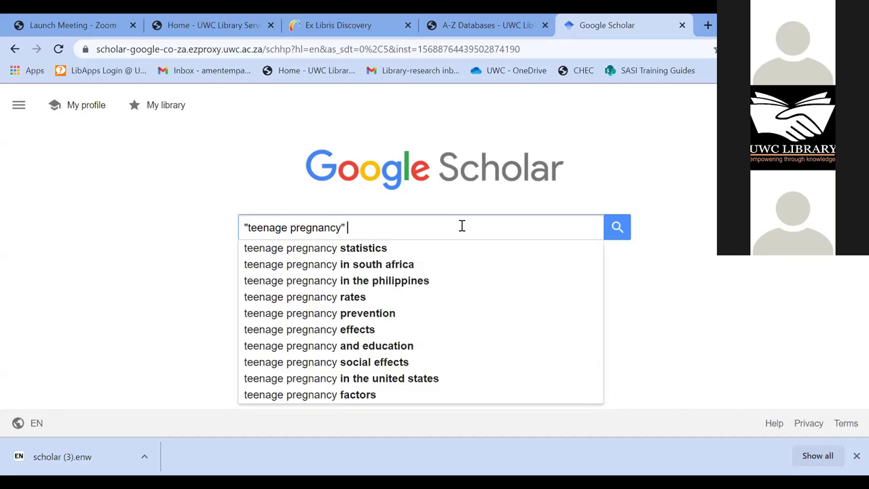
text(AND)
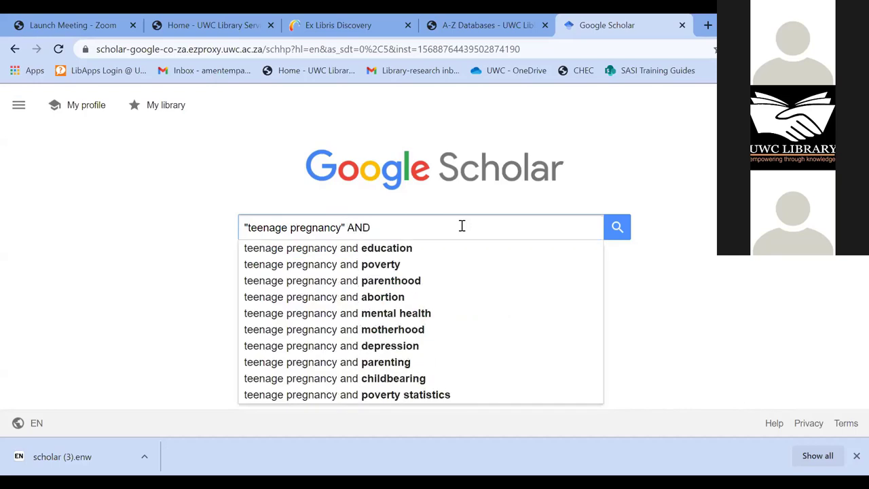
text( ""SUS)
key(BackSpace)
key(BackSpace)
key(BackSpace)
text(substance abuse)
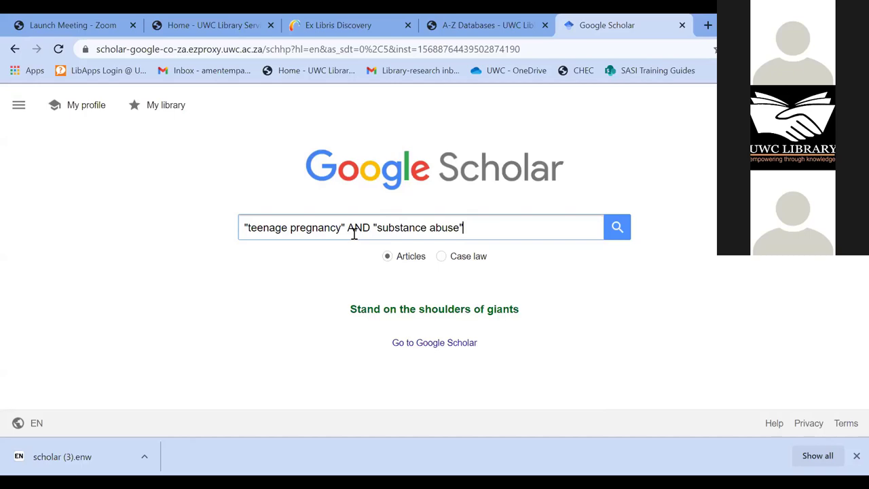
click(615, 230)
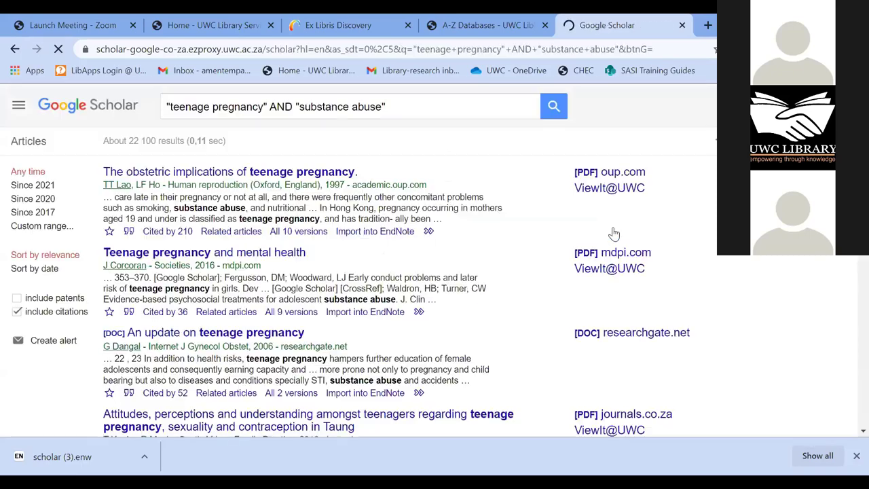
- Append AND "south africa" to the query and rerun it, narrowing results to about 4 100
click(440, 112)
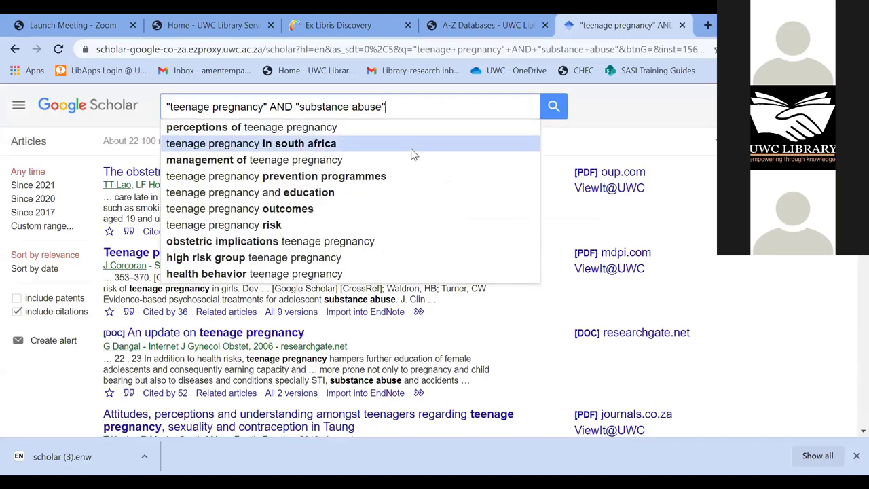
text(abuse" )
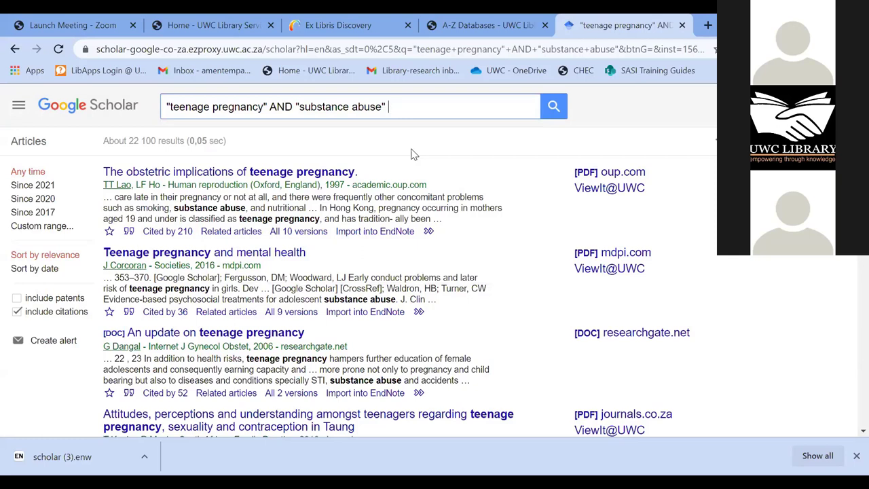
text(AND "")
key(Left)
text(south afri)
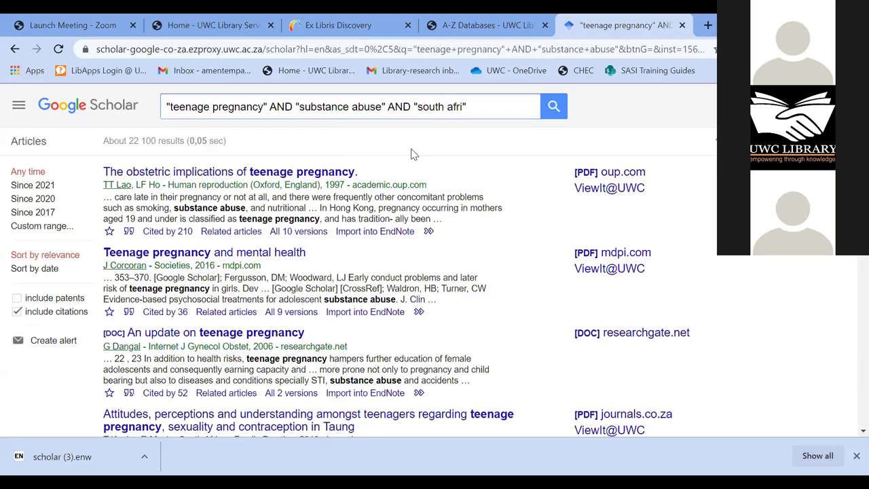
text(ce)
key(BackSpace)
text(a)
click(552, 107)
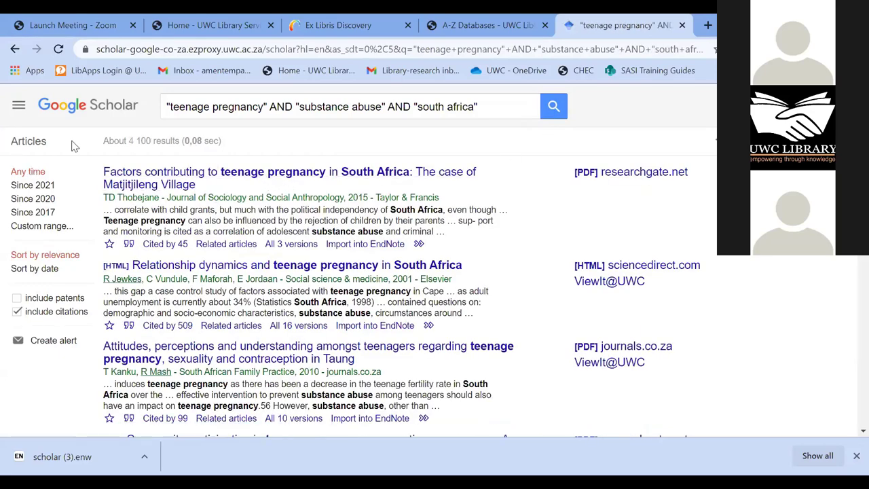
drag(146, 141, 133, 140)
click(145, 153)
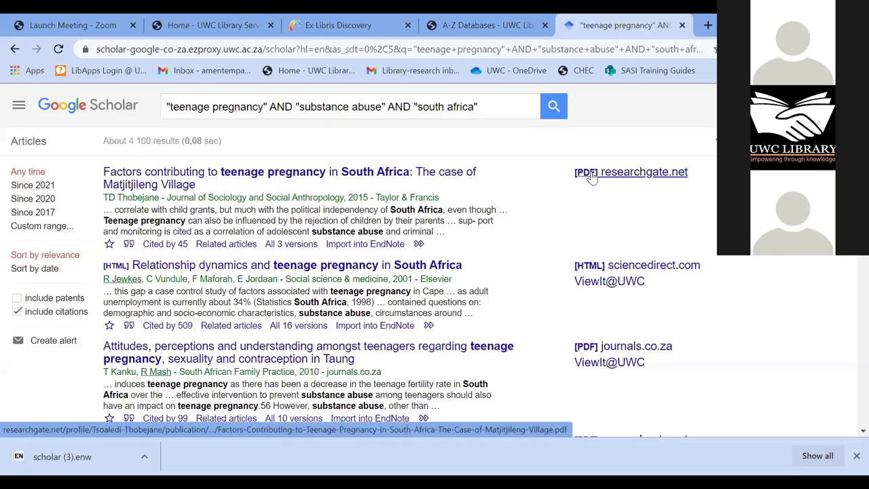
scroll(592, 176, down, 1)
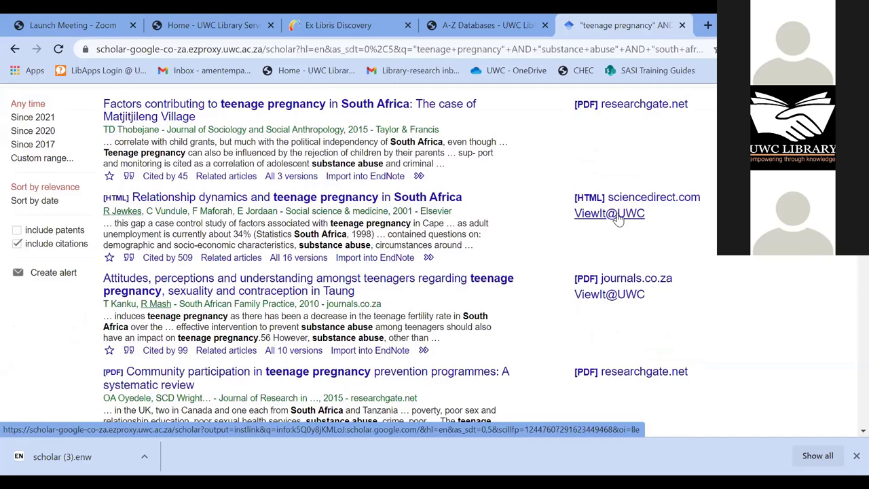
- Check the Primo full-text availability for 'Relationship dynamics and teenage pregnancy', then return to Scholar
click(616, 216)
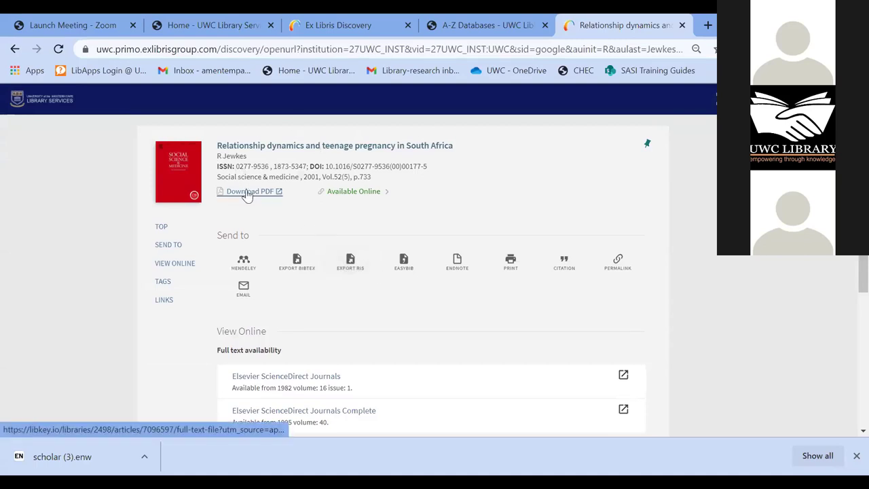
scroll(247, 195, down, 1)
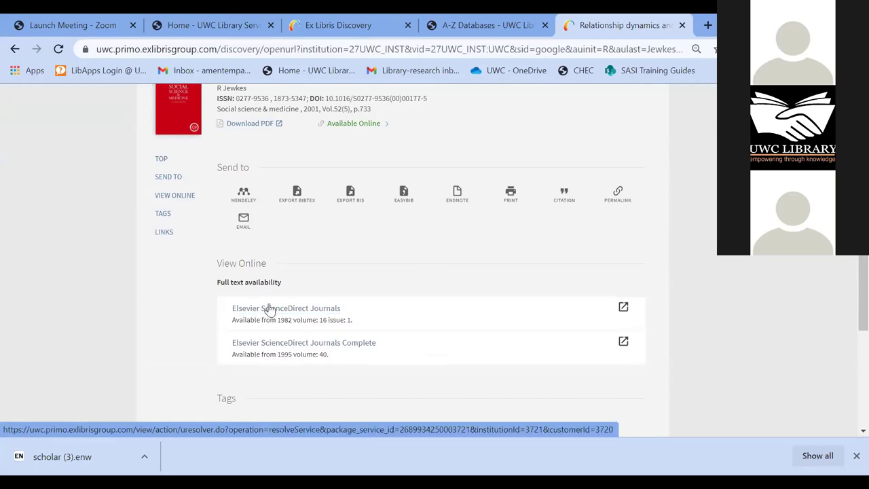
scroll(269, 296, up, 1)
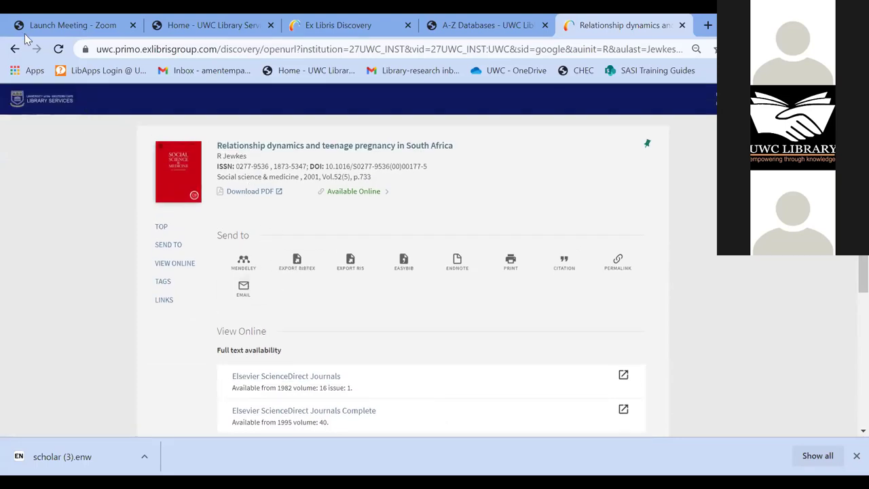
click(15, 49)
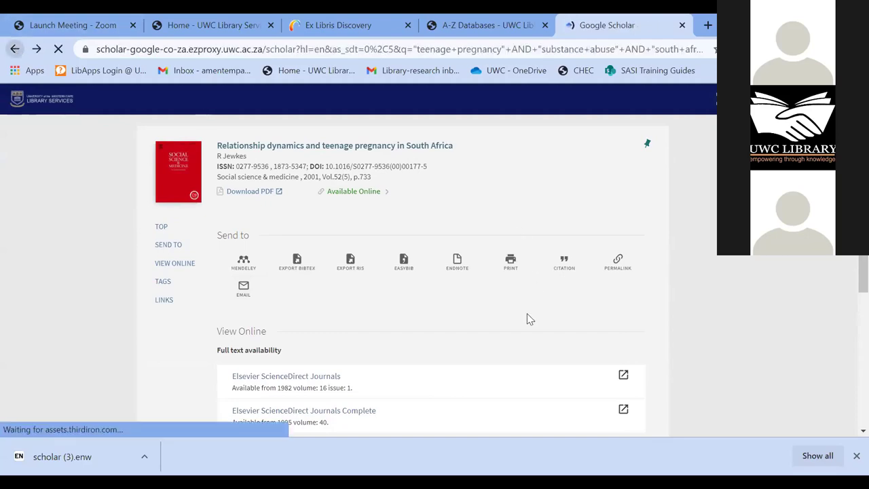
- Open the downloaded scholar (4).enw citation file
scroll(517, 333, down, 2)
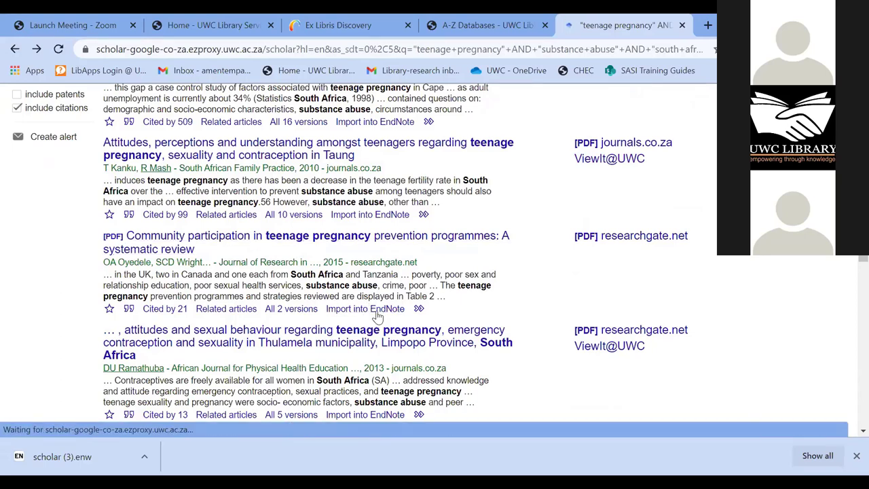
click(62, 459)
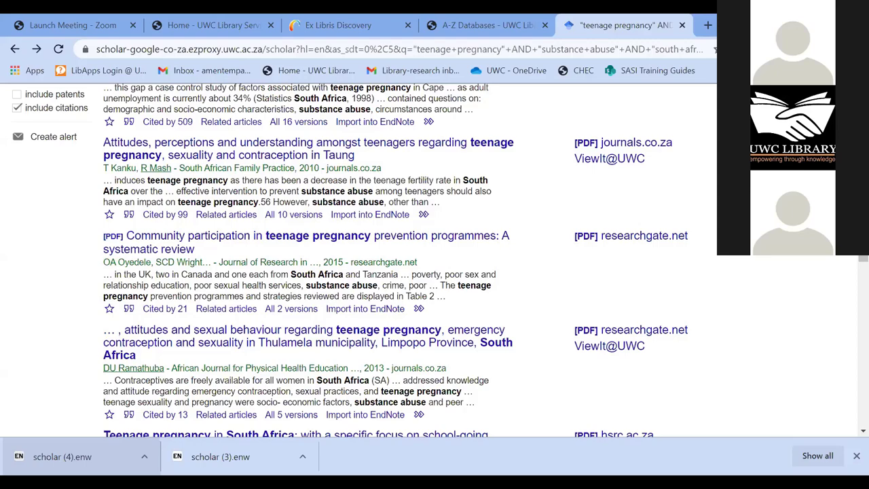
scroll(340, 237, down, 3)
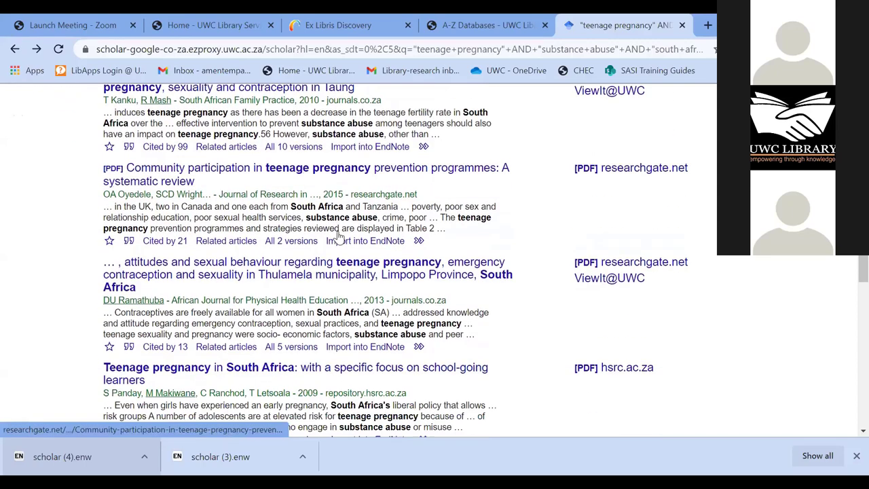
scroll(251, 200, down, 1)
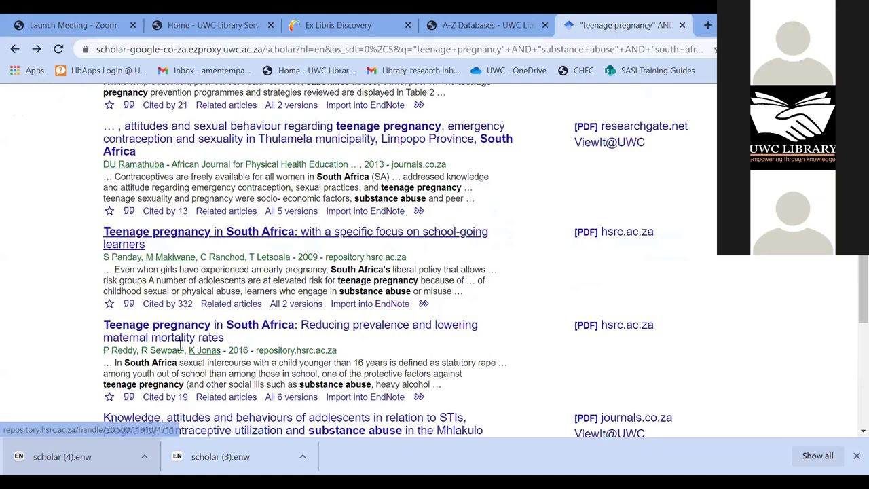
scroll(377, 349, down, 1)
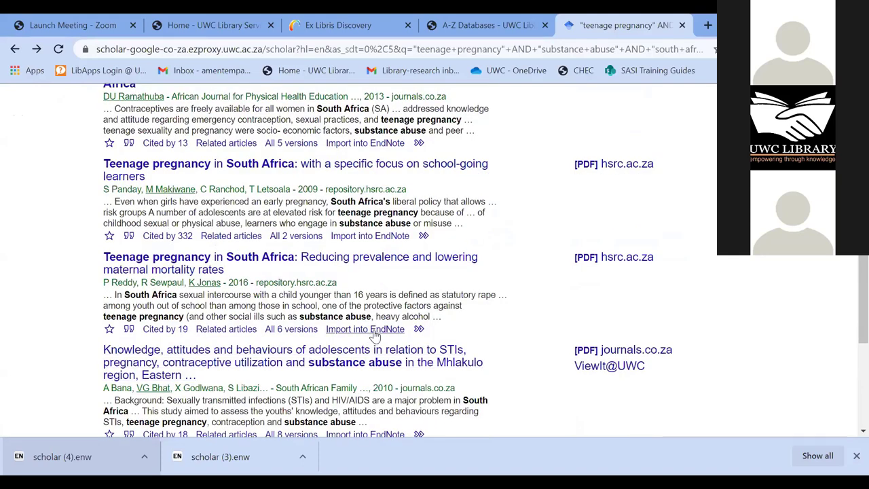
- Import the 'Reducing prevalence' article into EndNote and open scholar (5).enw
click(374, 332)
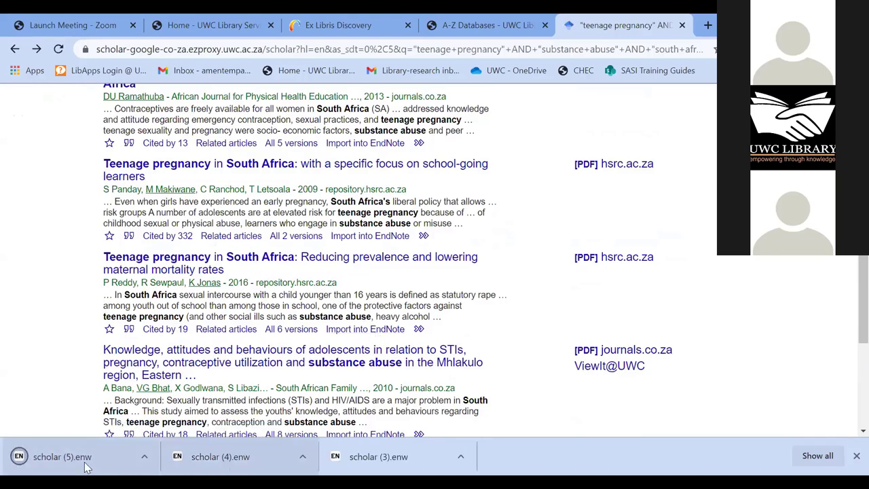
click(87, 465)
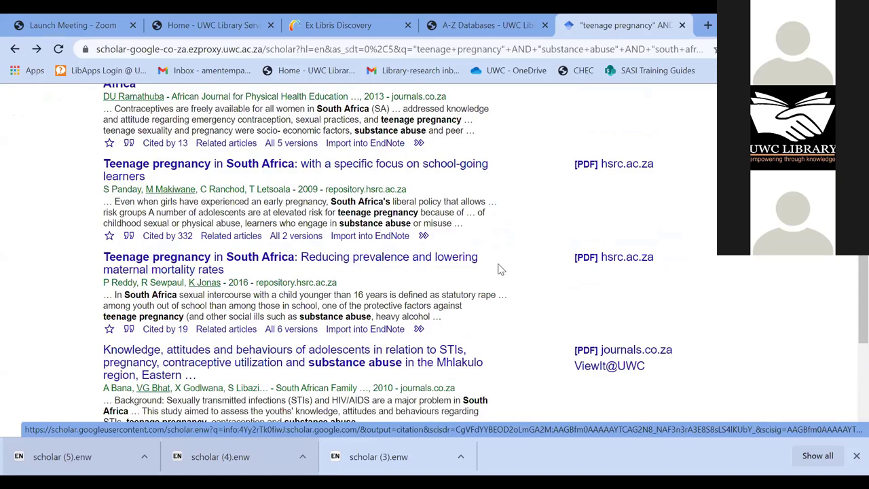
scroll(778, 291, up, 2)
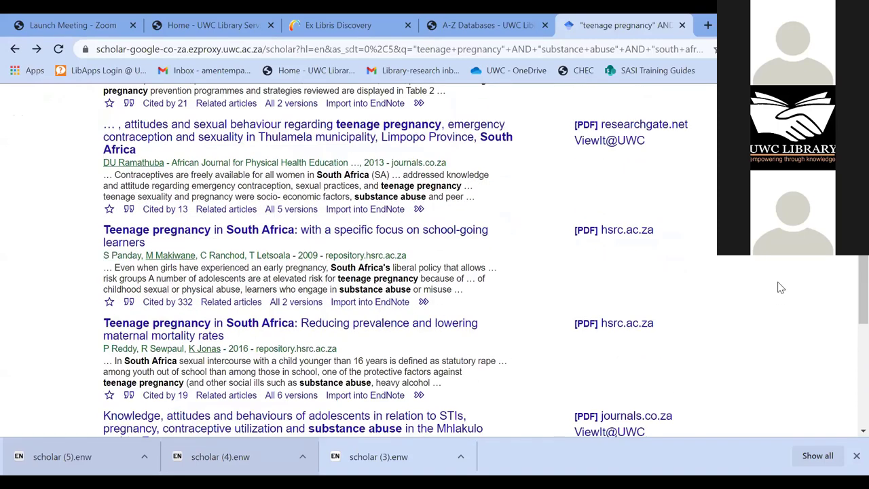
scroll(733, 276, up, 3)
scroll(89, 173, up, 9)
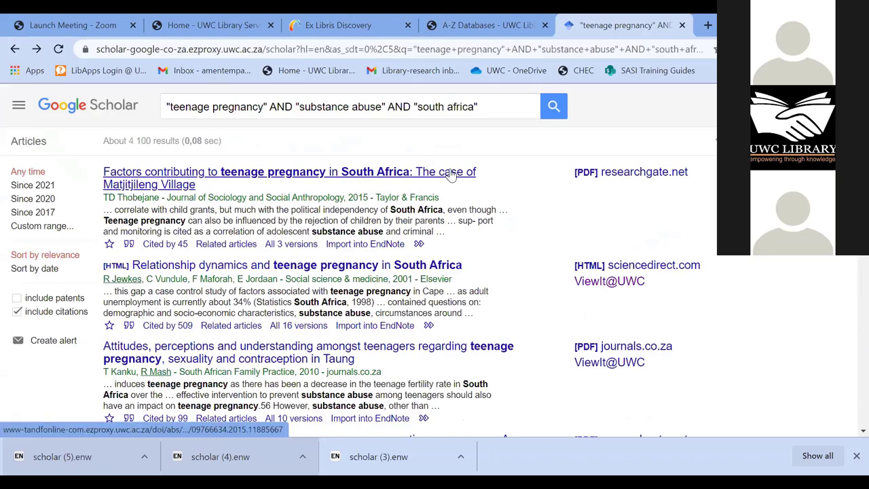
- Open the Matjitjileng Village article and file it into Mendeley's Chapter 2 2021 collection
click(451, 174)
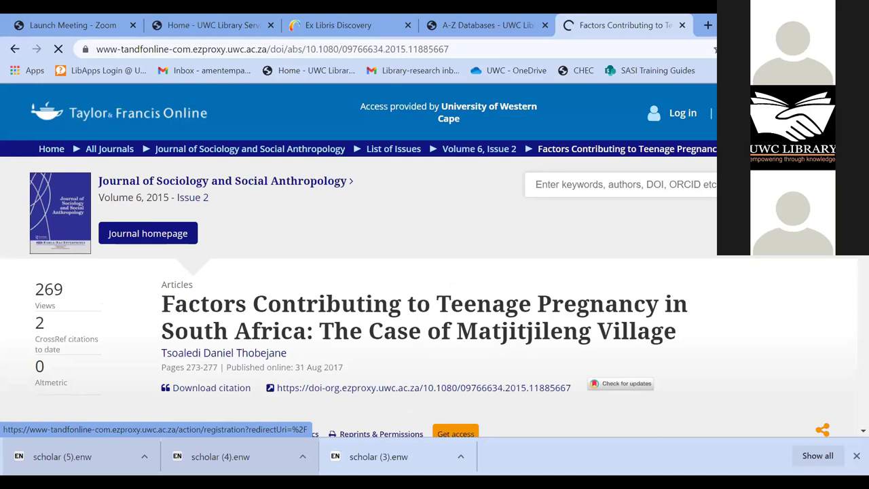
click(832, 49)
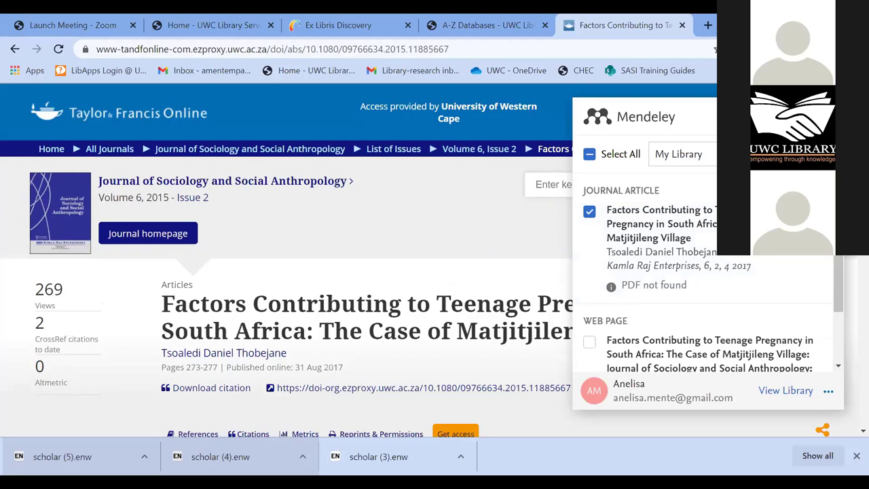
click(678, 154)
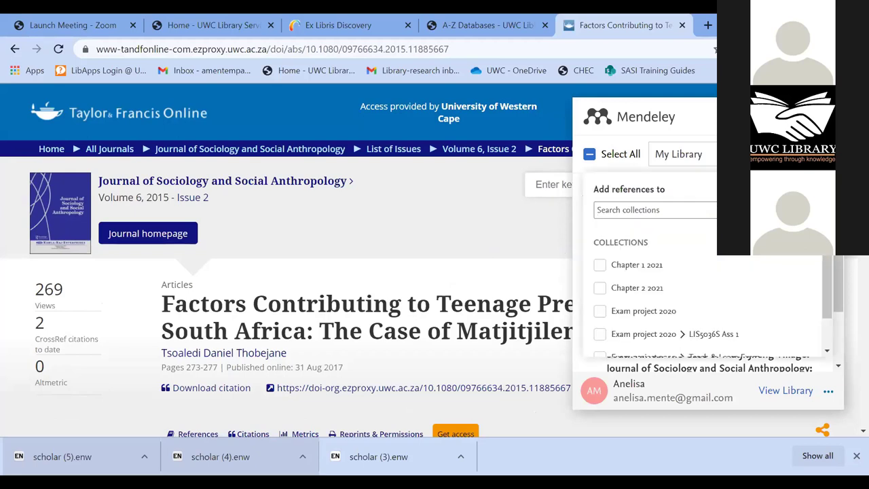
click(679, 154)
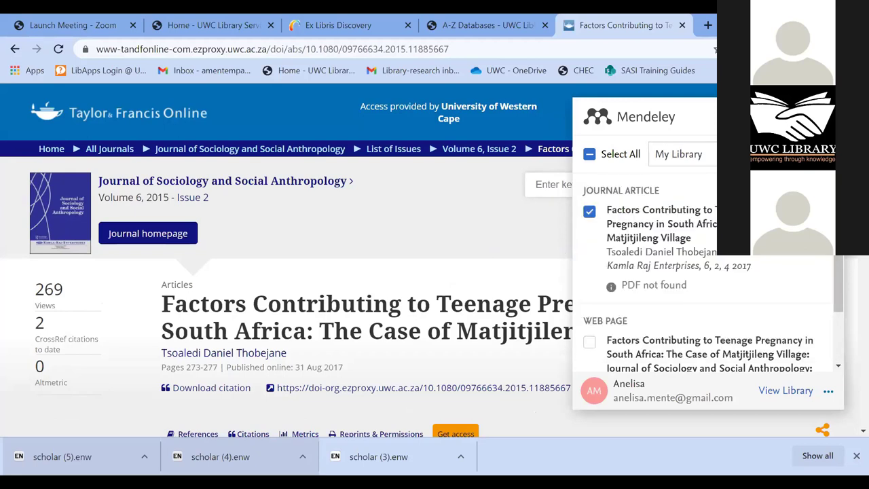
click(679, 154)
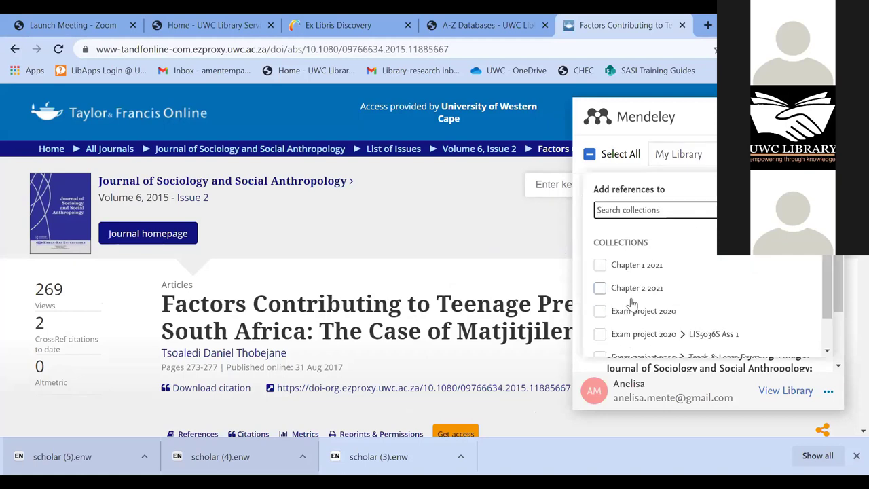
scroll(631, 298, down, 1)
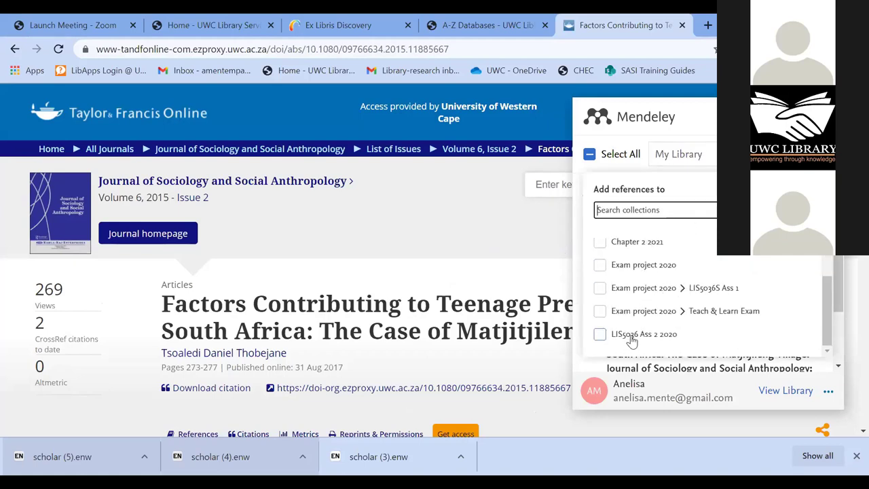
scroll(643, 329, down, 1)
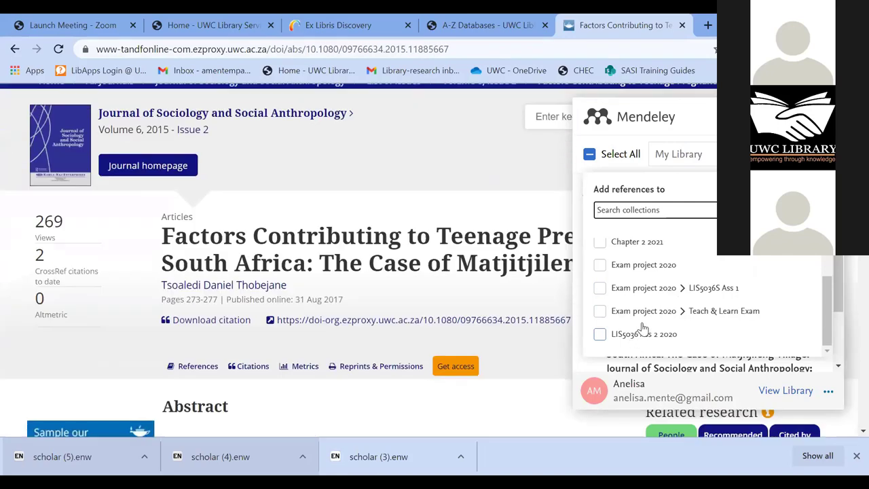
scroll(638, 291, up, 2)
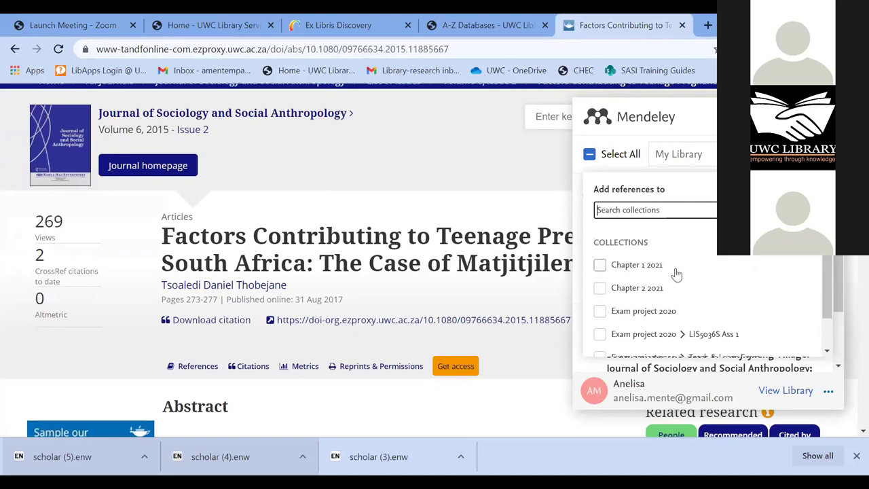
click(640, 293)
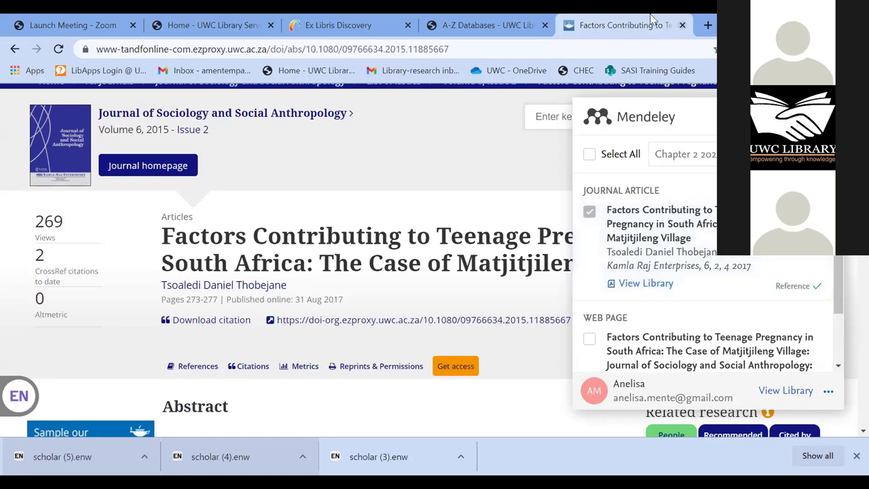
click(503, 31)
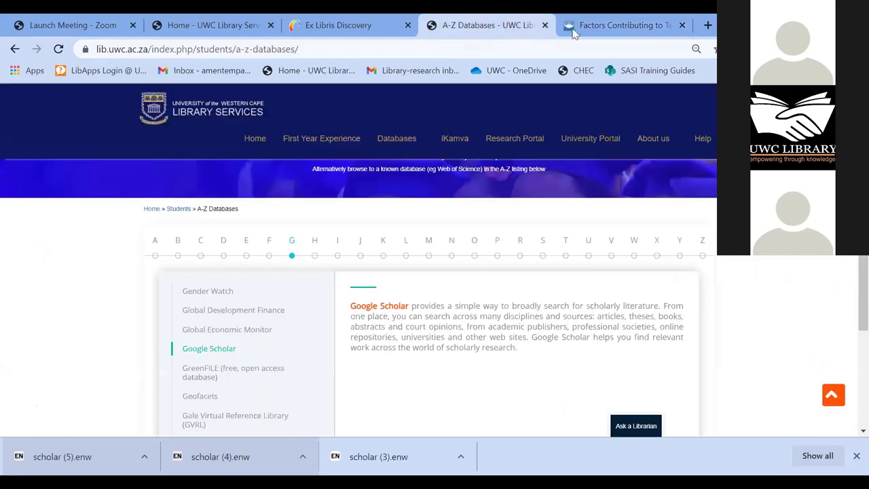
click(581, 27)
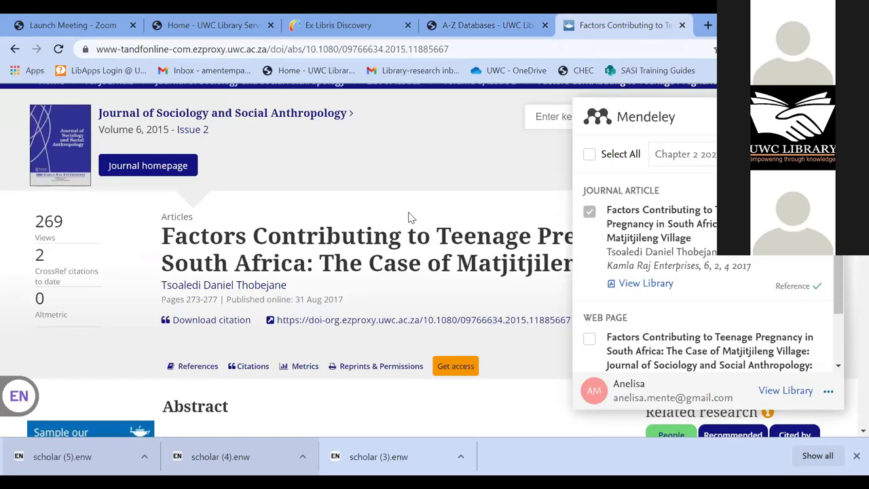
- Return to the 'teenage pregnancy' AND 'substance abuse' AND 'south africa' results and start an alert
click(14, 50)
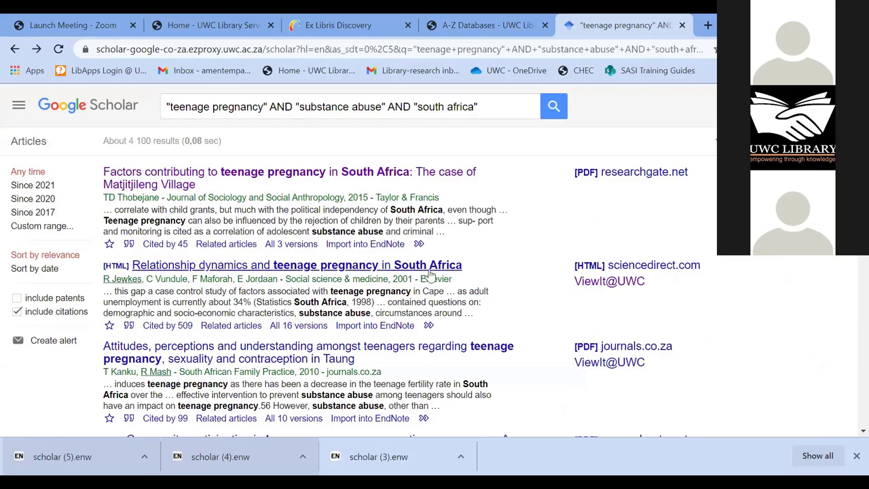
scroll(322, 279, down, 3)
scroll(322, 280, down, 2)
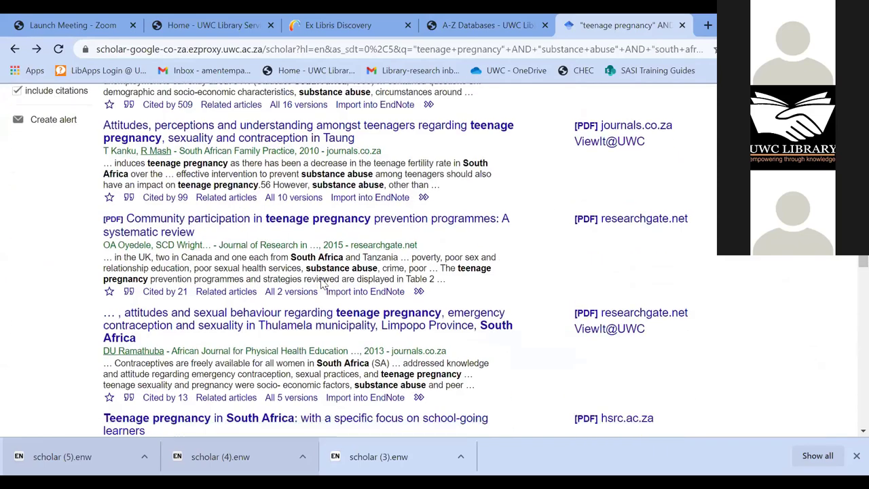
scroll(322, 280, down, 5)
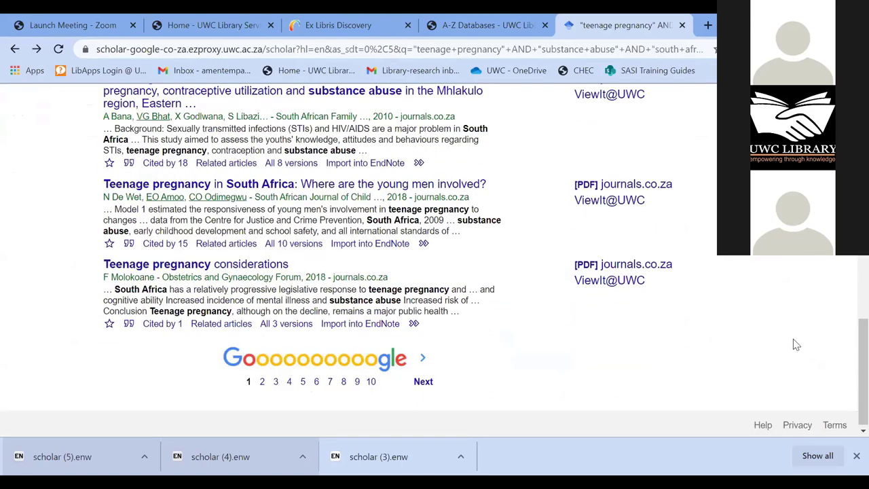
scroll(10, 343, up, 2)
scroll(19, 332, up, 5)
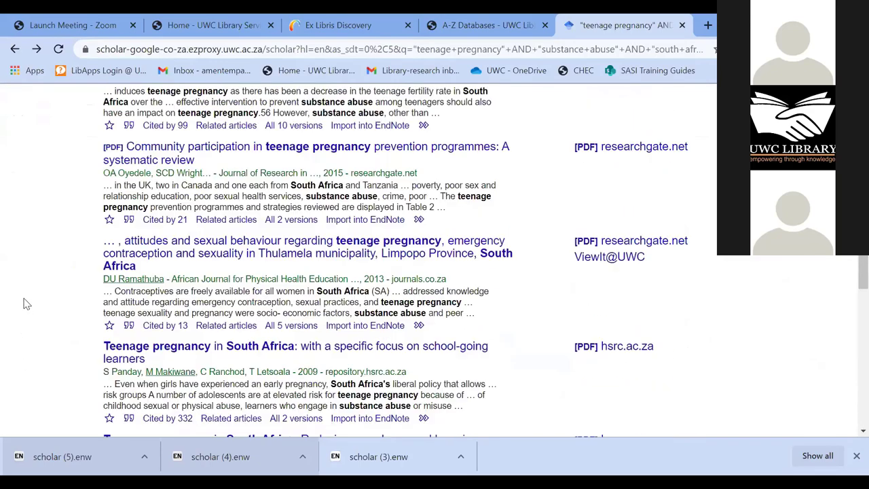
scroll(49, 281, up, 3)
click(47, 279)
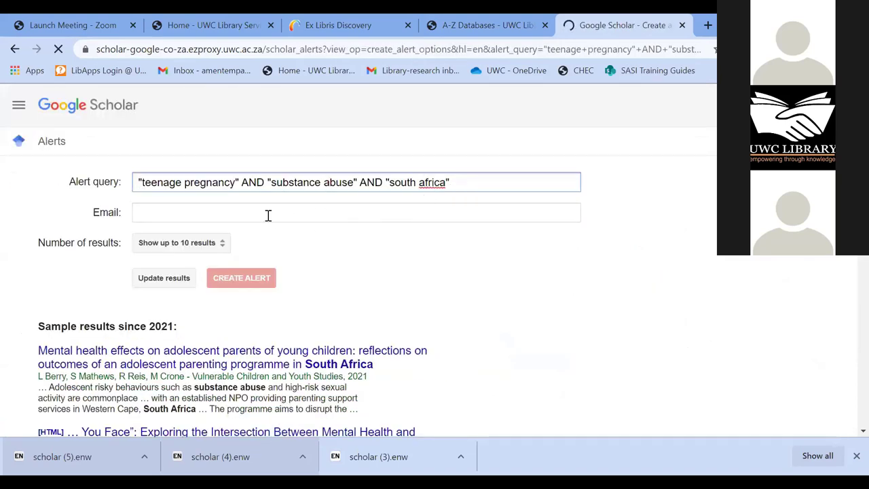
- Enter the alert email address, keep 'Show up to 10 results', and submit the alert
click(211, 213)
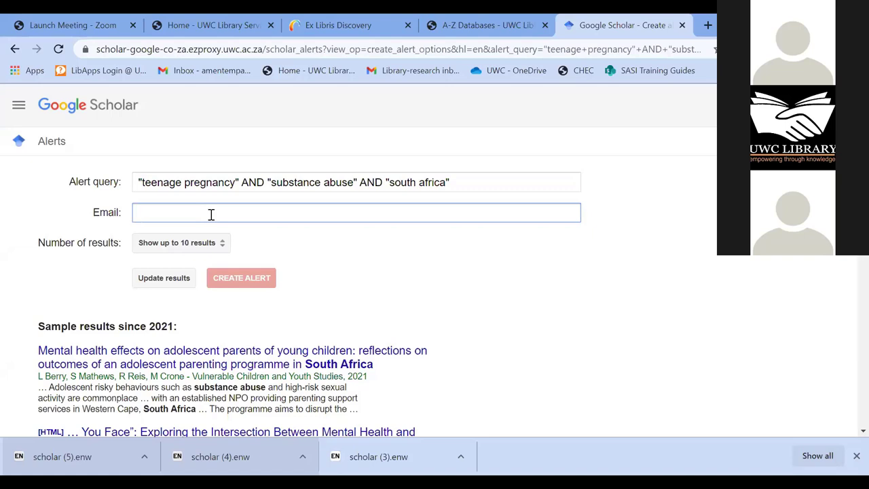
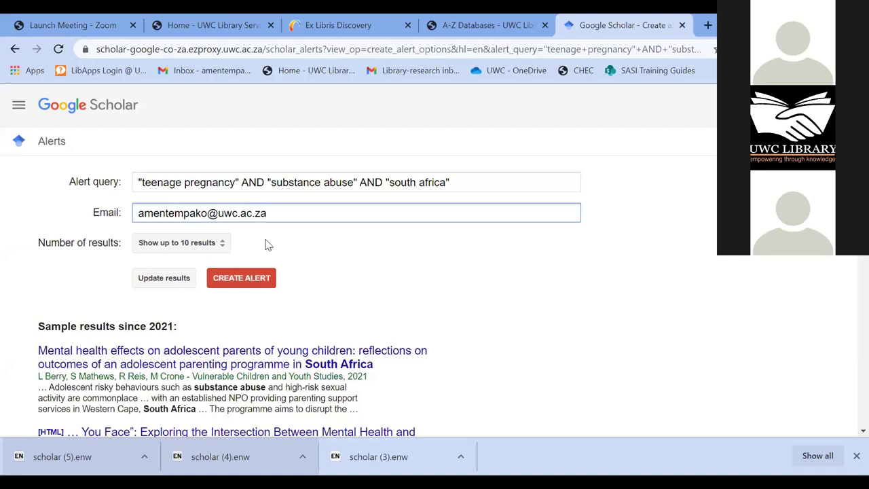
click(414, 294)
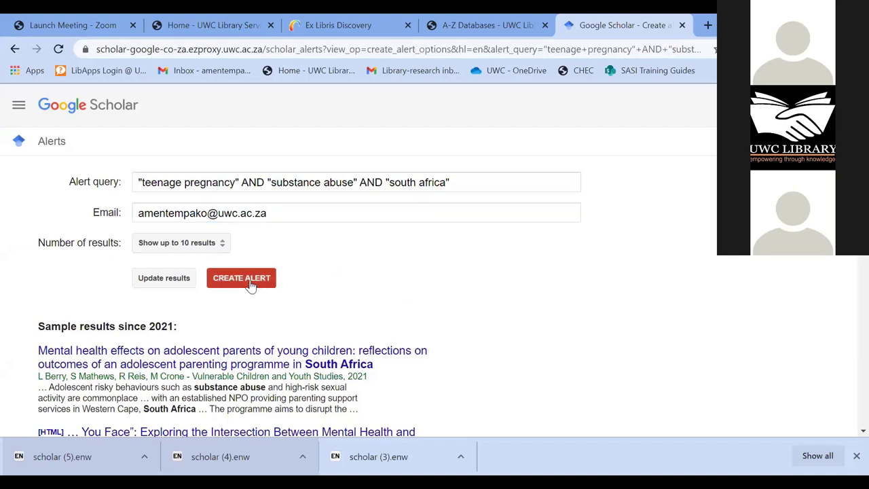
click(223, 249)
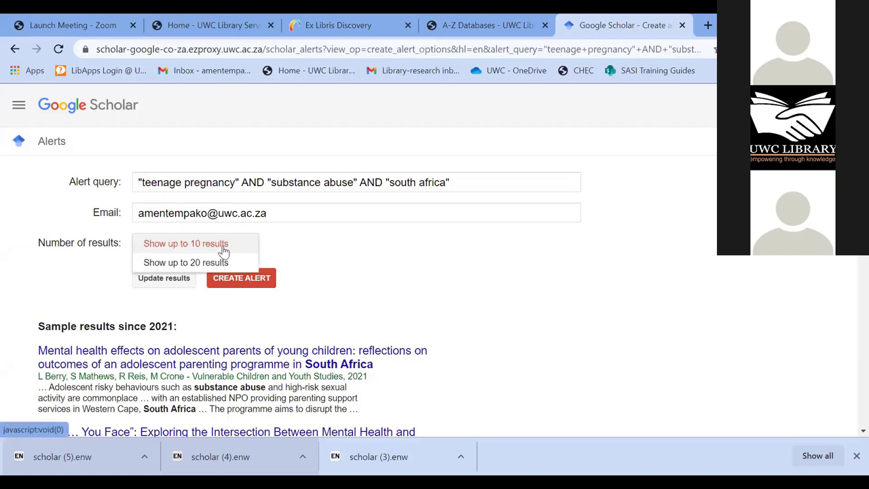
click(301, 248)
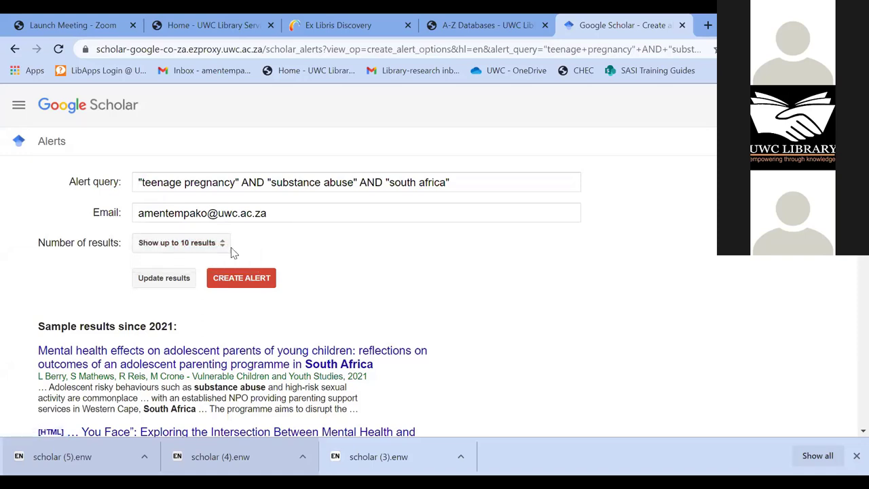
click(242, 288)
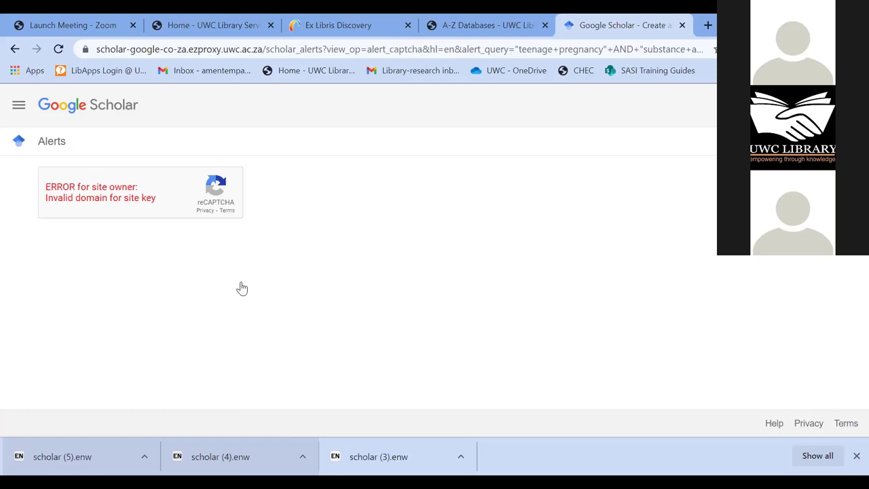
- Retry the failing alert submission, then open the saved Alerts page from the Scholar menu
click(242, 288)
click(15, 49)
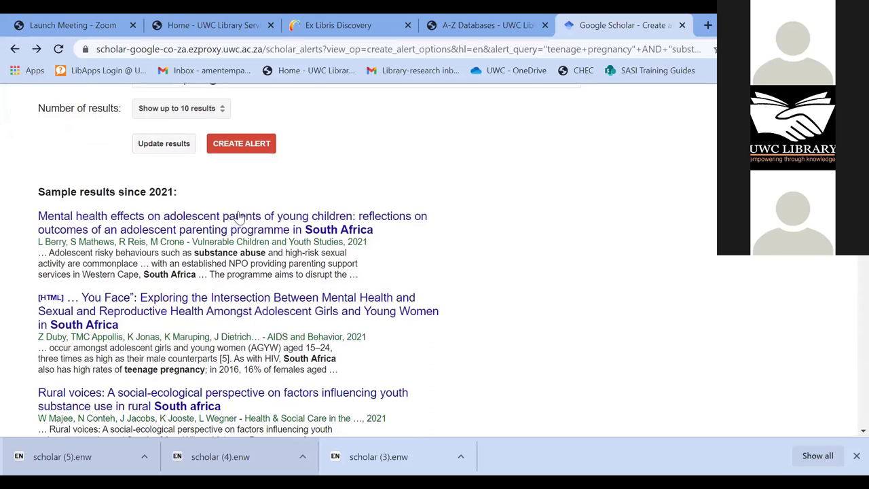
scroll(230, 223, up, 1)
click(239, 212)
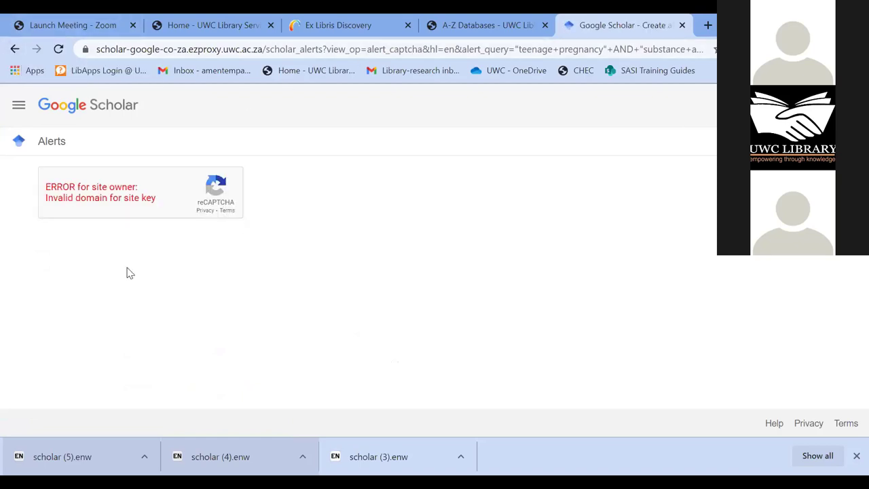
key(F5)
click(15, 49)
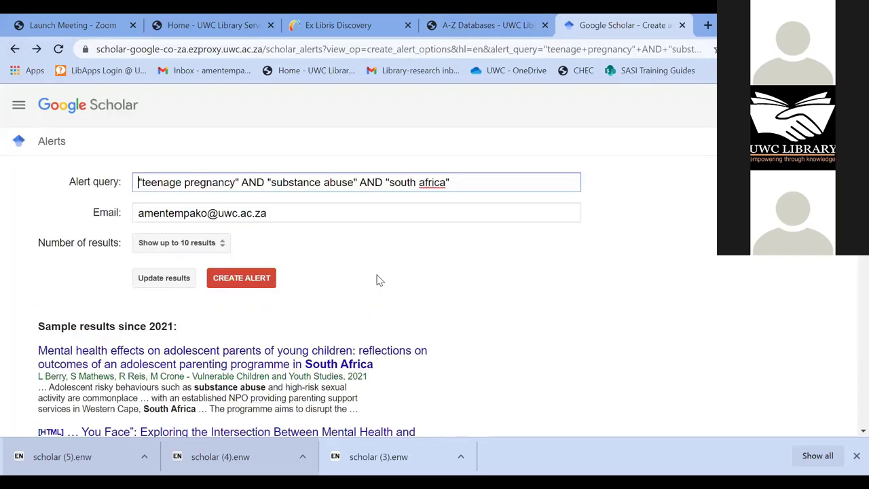
click(20, 107)
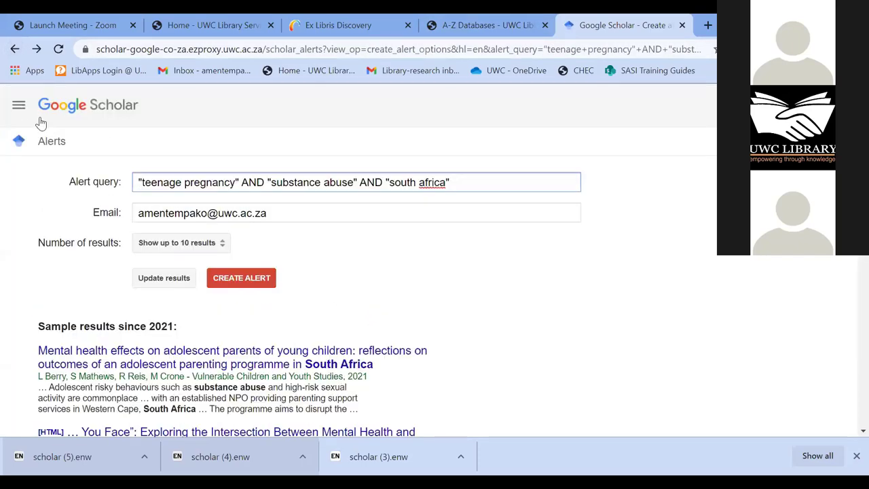
click(54, 234)
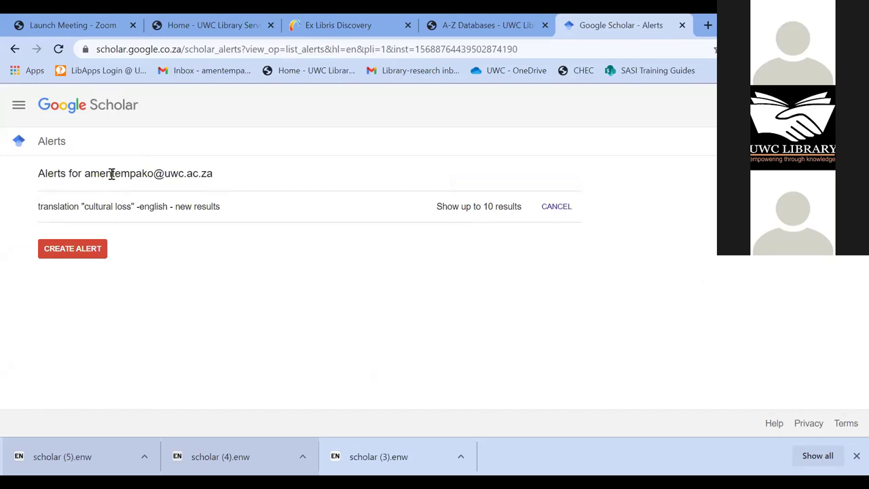
- Return to the Google Scholar home page and switch to the UWC A-Z Databases tab
click(19, 107)
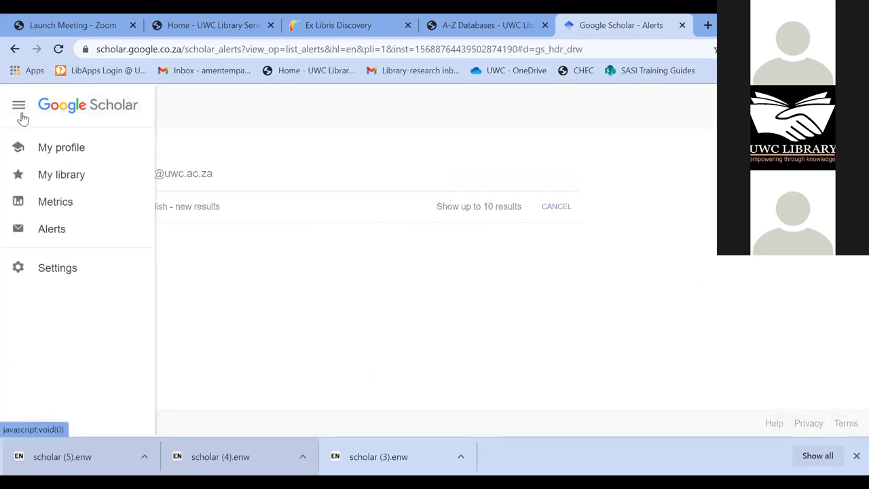
click(145, 176)
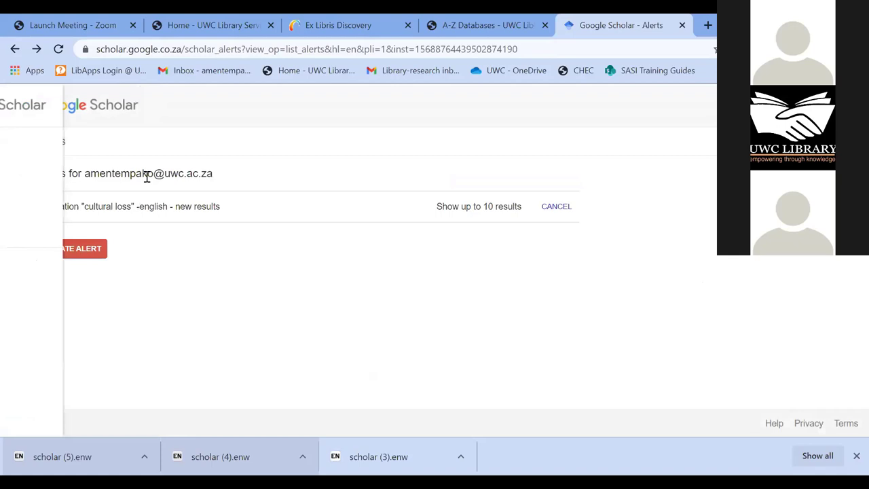
click(80, 111)
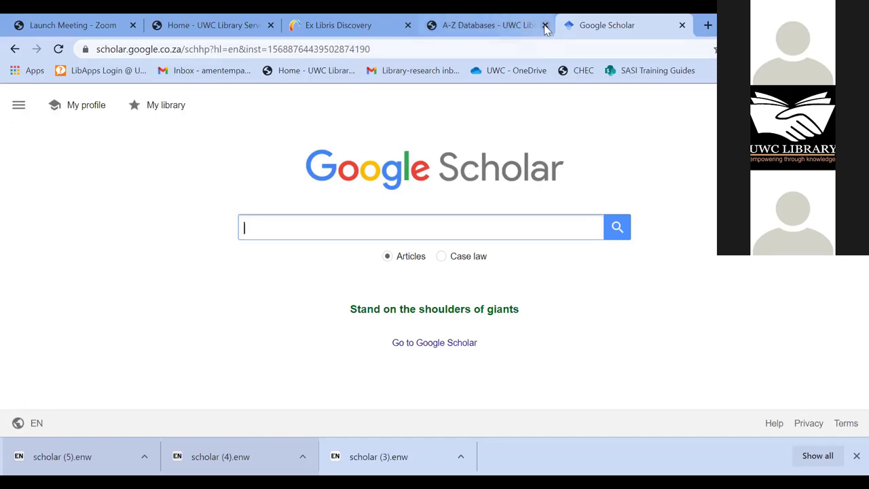
click(483, 25)
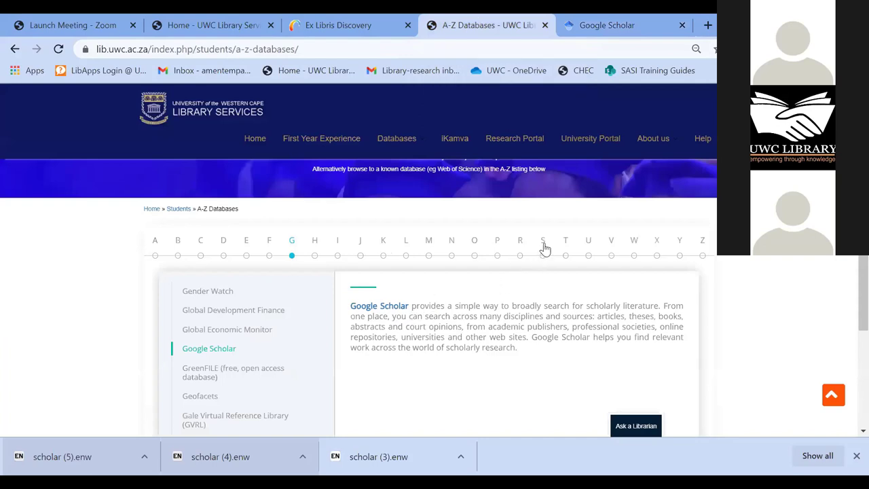
- Open ScienceDirect in a new tab from the S databases list
mouse_move(402, 146)
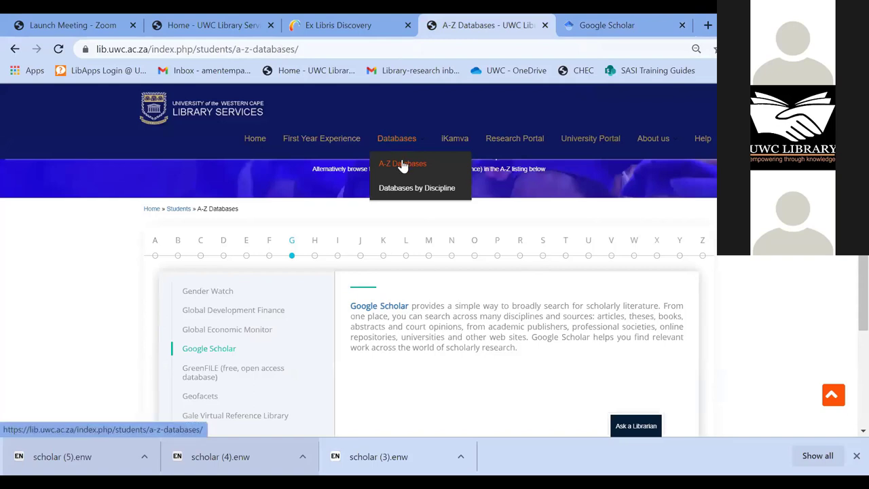
click(543, 249)
scroll(339, 329, down, 1)
scroll(339, 329, down, 3)
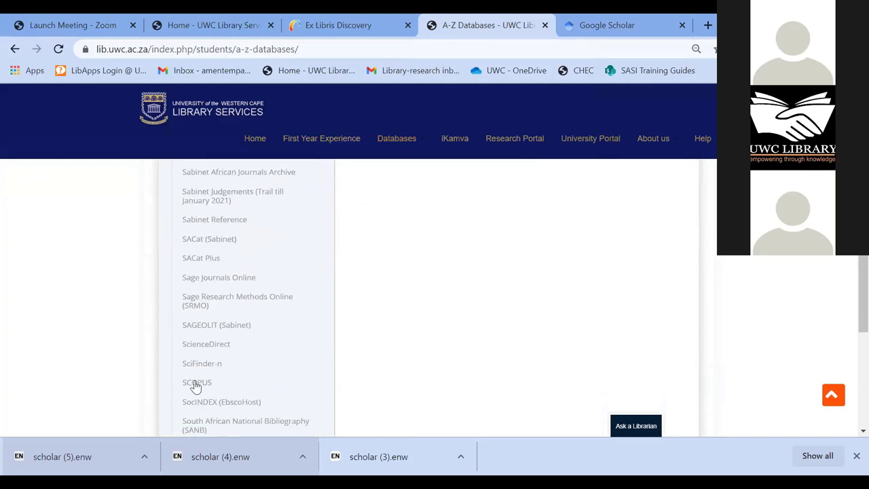
click(215, 347)
scroll(611, 291, up, 4)
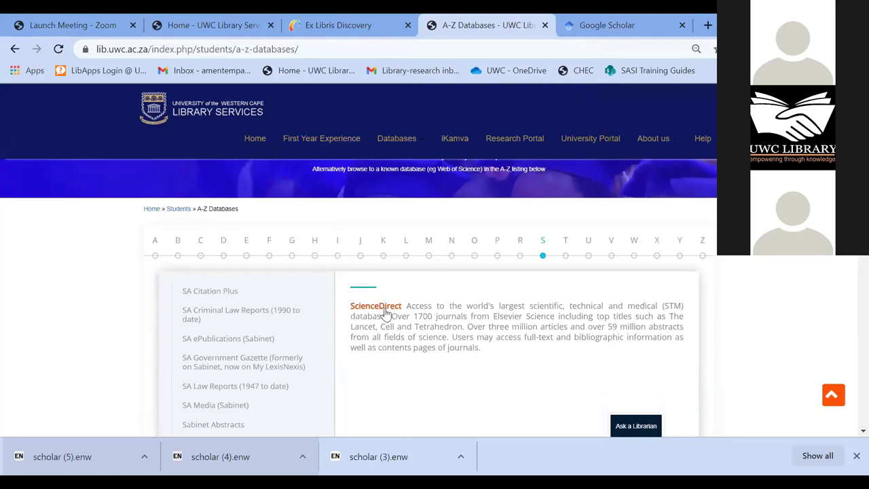
click(385, 307)
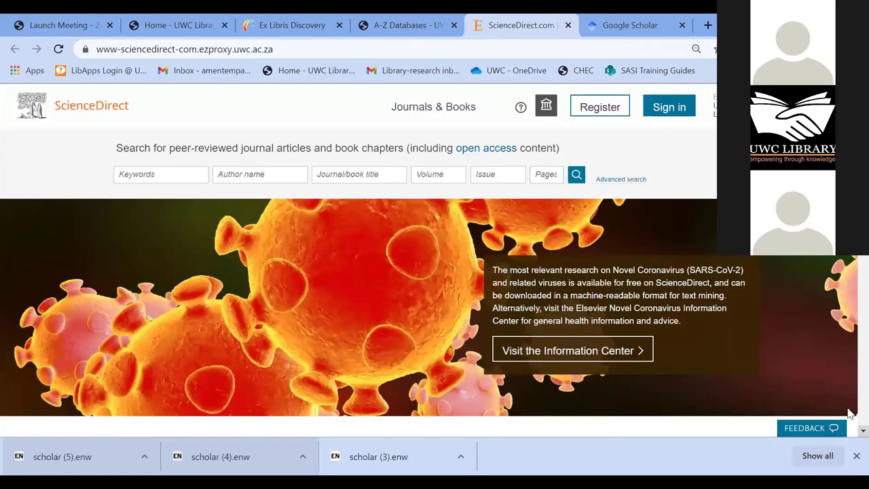
- Visit the ScienceDirect sign-in page twice, backing out to the home page each time
click(670, 109)
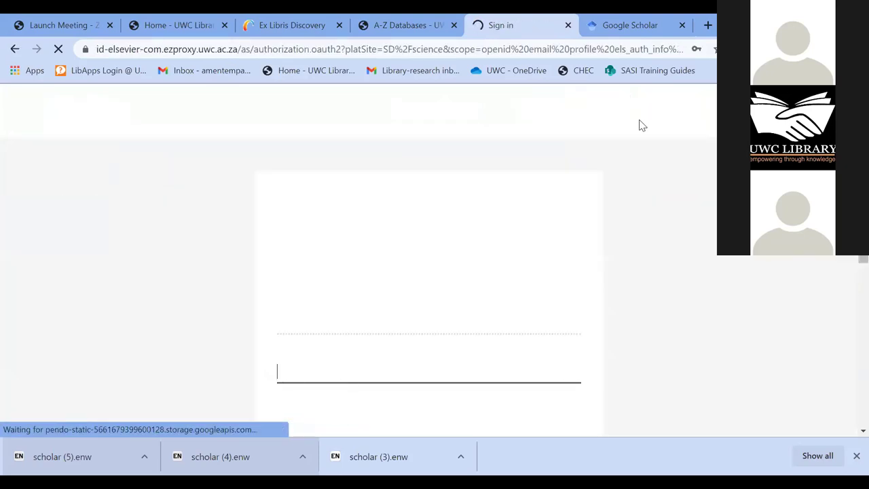
scroll(341, 365, down, 1)
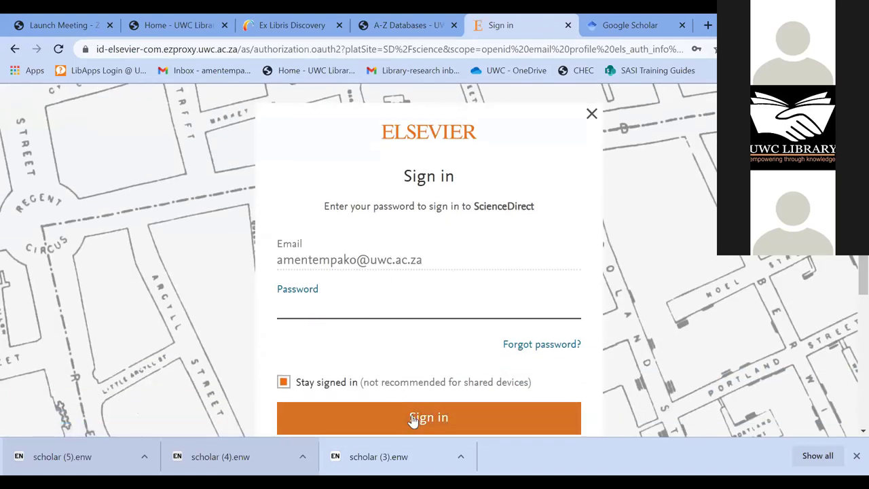
scroll(300, 281, up, 1)
click(15, 49)
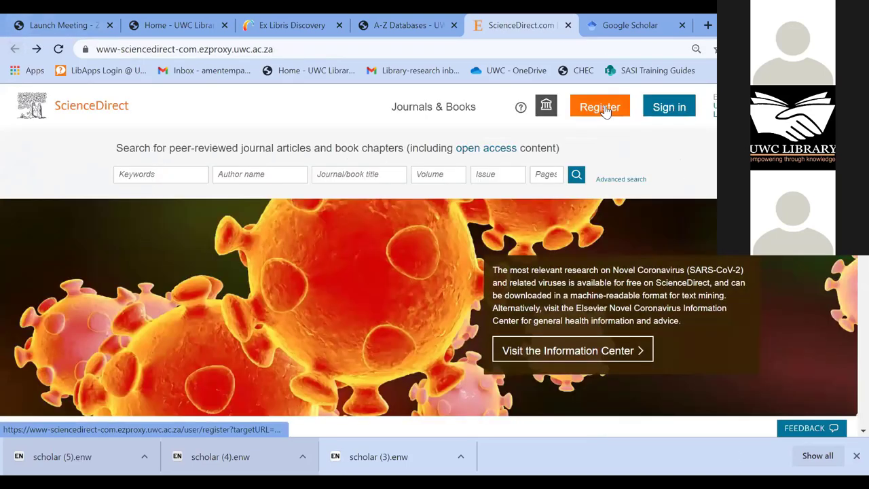
click(601, 107)
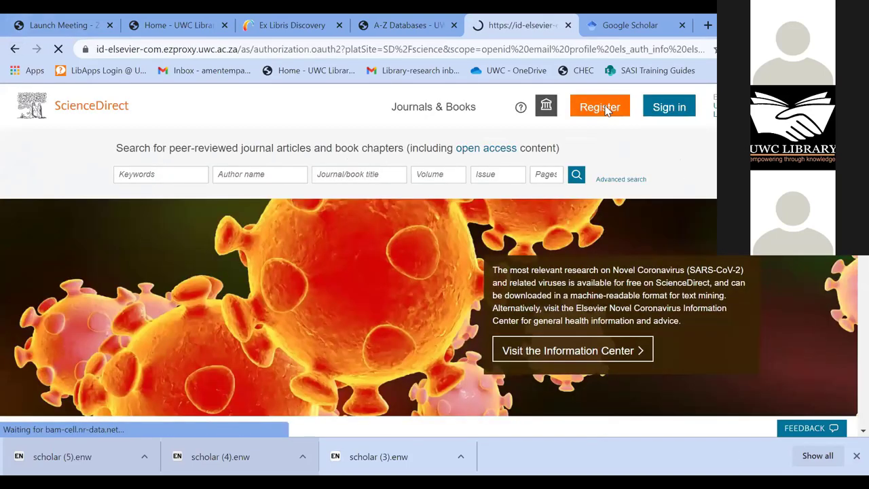
scroll(353, 362, down, 4)
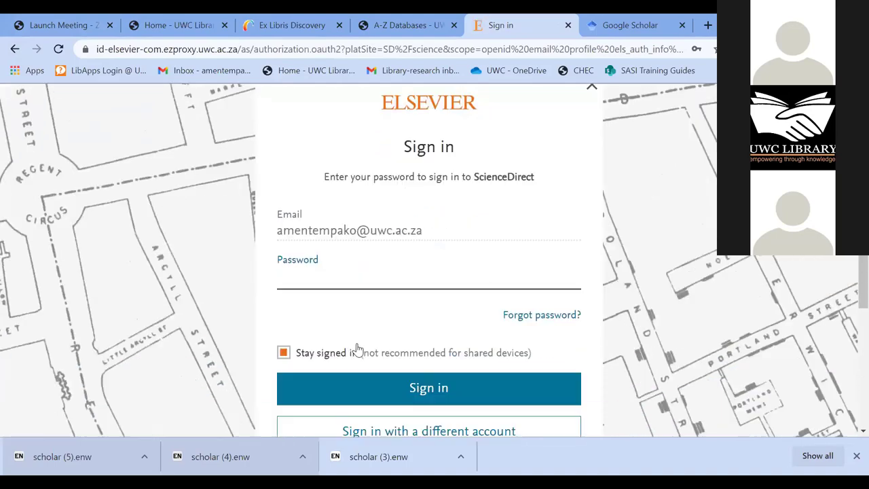
scroll(358, 350, up, 2)
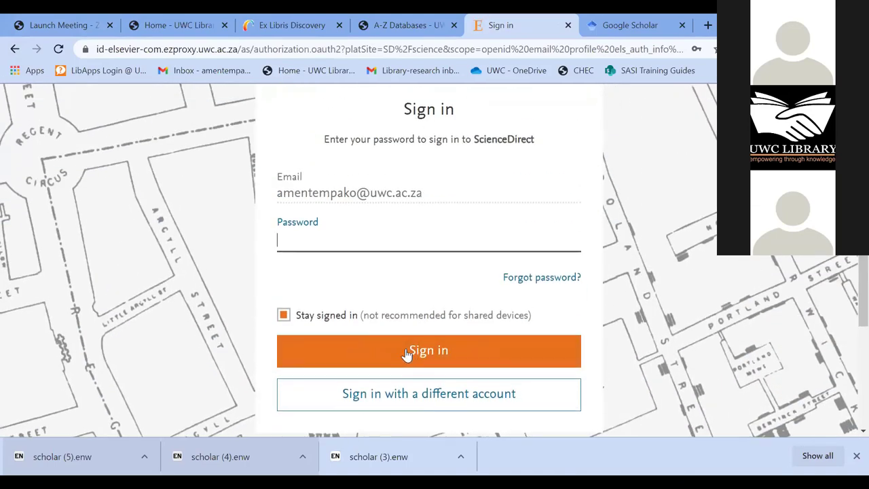
scroll(409, 352, up, 2)
click(15, 49)
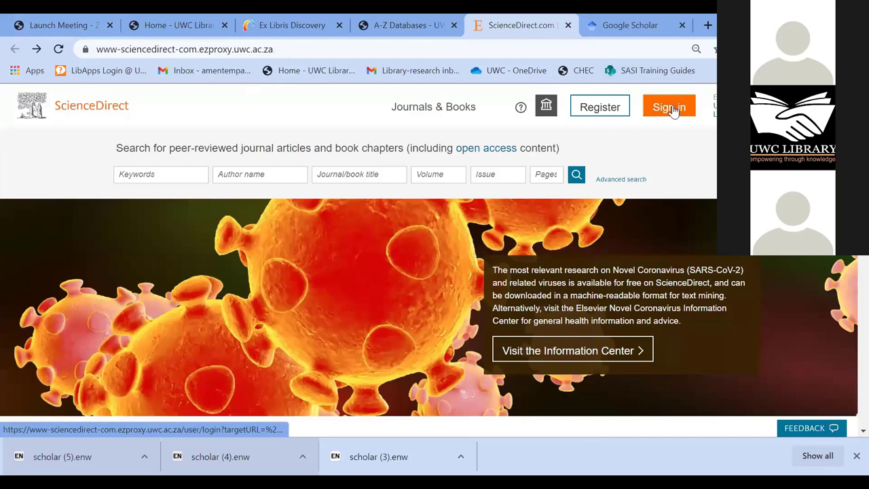
- Enter the account password on the Elsevier sign-in page and sign in
click(674, 111)
click(343, 367)
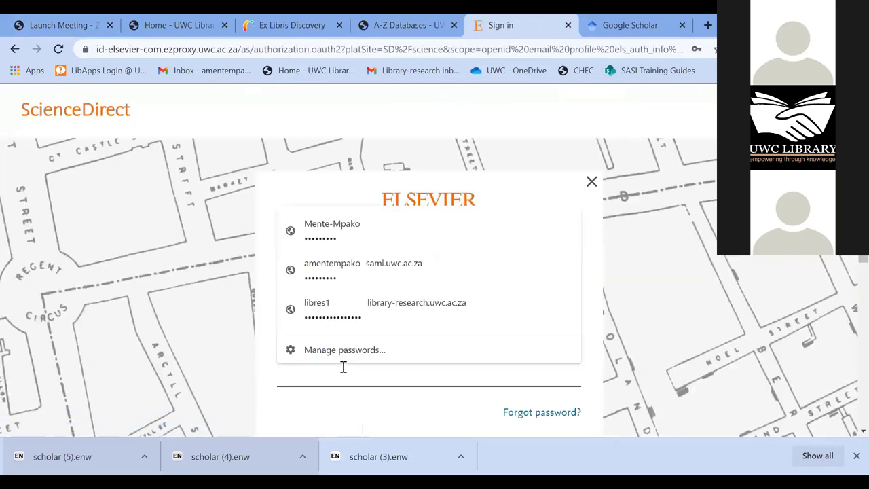
text(•)
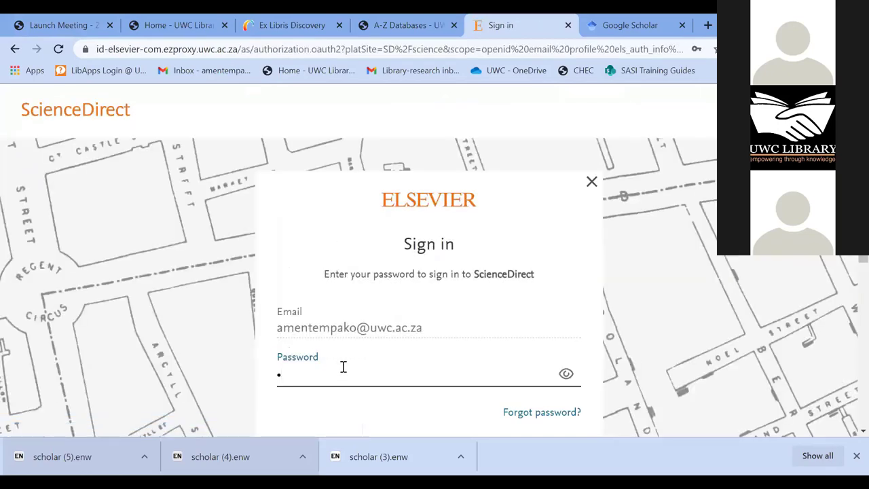
key(BackSpace)
text(•)
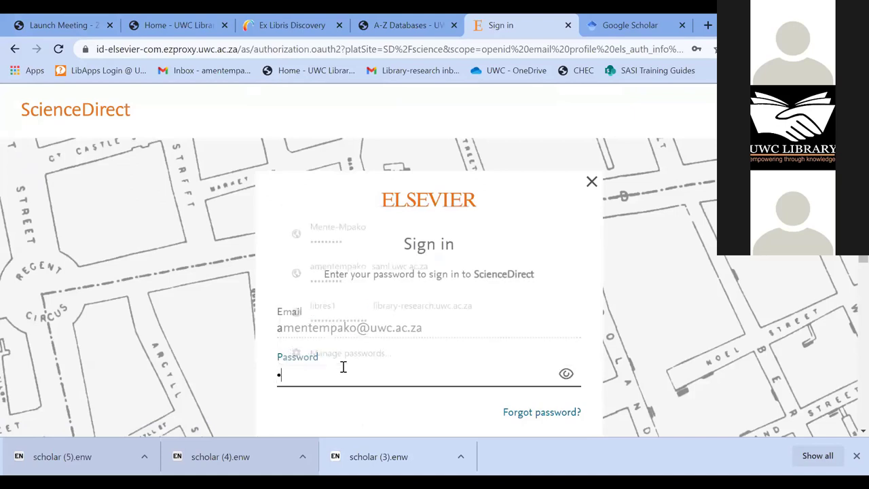
text(•••)
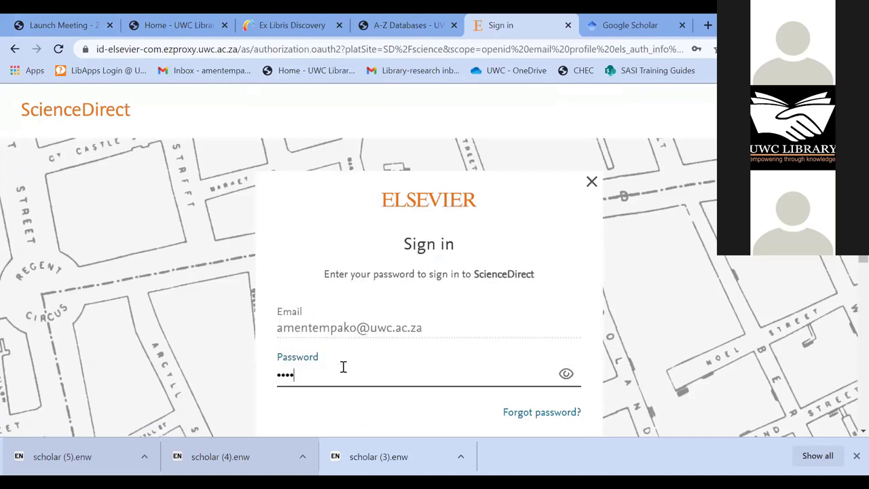
text(•••••)
scroll(407, 367, down, 3)
click(441, 290)
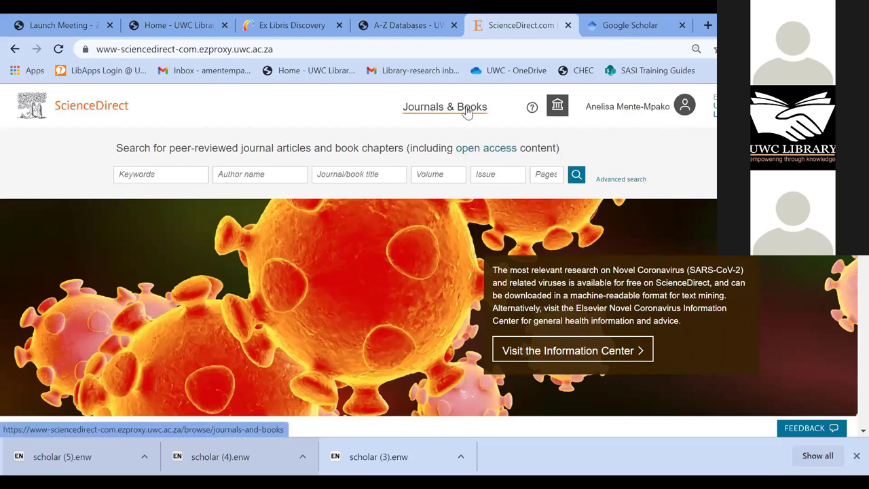
- Filter all journals and books to Health Sciences books that are subscribed or complimentary
click(467, 112)
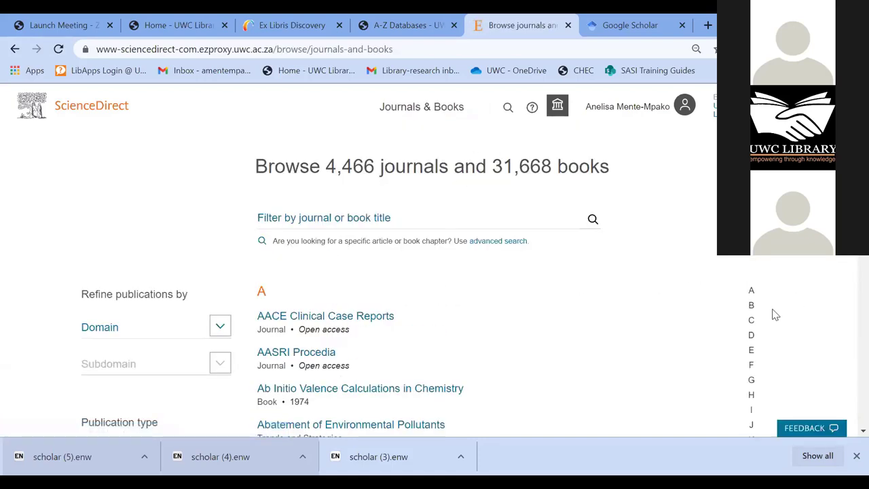
scroll(793, 305, down, 1)
scroll(68, 387, down, 2)
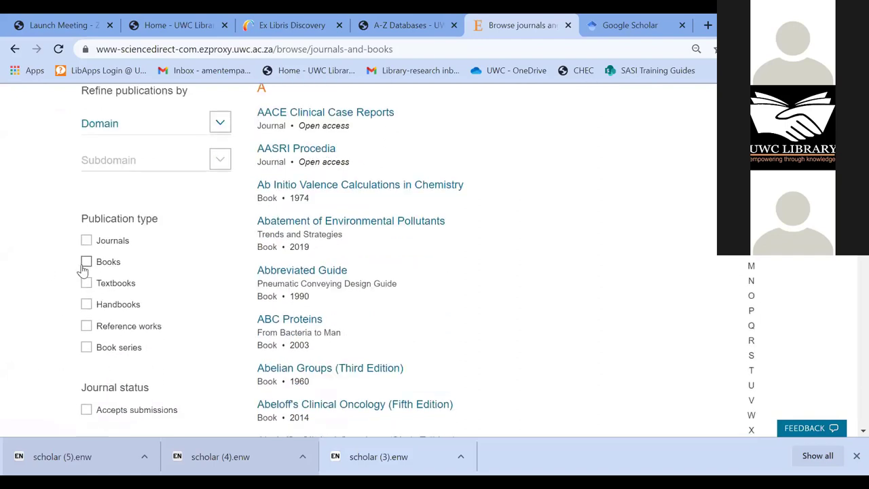
click(86, 262)
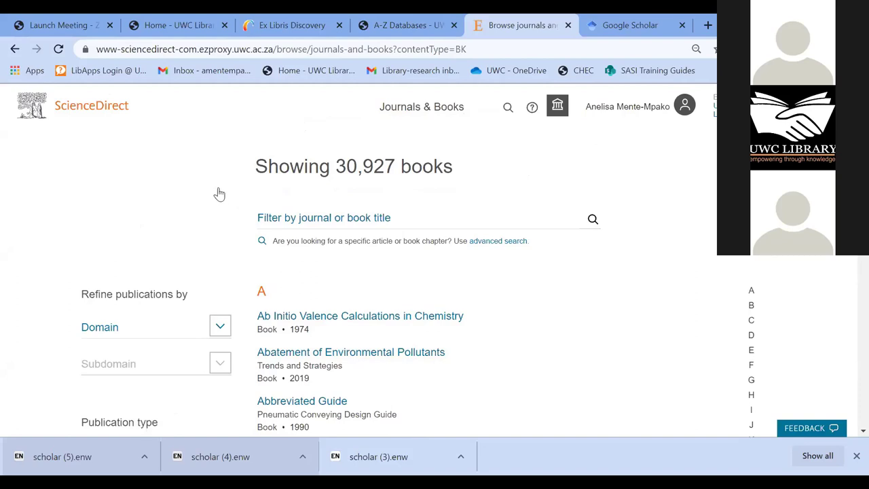
scroll(220, 193, down, 2)
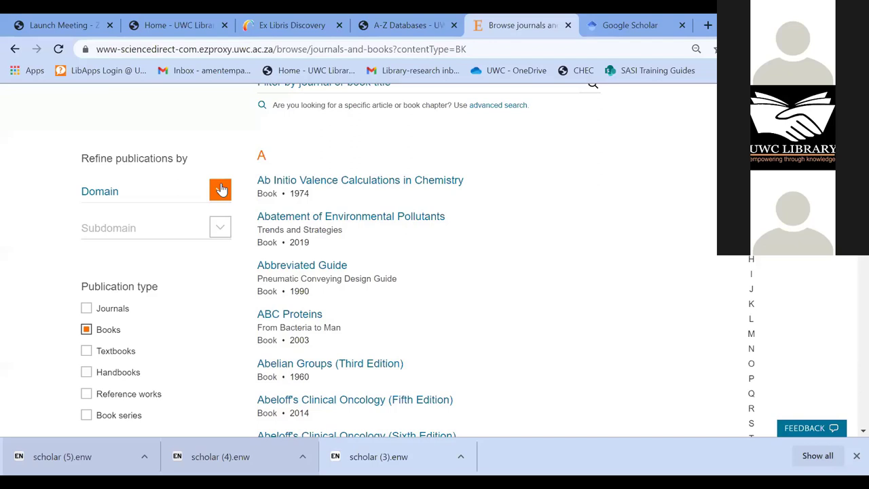
click(221, 189)
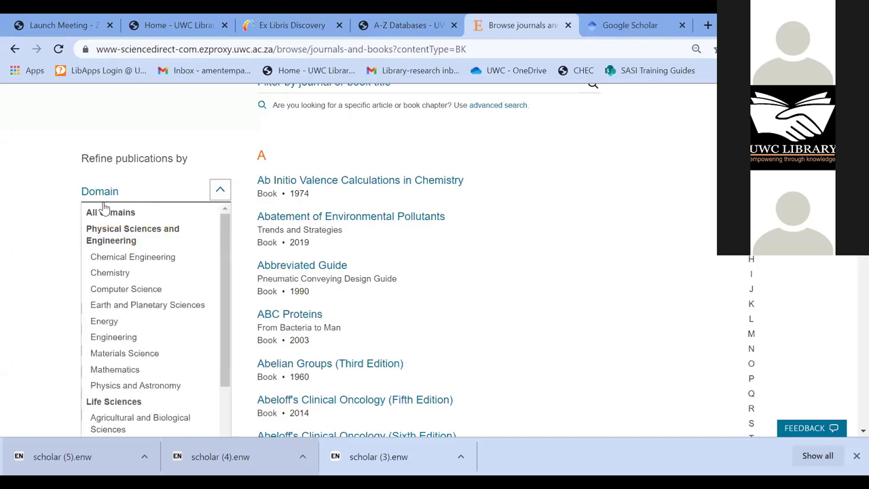
scroll(136, 316, down, 3)
scroll(121, 323, down, 1)
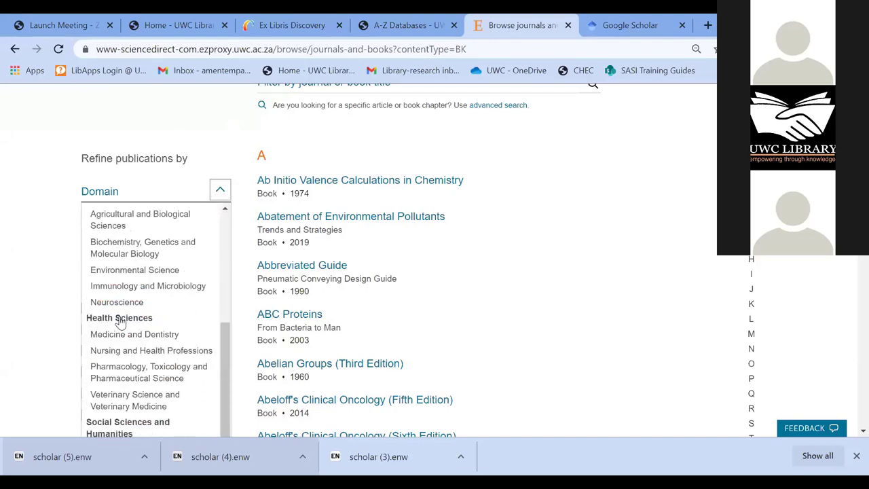
click(118, 319)
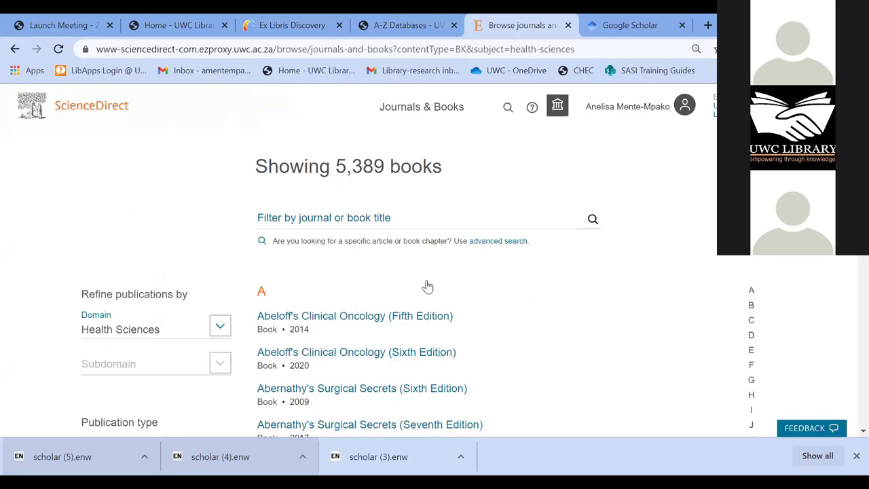
scroll(268, 324, down, 2)
scroll(142, 374, down, 3)
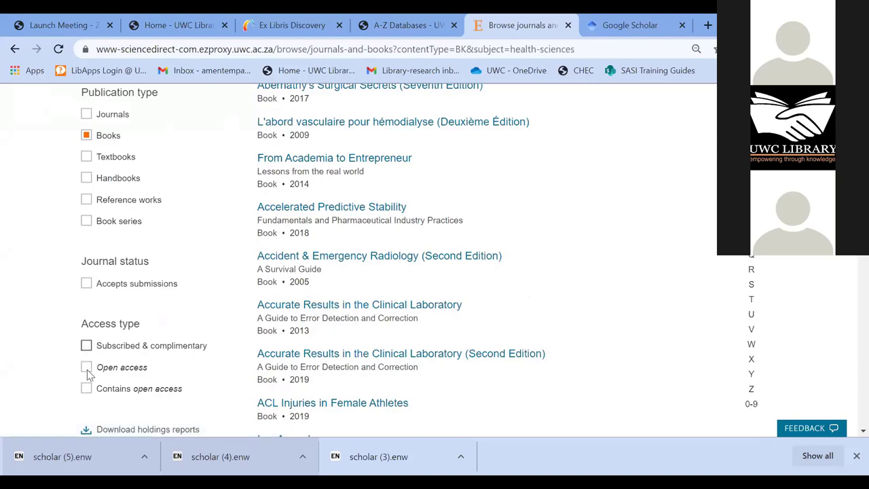
click(126, 349)
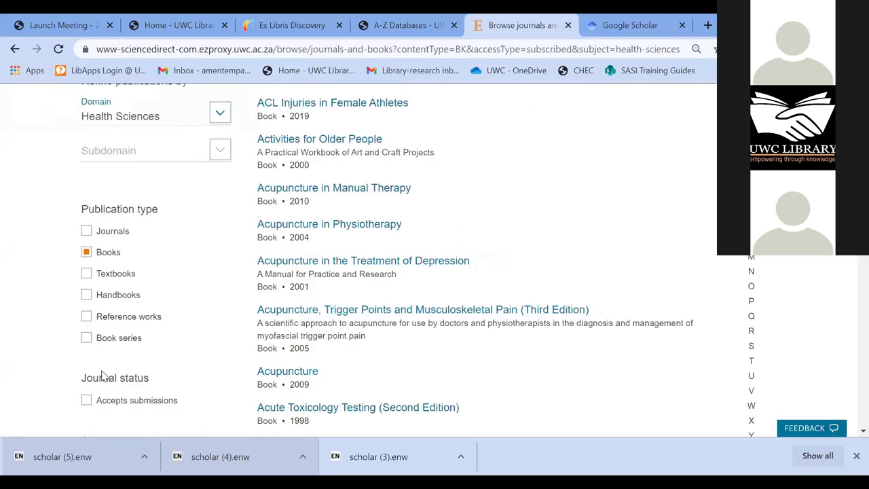
- Open the book 'Advances in Nanomedicine for the Delivery of Therapeutic Nucleic Acids'
scroll(372, 262, down, 2)
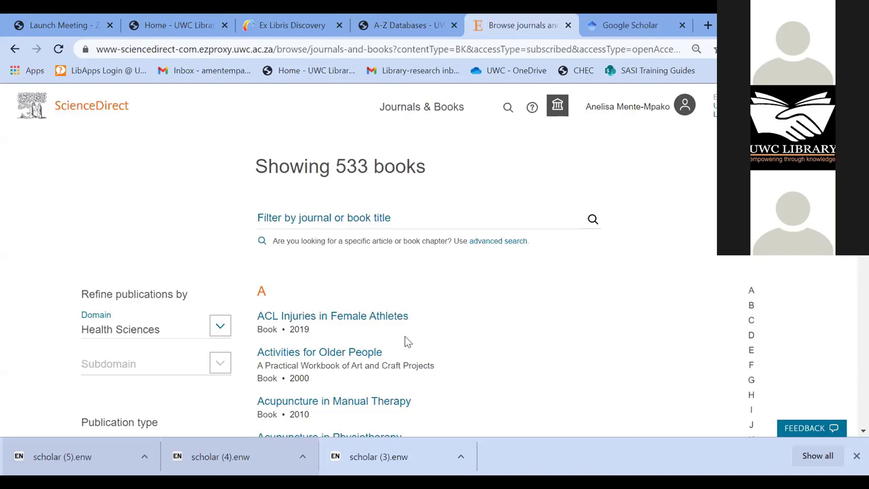
scroll(343, 232, down, 1)
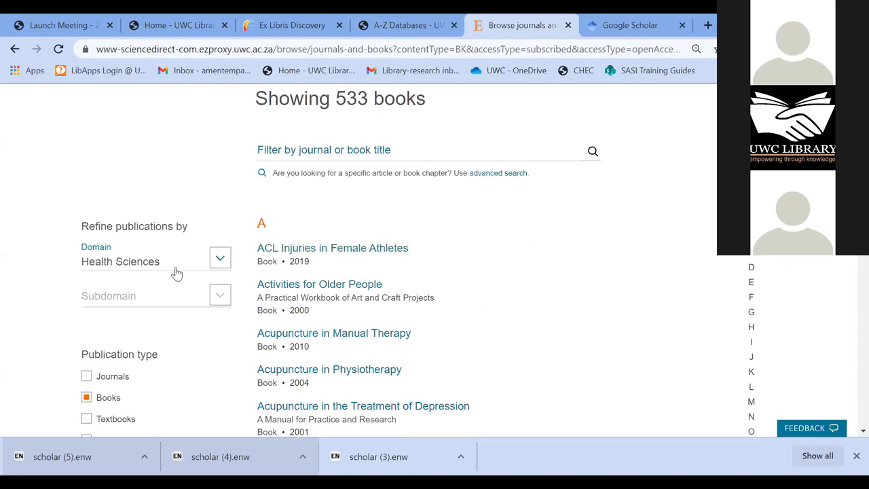
scroll(303, 215, down, 1)
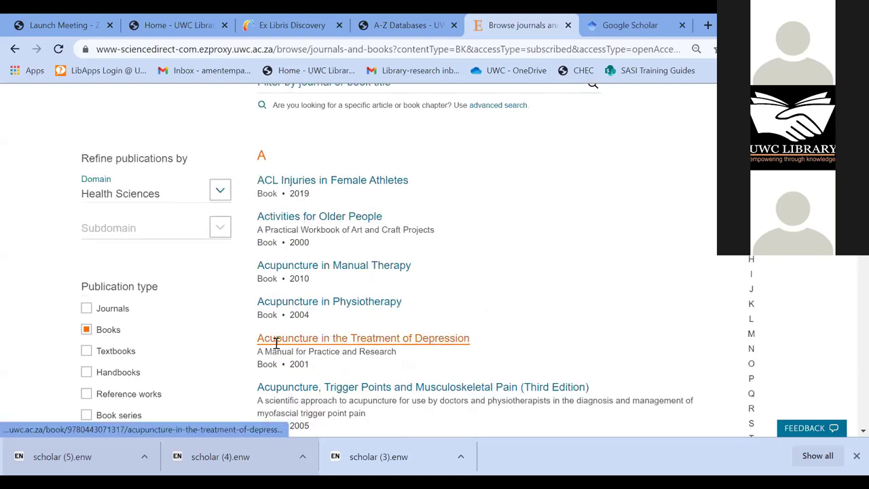
scroll(275, 349, down, 1)
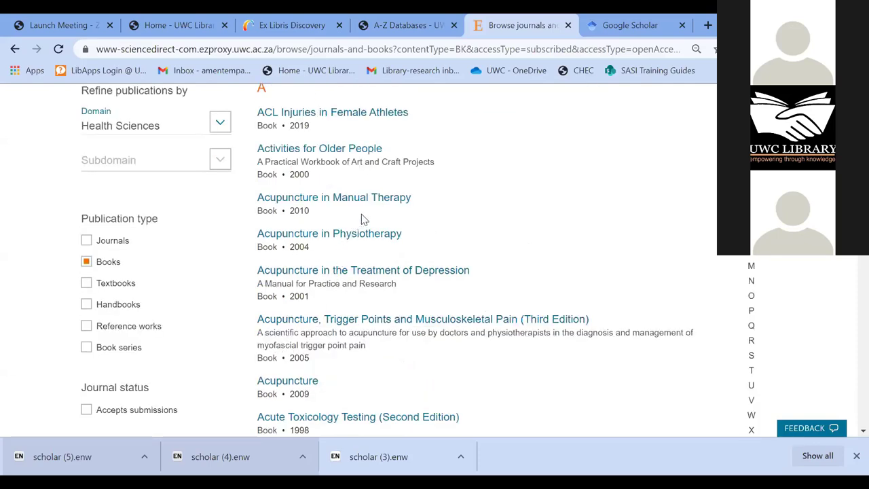
scroll(333, 272, down, 2)
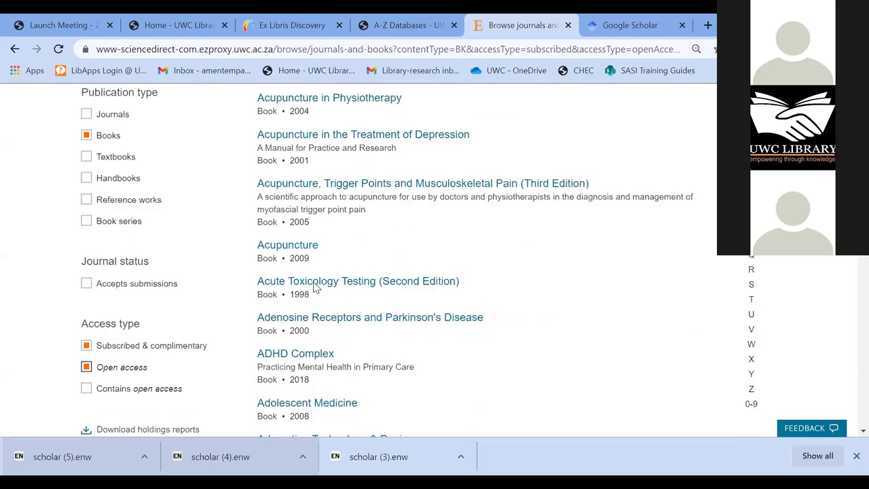
scroll(268, 285, down, 1)
scroll(270, 285, down, 1)
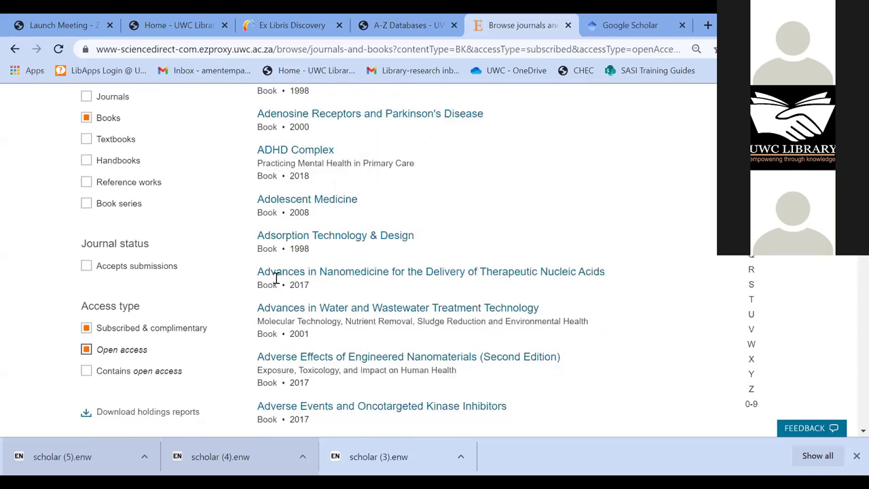
click(396, 278)
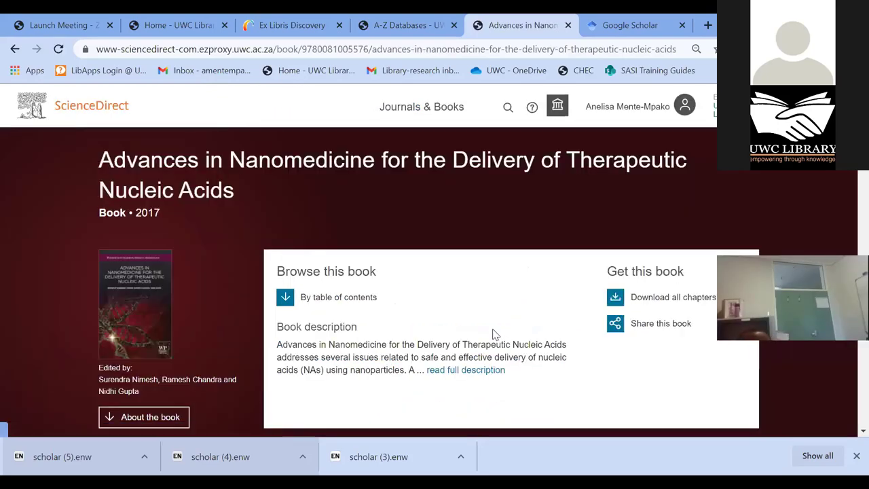
- Download chapter 1, 'Nanomedicine for delivery of therapeutic molecules', as a zipped PDF, then untick it
scroll(501, 330, down, 3)
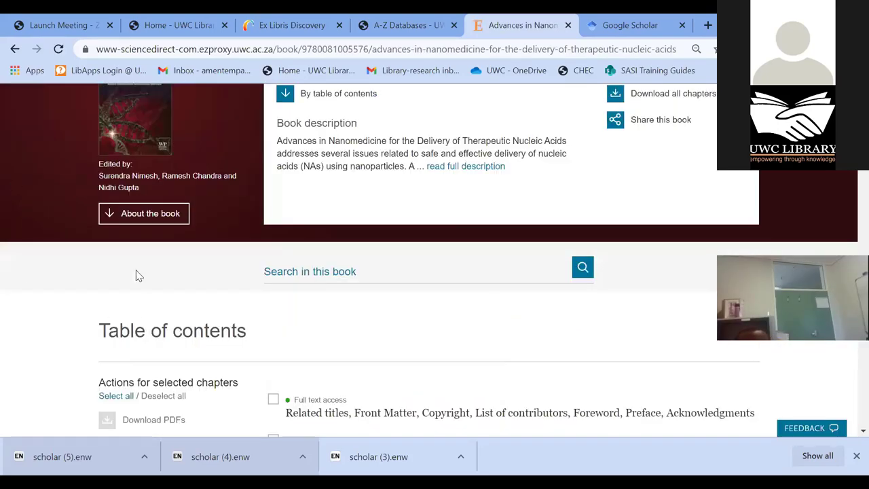
scroll(136, 305, down, 3)
scroll(129, 334, up, 5)
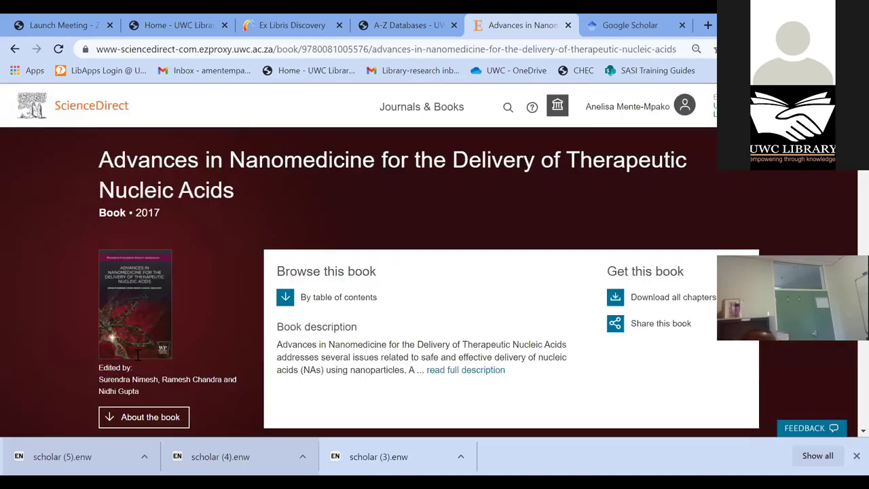
scroll(144, 347, down, 5)
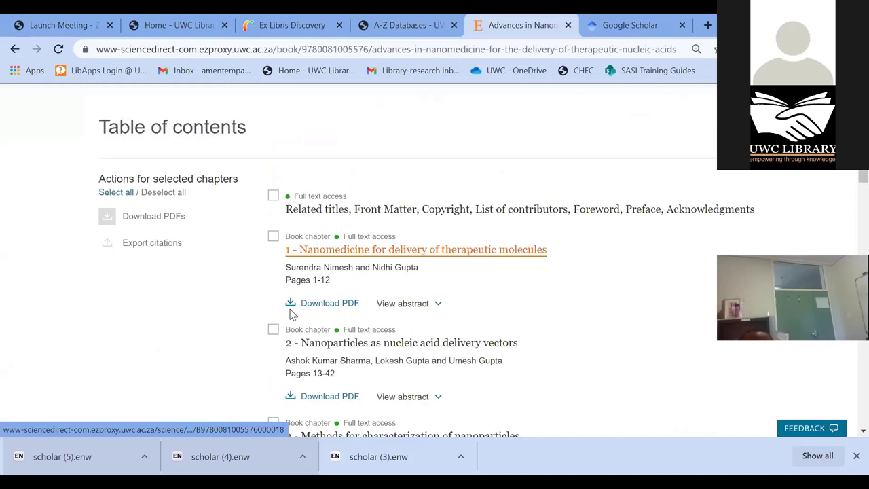
click(274, 238)
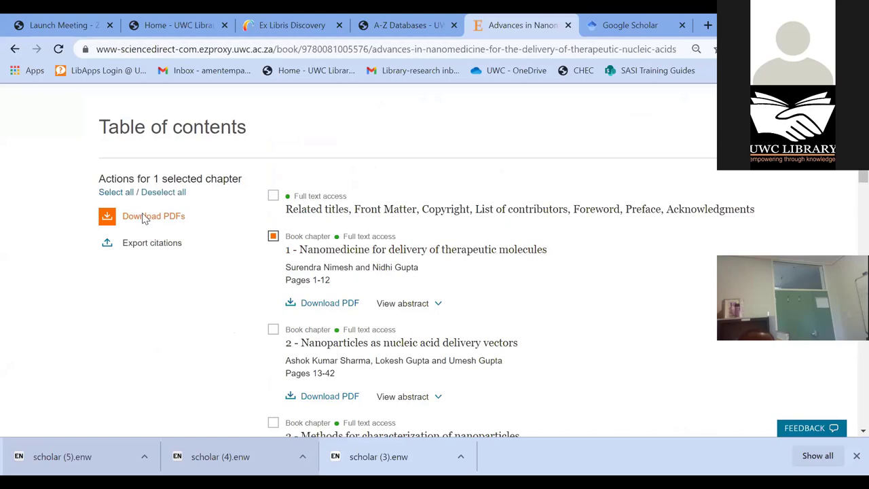
click(144, 217)
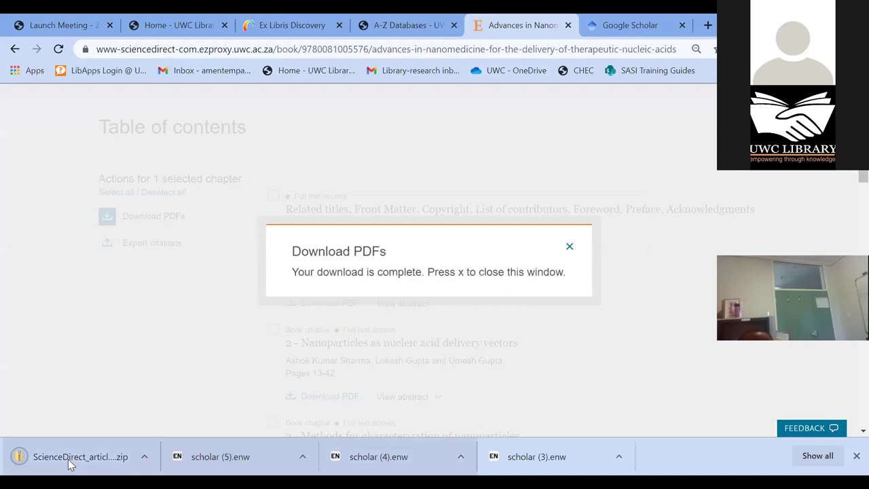
click(70, 464)
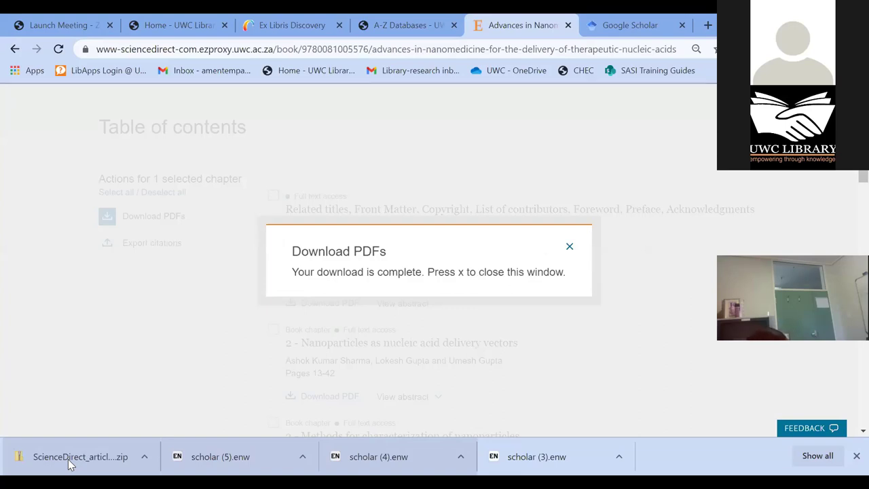
click(569, 248)
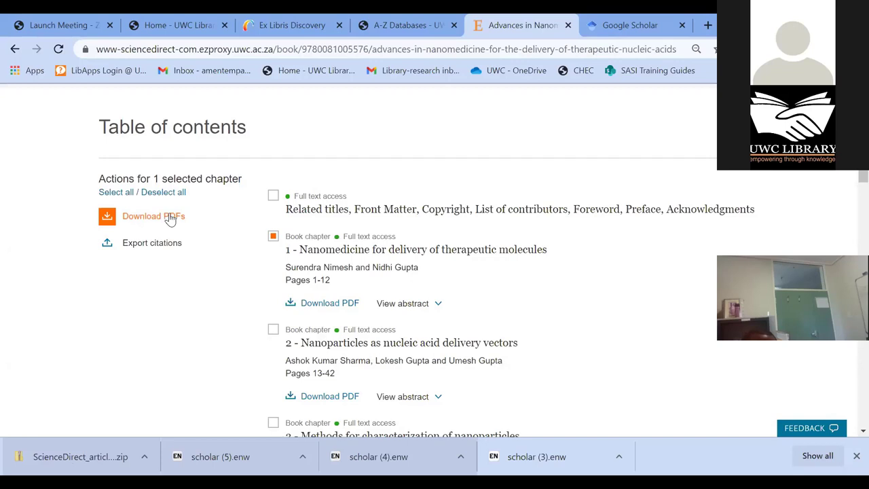
click(273, 236)
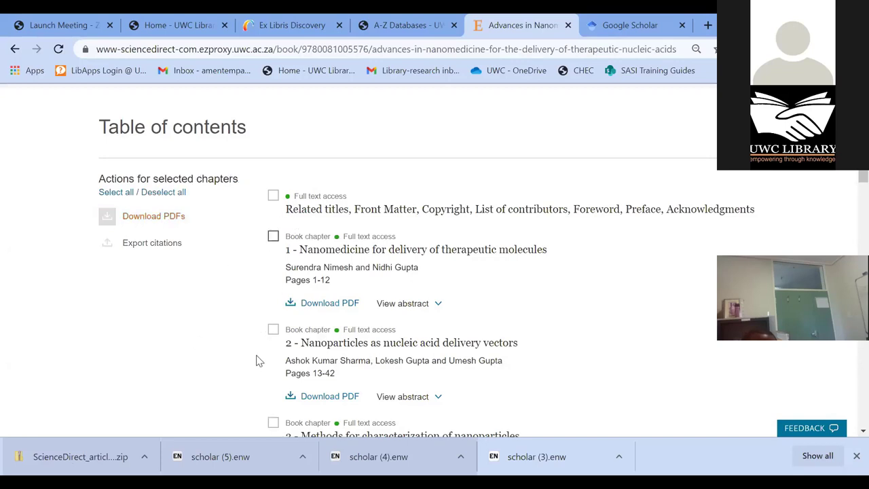
- Select chapter 3, 'Methods for characterization of nanoparticles', and expand its abstract
scroll(286, 219, down, 2)
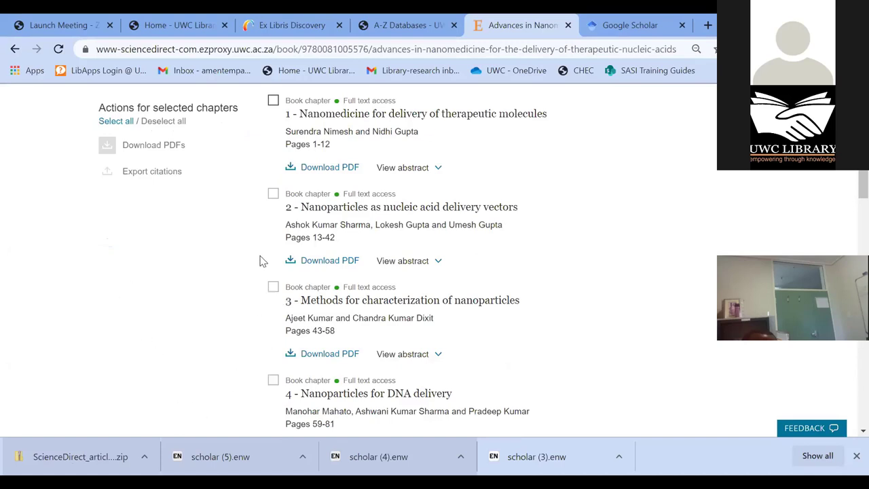
scroll(345, 258, up, 3)
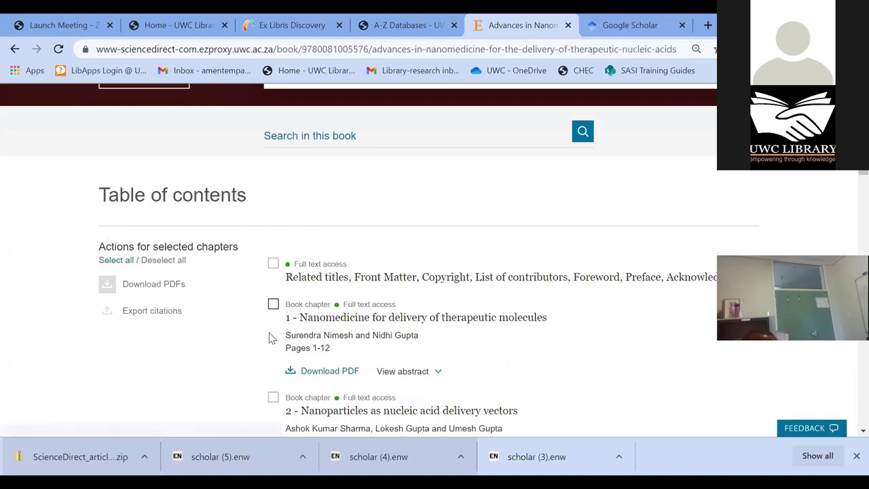
scroll(272, 316, down, 3)
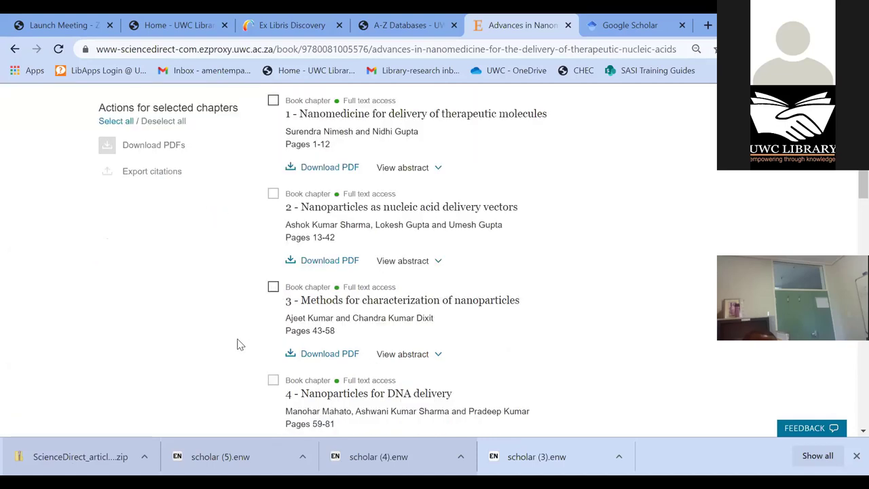
click(273, 287)
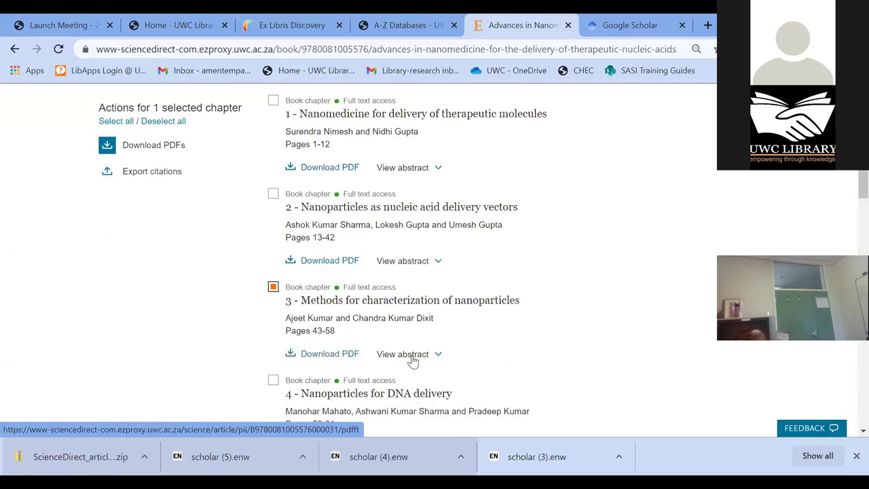
click(438, 356)
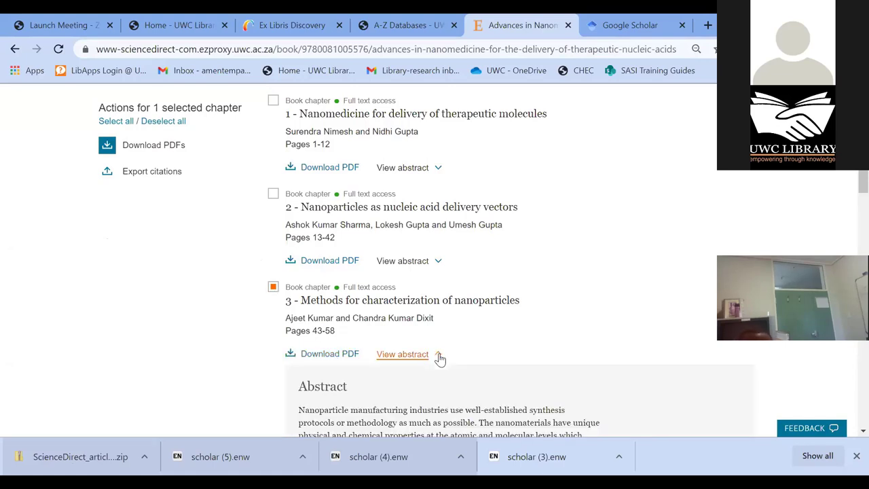
scroll(472, 324, down, 2)
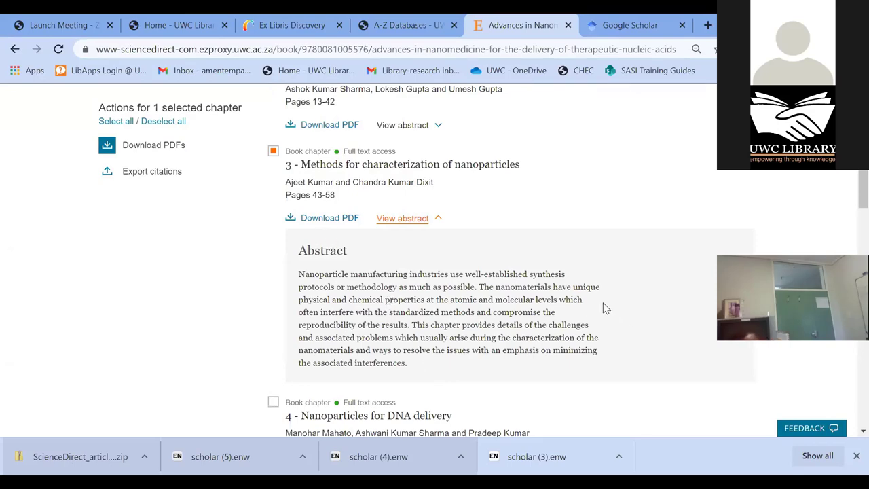
scroll(600, 309, up, 3)
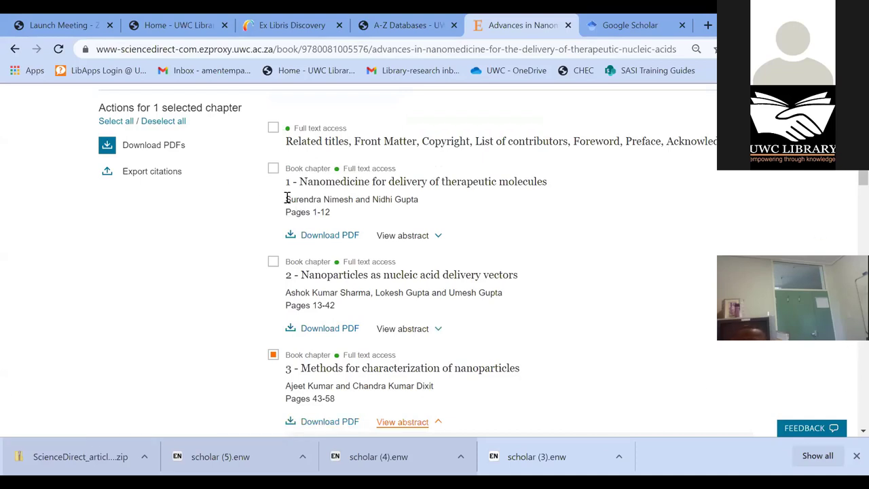
scroll(513, 264, up, 3)
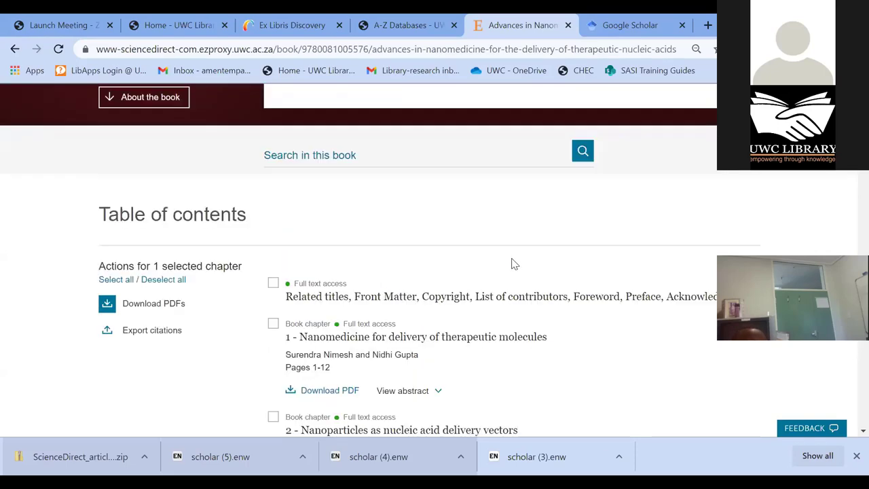
scroll(504, 253, down, 1)
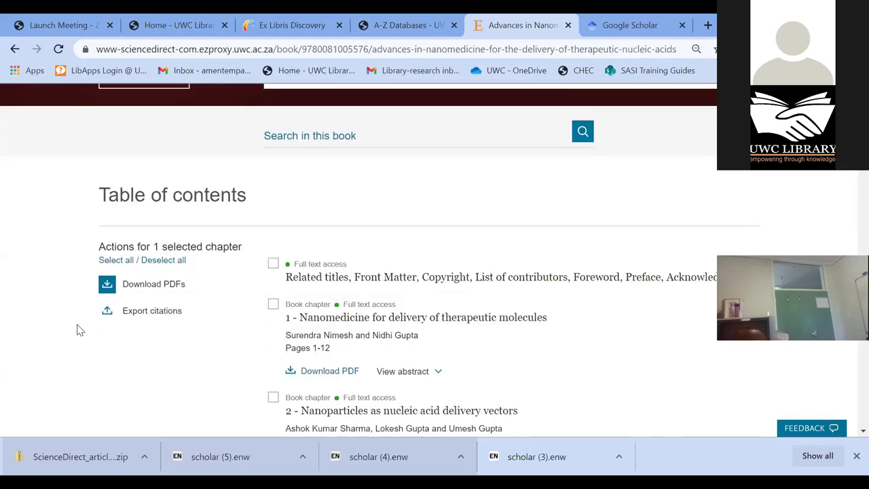
- Export chapter 3's citation in RIS format
click(139, 312)
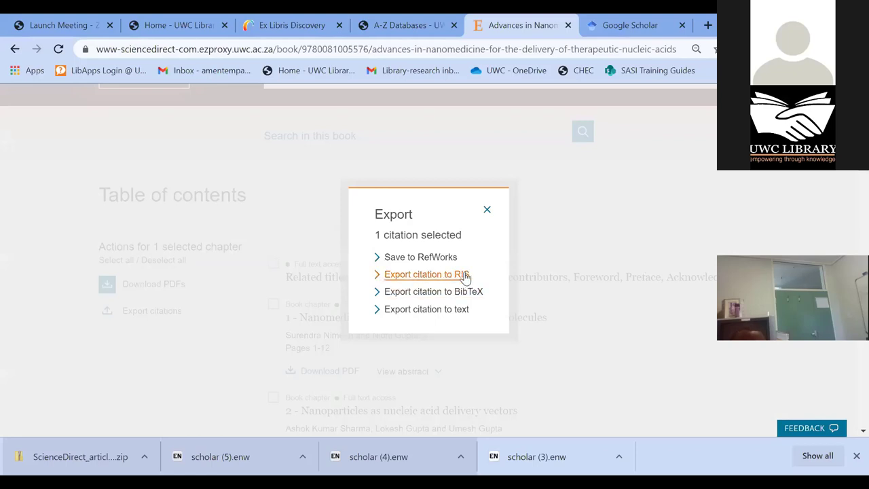
scroll(421, 275, down, 1)
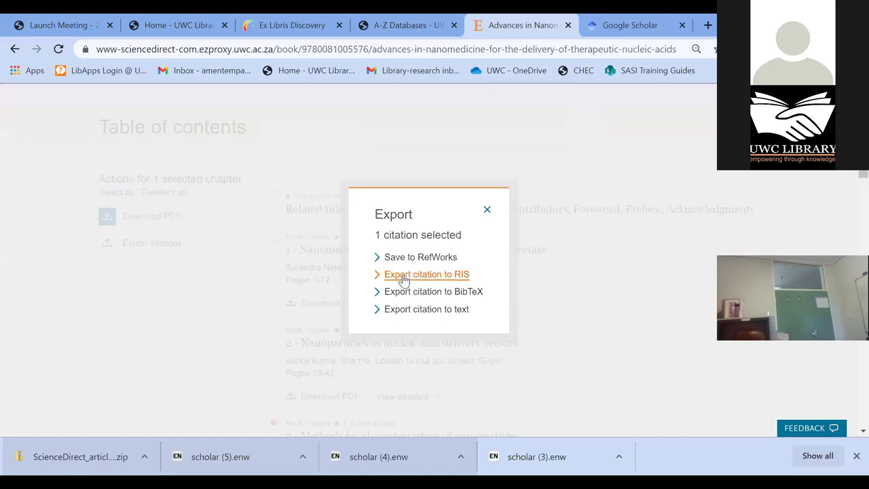
click(405, 277)
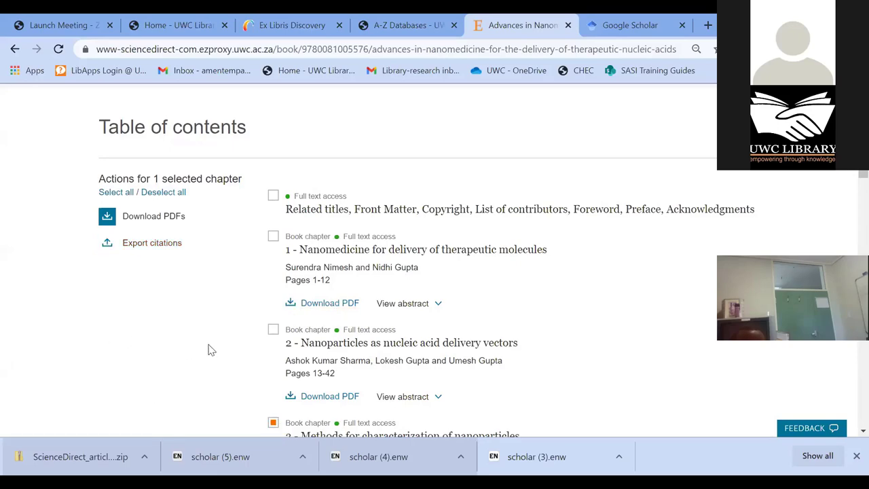
scroll(345, 328, down, 2)
scroll(285, 286, down, 1)
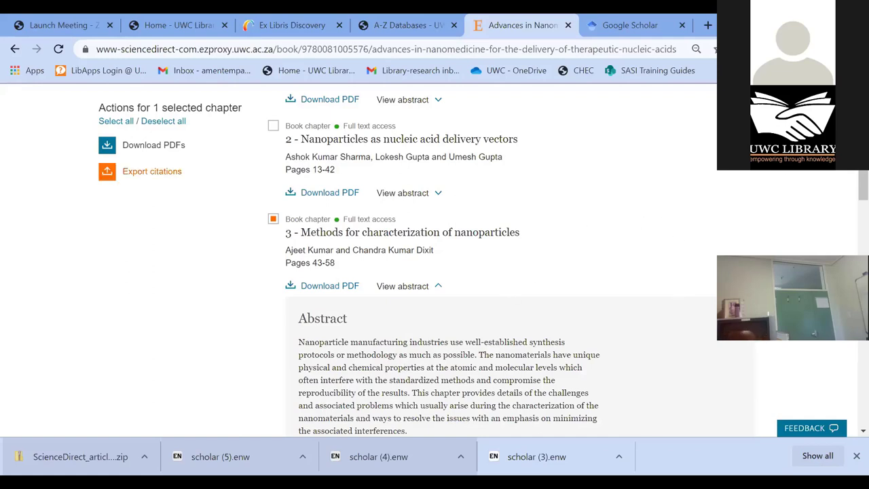
scroll(401, 252, down, 1)
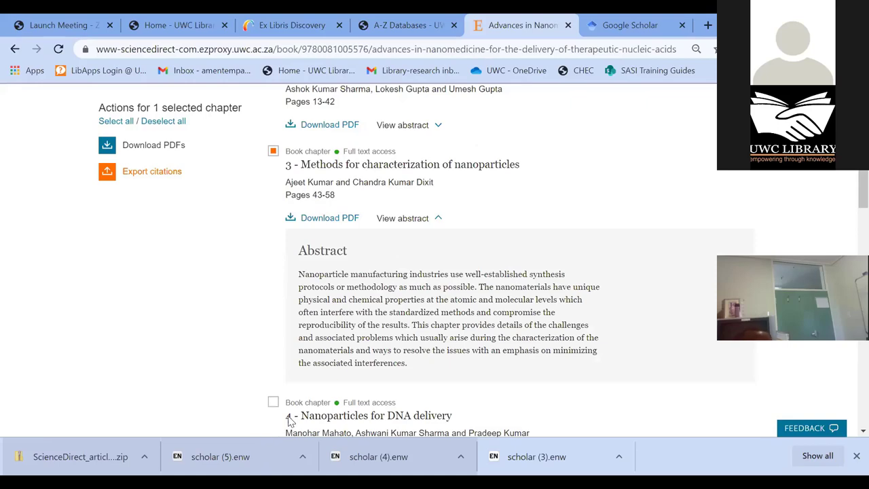
scroll(336, 390, down, 2)
scroll(432, 414, up, 1)
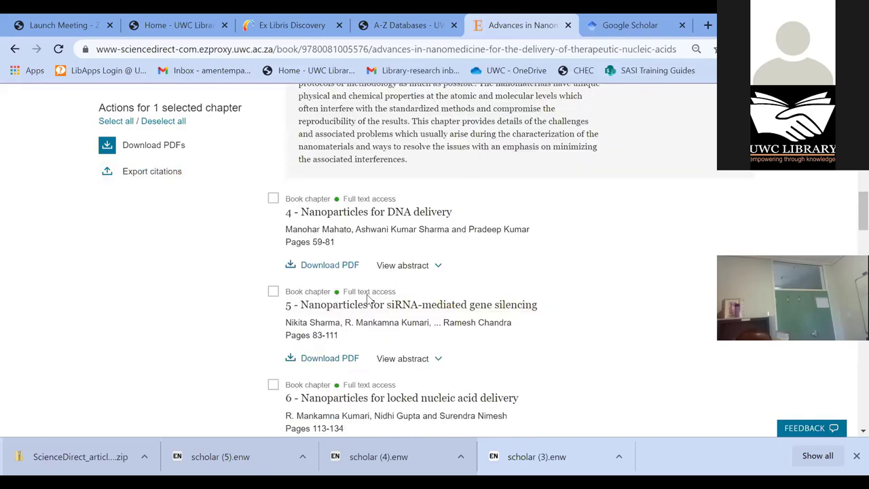
scroll(369, 301, down, 2)
scroll(256, 363, down, 5)
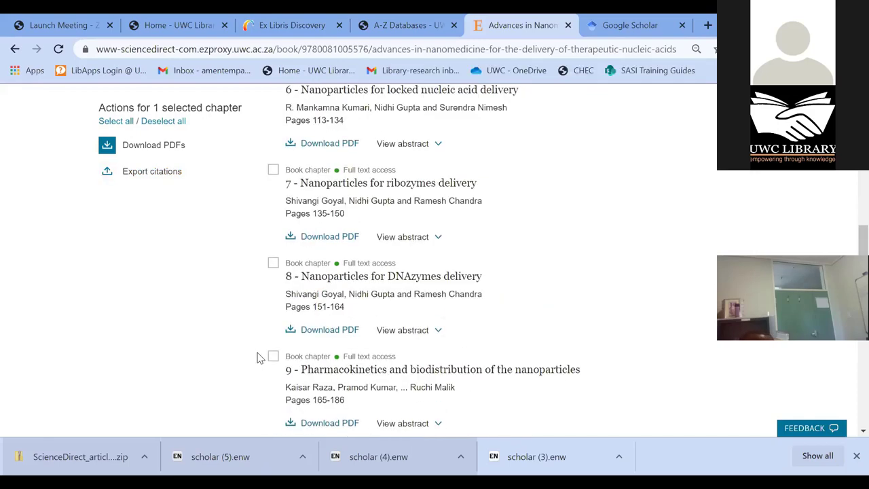
scroll(288, 351, down, 2)
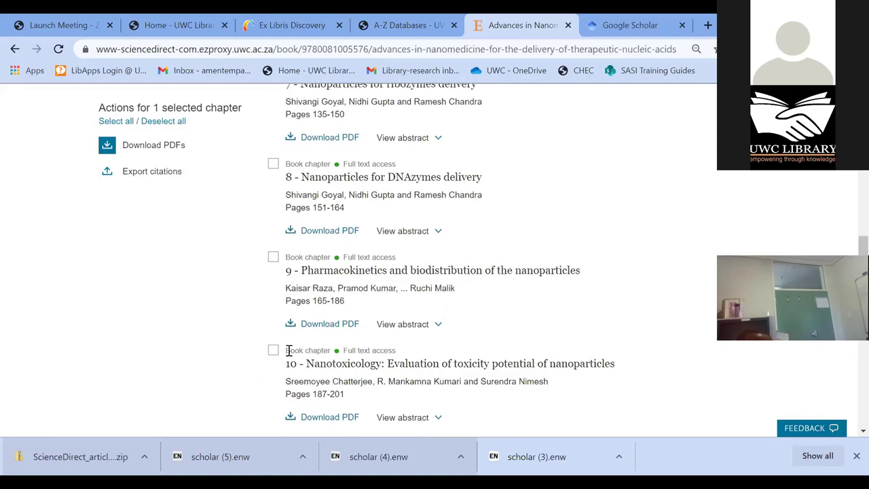
scroll(287, 348, up, 10)
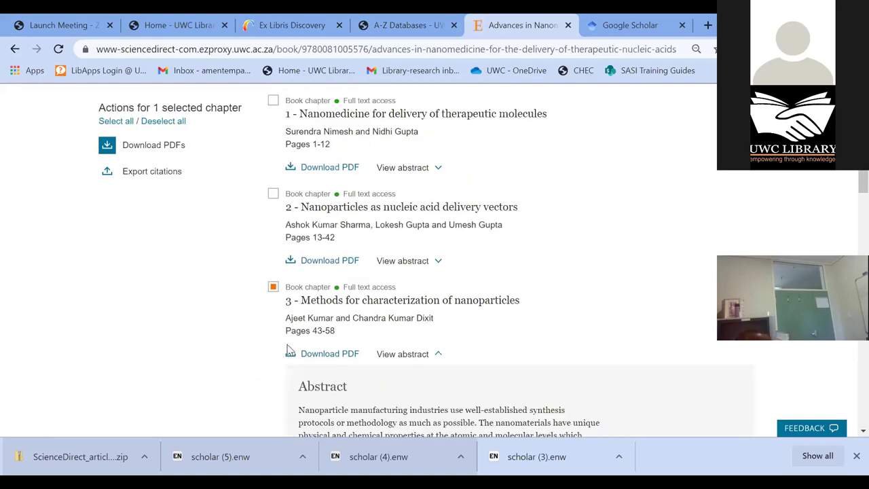
- Return to the books list and filter it to the Arts and Humanities domain, leaving 6 books
click(15, 49)
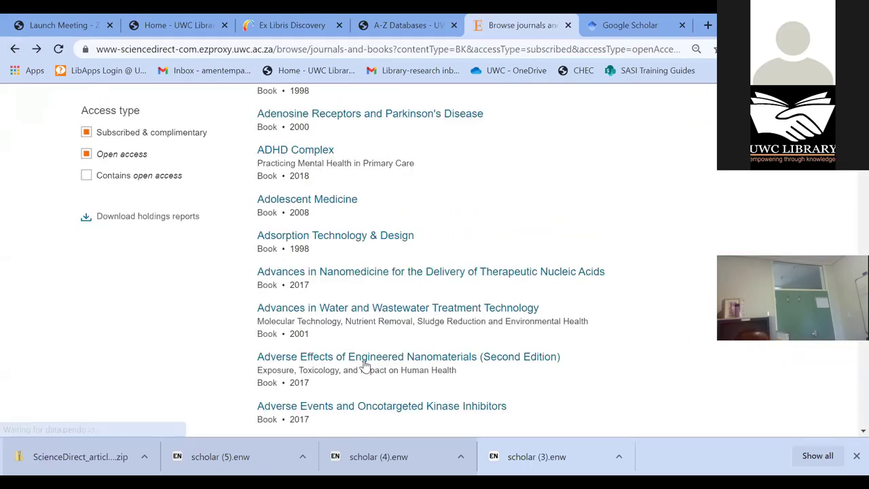
scroll(213, 305, up, 4)
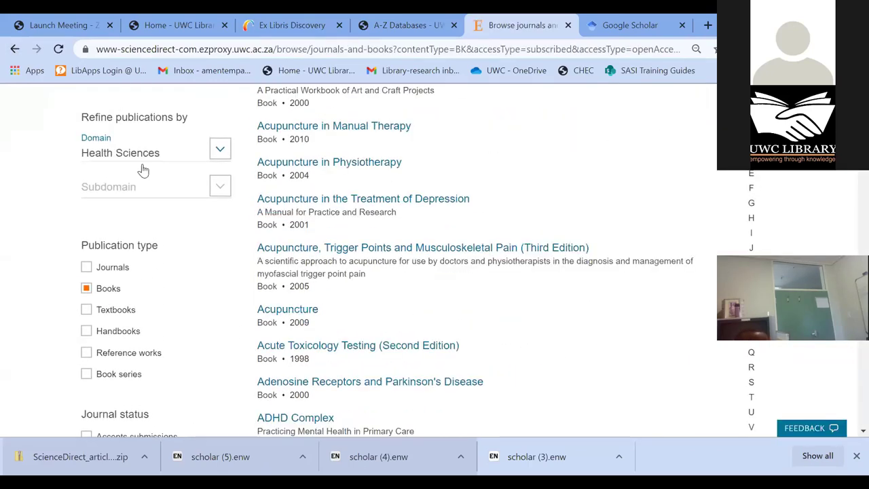
click(219, 151)
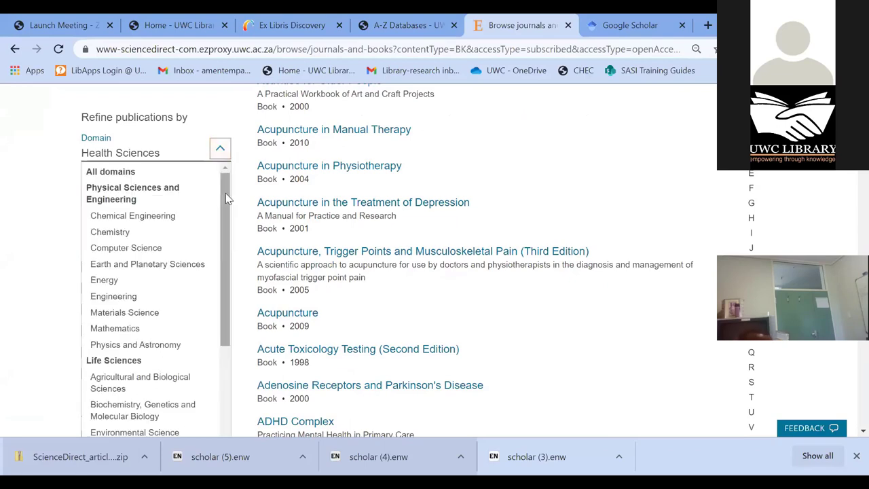
drag(225, 193, 209, 365)
click(163, 388)
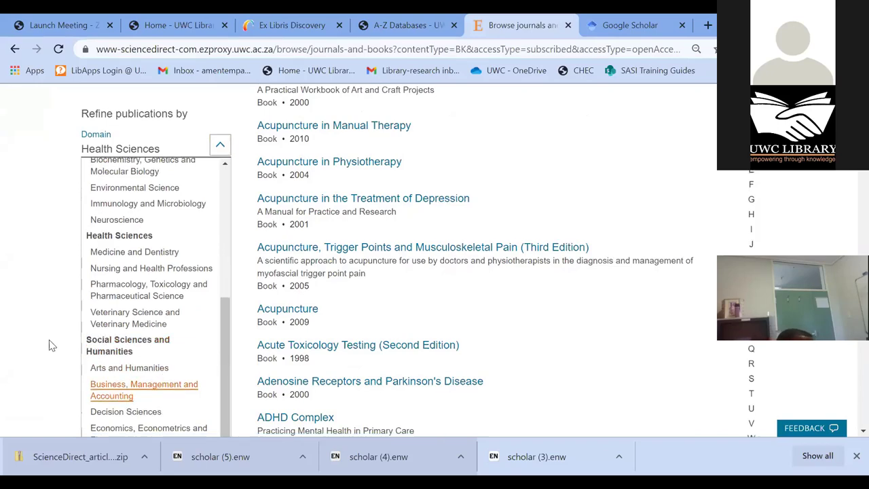
scroll(119, 252, down, 2)
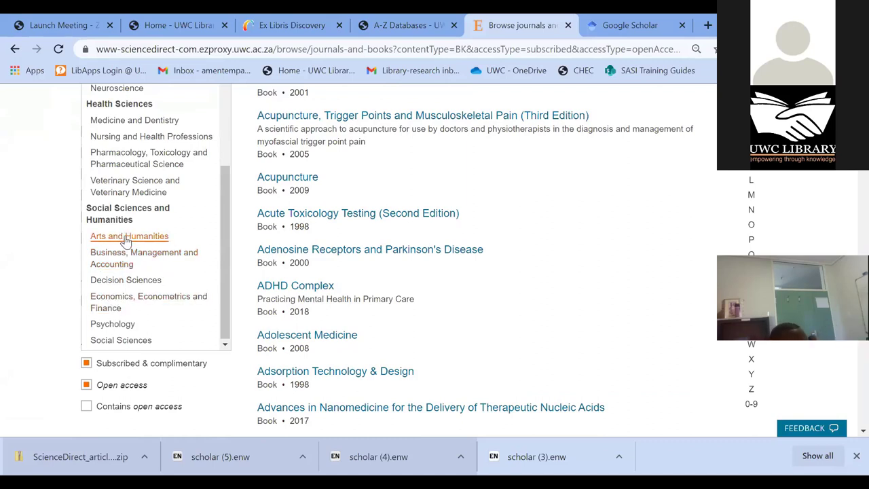
click(126, 237)
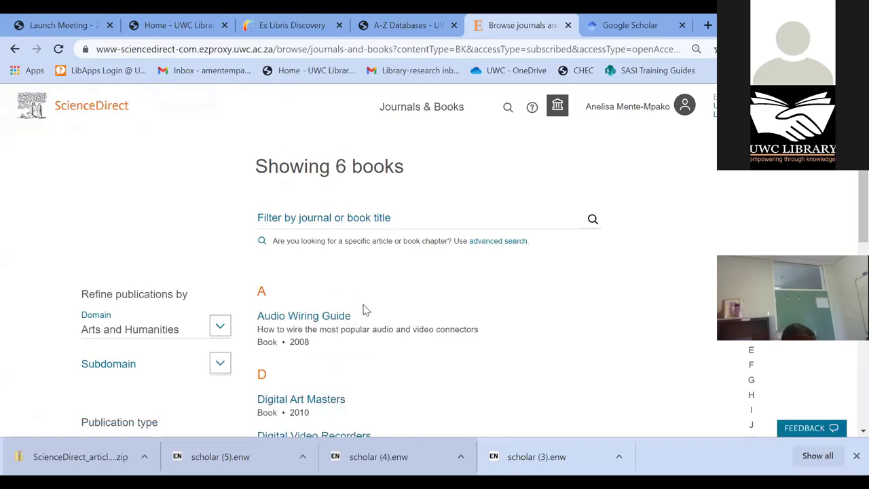
scroll(363, 309, down, 4)
scroll(356, 310, down, 1)
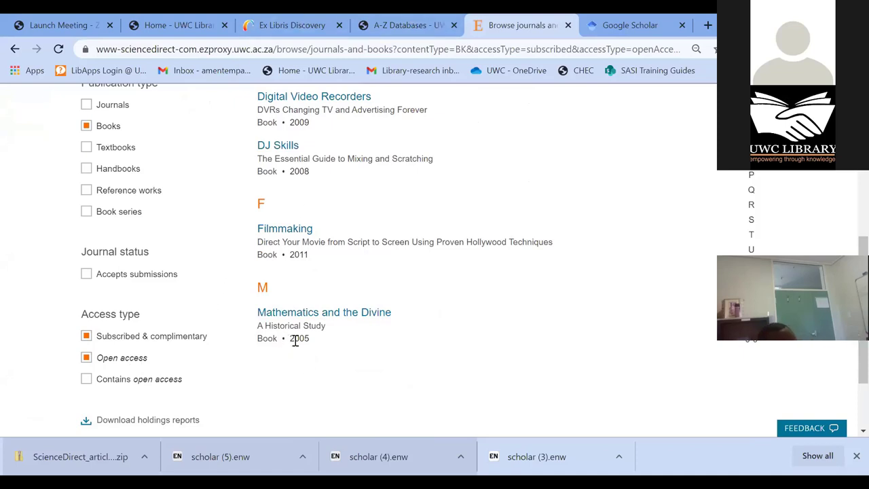
- Open the Filmmaking book and expand Unit 2: Preproduction
click(295, 232)
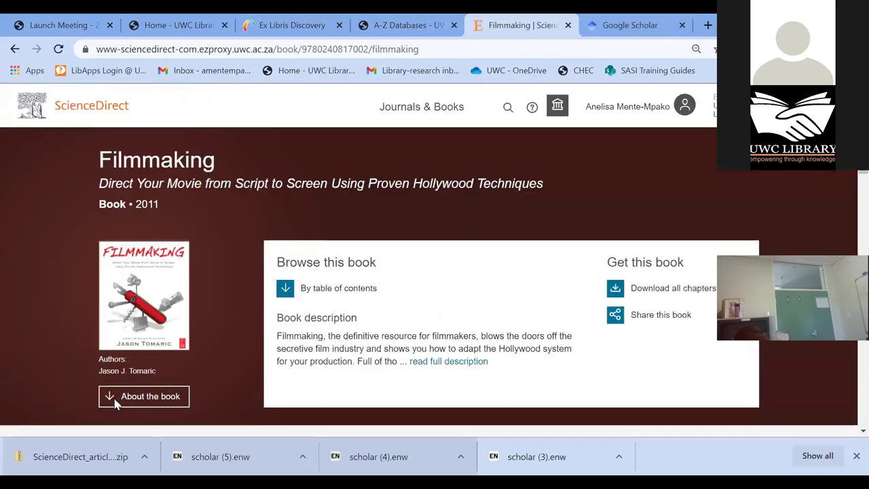
scroll(298, 317, down, 5)
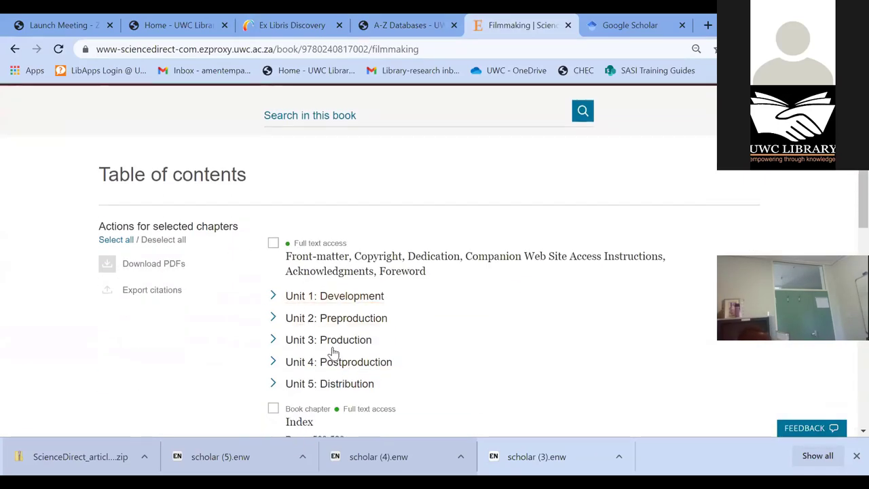
scroll(333, 352, down, 1)
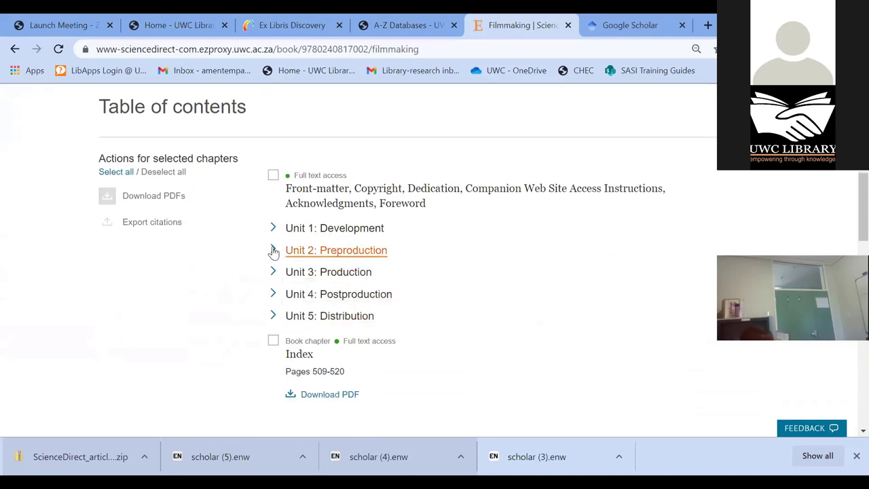
click(273, 250)
scroll(319, 332, down, 2)
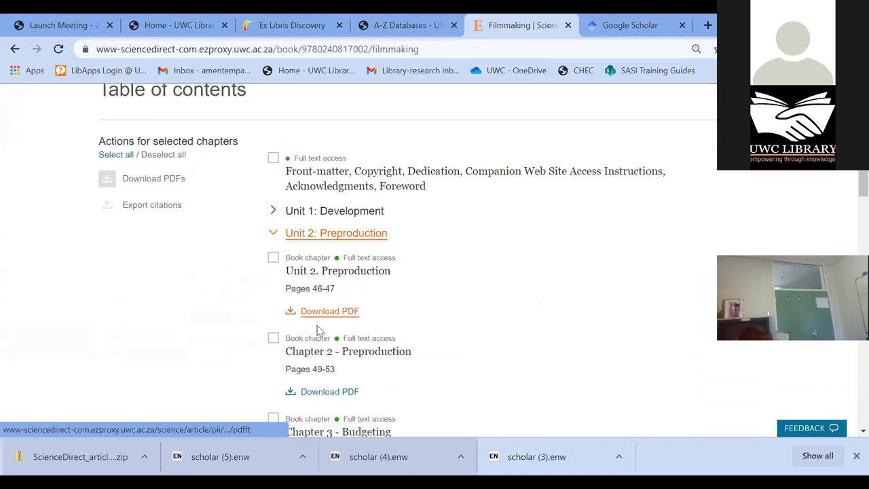
- Open the Chapter 2 - Preproduction PDF, then return to the Filmmaking book page
click(273, 224)
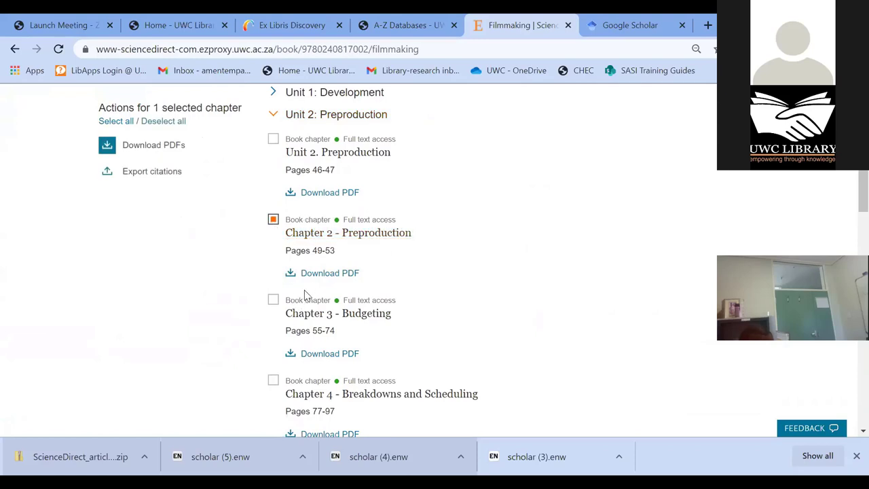
click(324, 274)
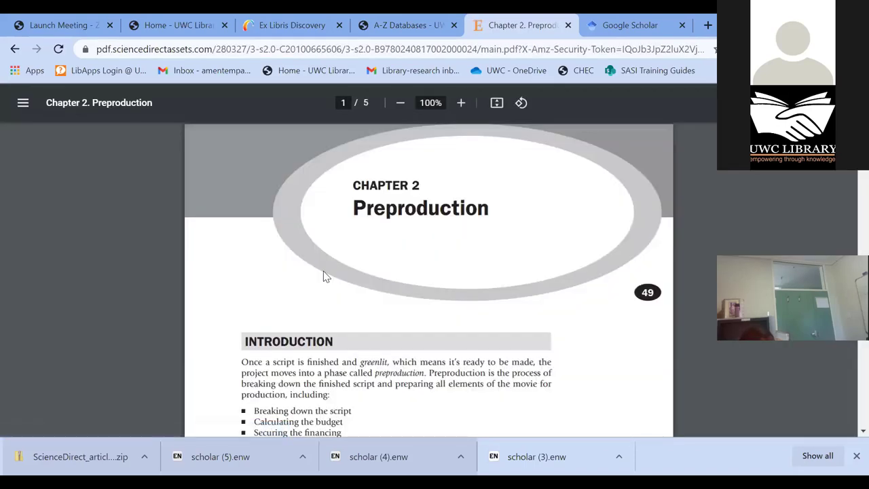
scroll(471, 324, down, 1)
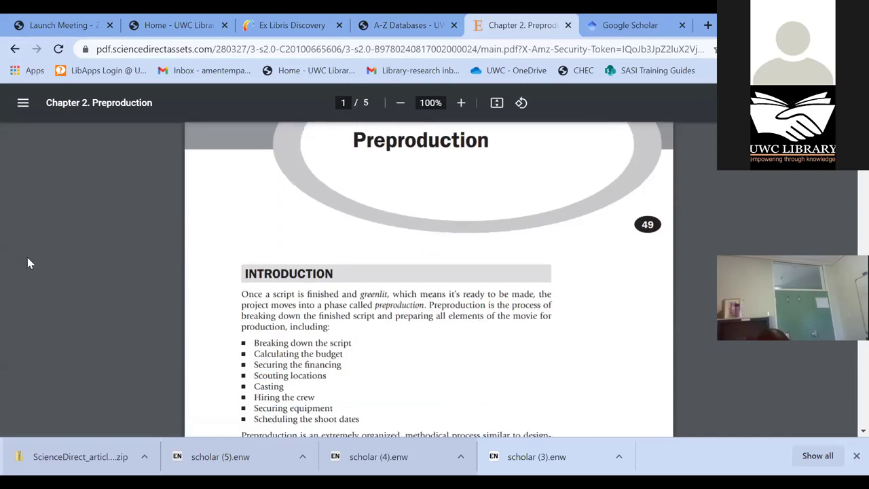
click(15, 52)
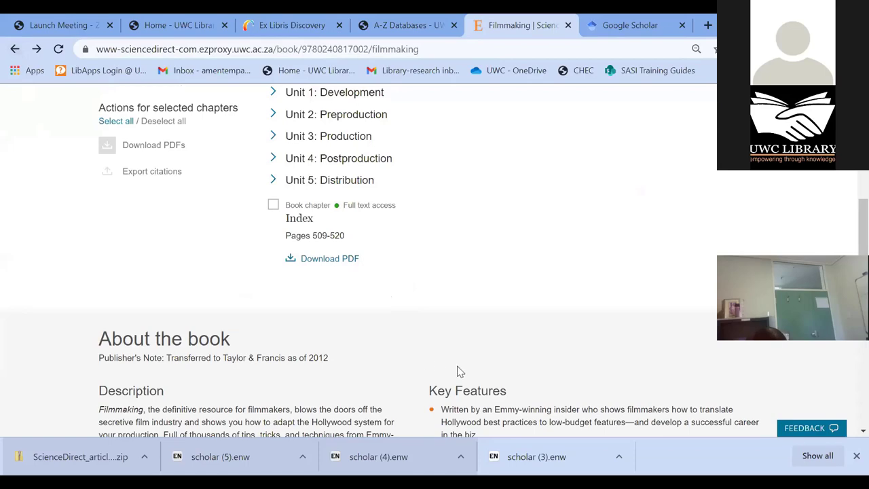
- Expand Unit 3: Production and select Chapter 13 - Cinematography
scroll(452, 332, up, 3)
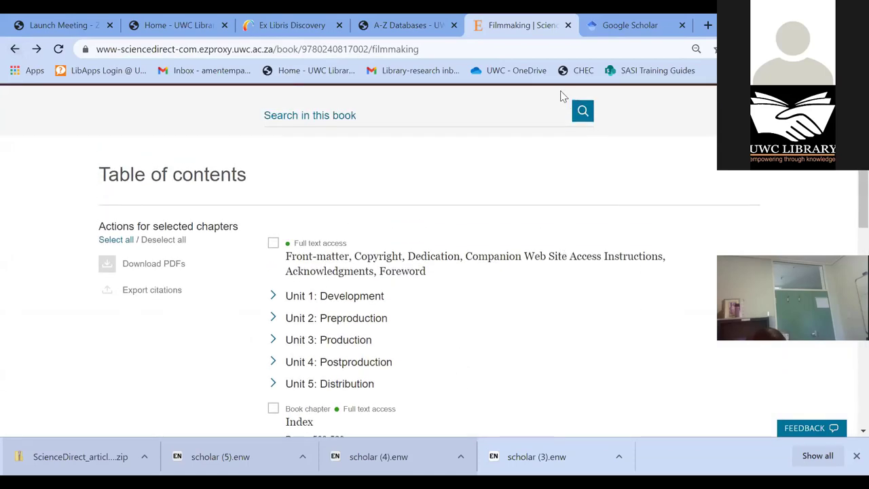
scroll(306, 265, up, 3)
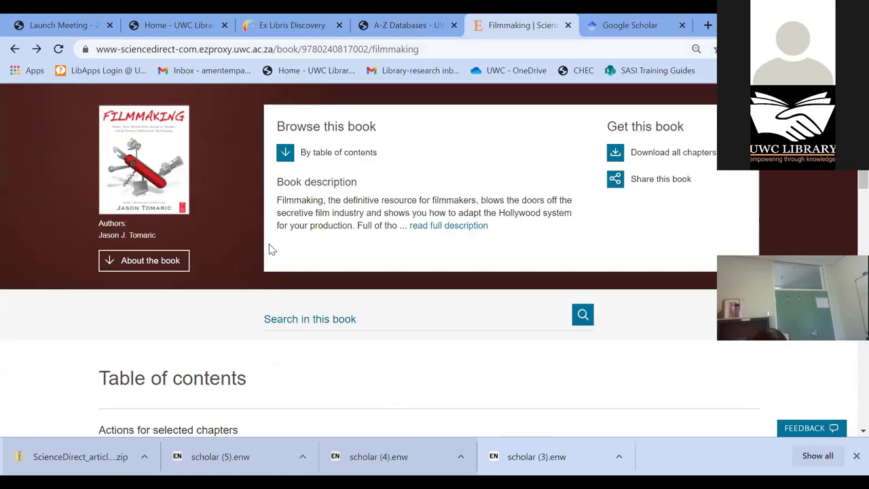
scroll(382, 288, down, 2)
scroll(383, 289, down, 1)
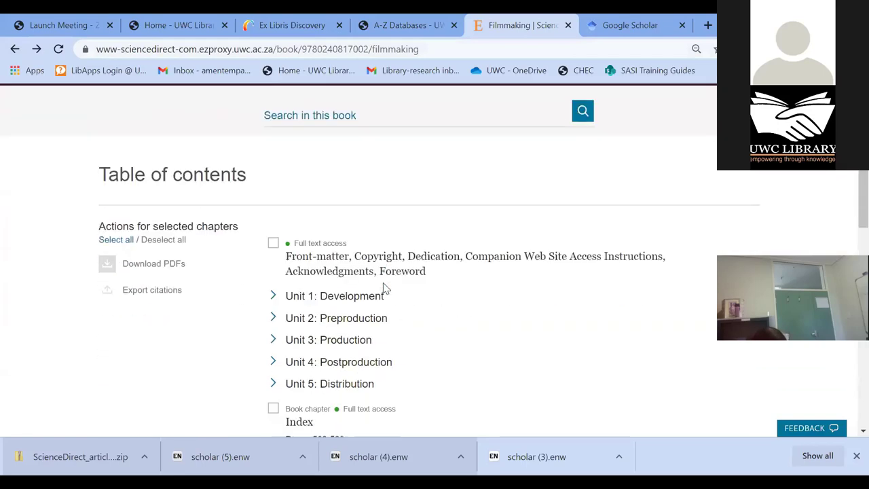
scroll(384, 288, down, 2)
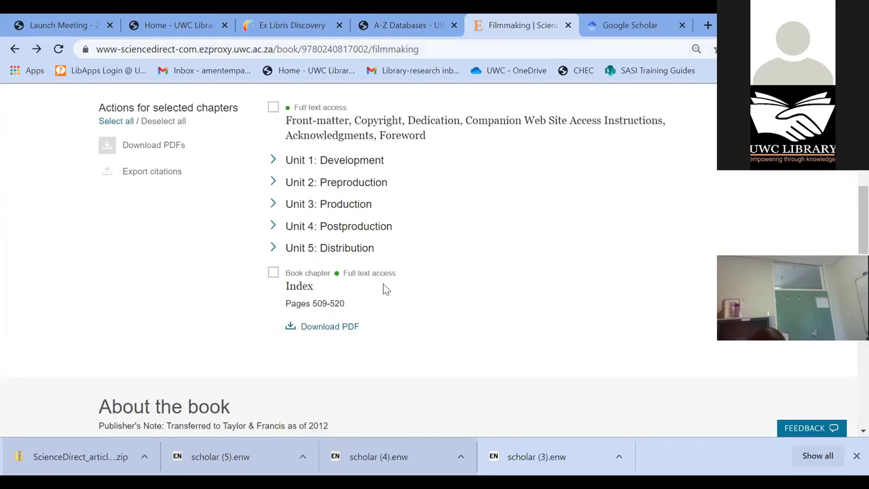
click(276, 205)
scroll(285, 351, down, 1)
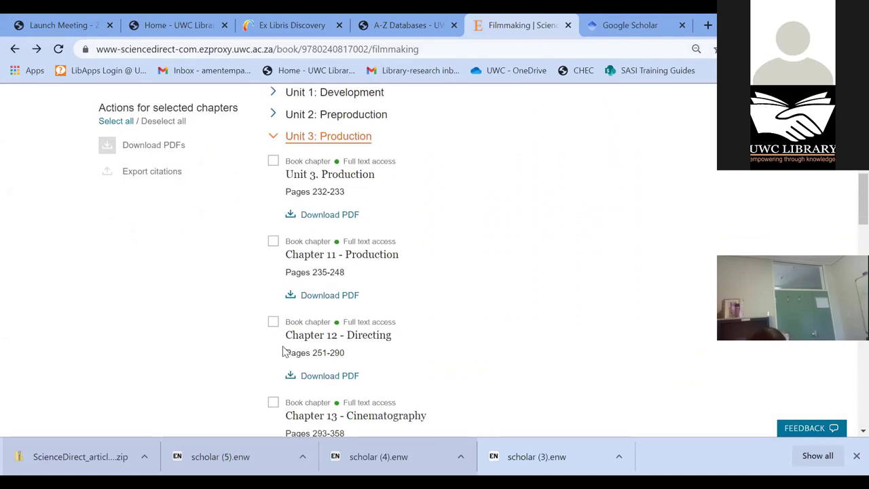
scroll(280, 356, down, 1)
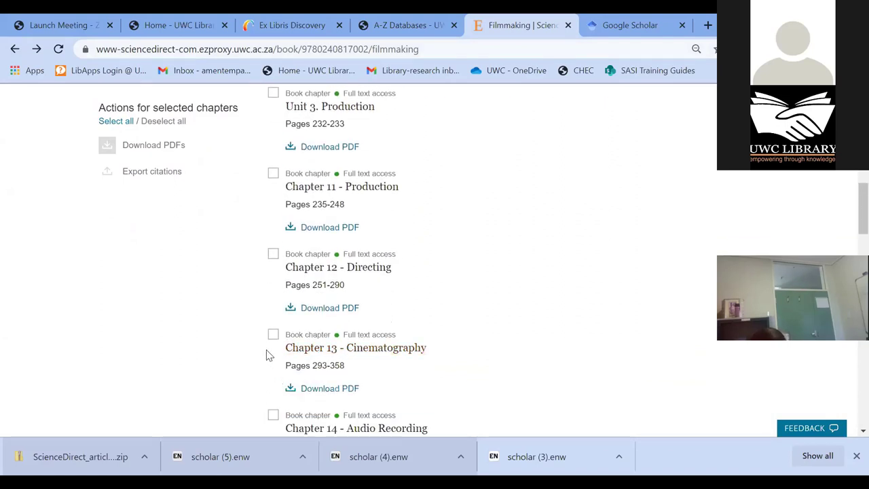
click(273, 334)
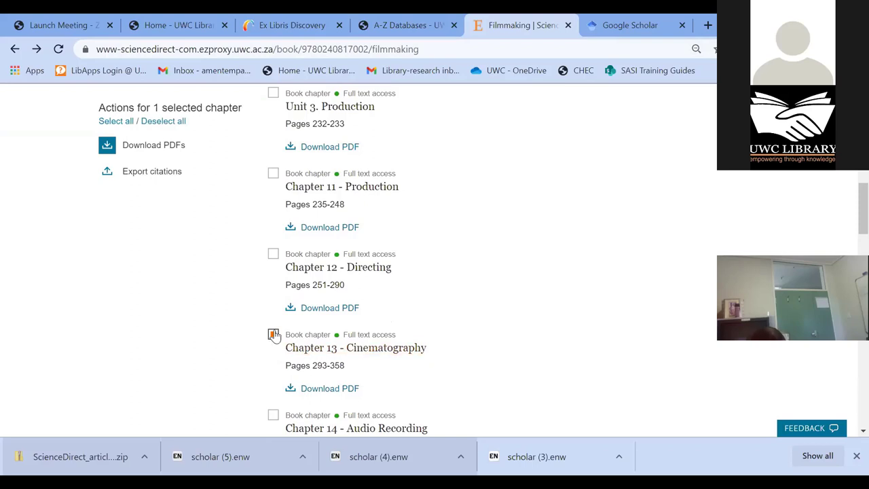
- Review the chapter's citation export options, close them, and return to the Arts and Humanities book list
click(176, 173)
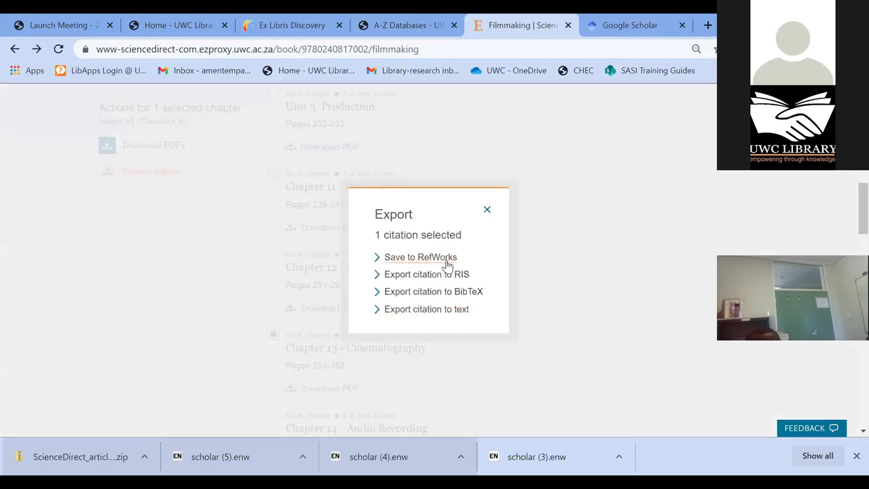
click(486, 211)
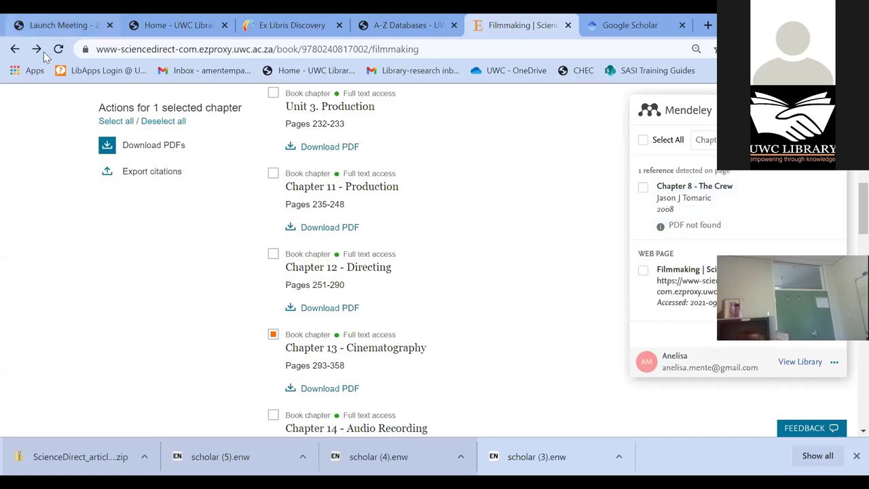
click(15, 49)
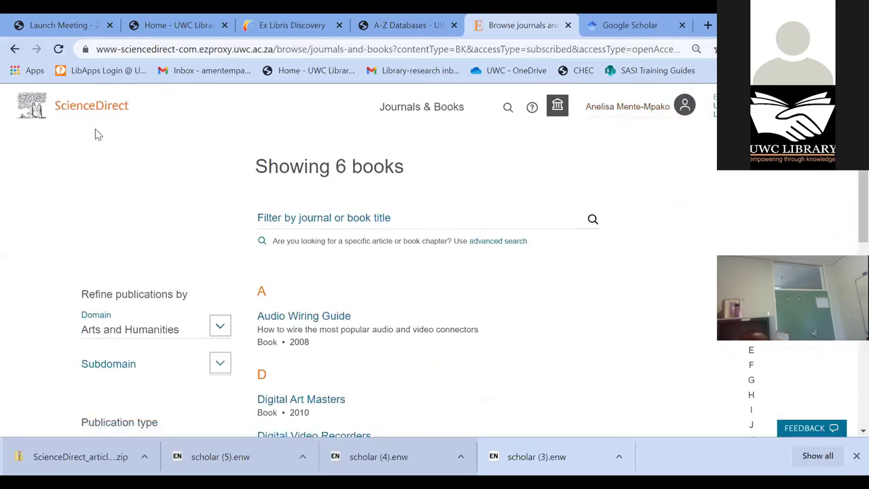
- Open Advanced Search and enter 'covid-19 AND vaccine AND manufacturing' as the article terms
click(98, 108)
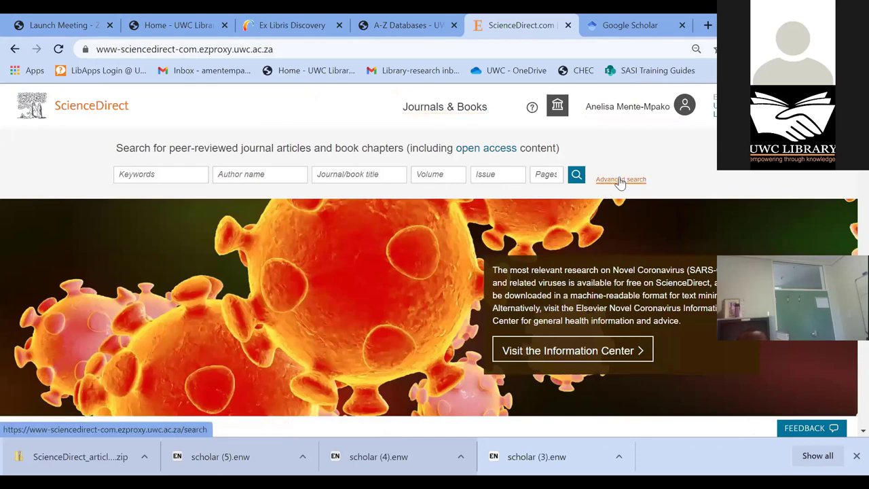
click(619, 181)
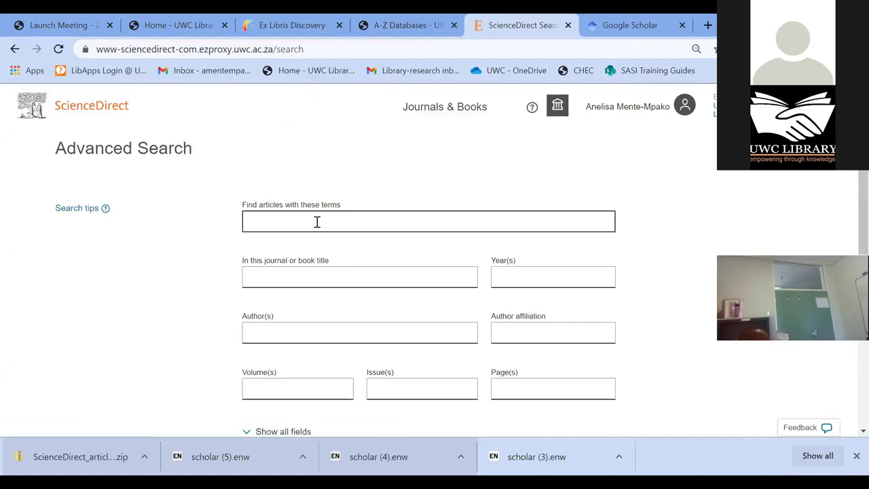
click(317, 222)
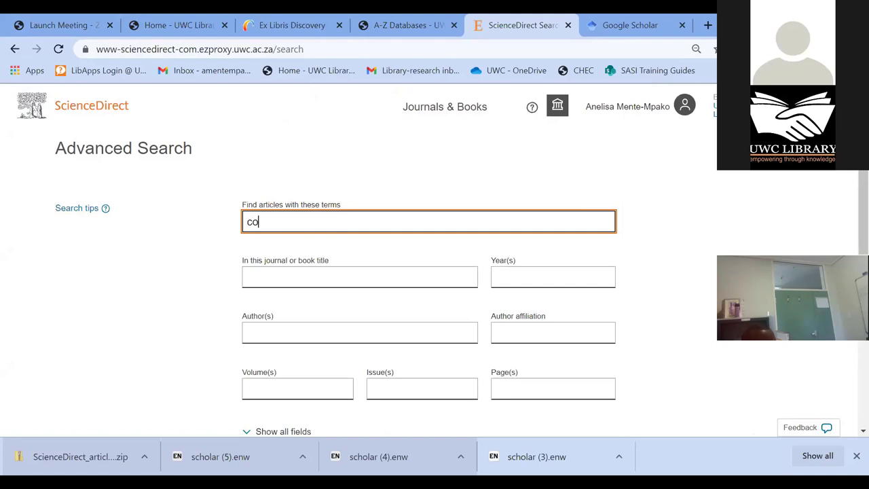
text(vid)
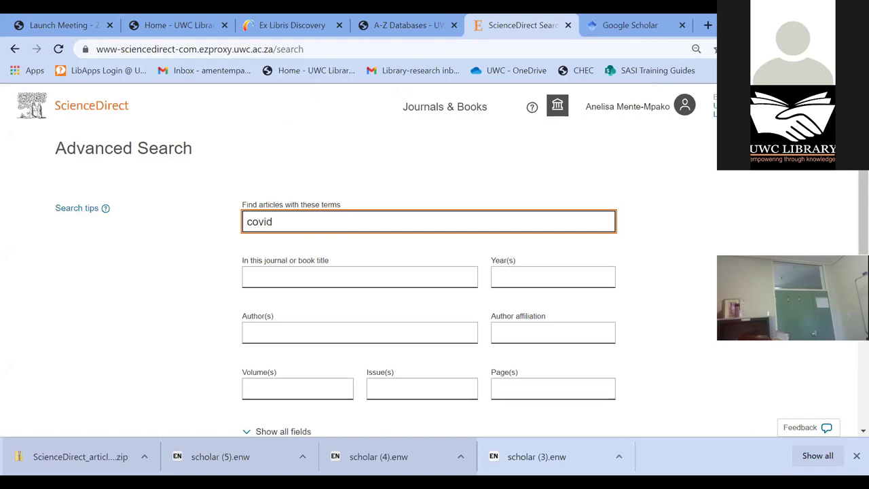
text(-19 )
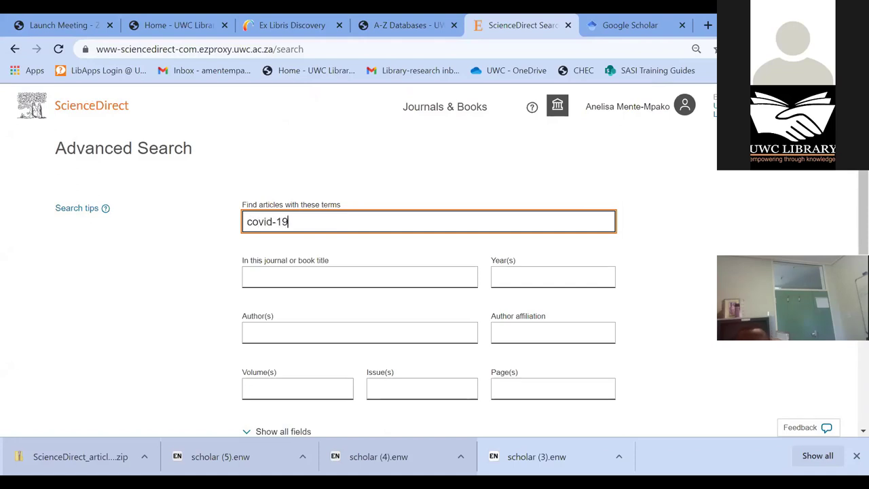
text(AND)
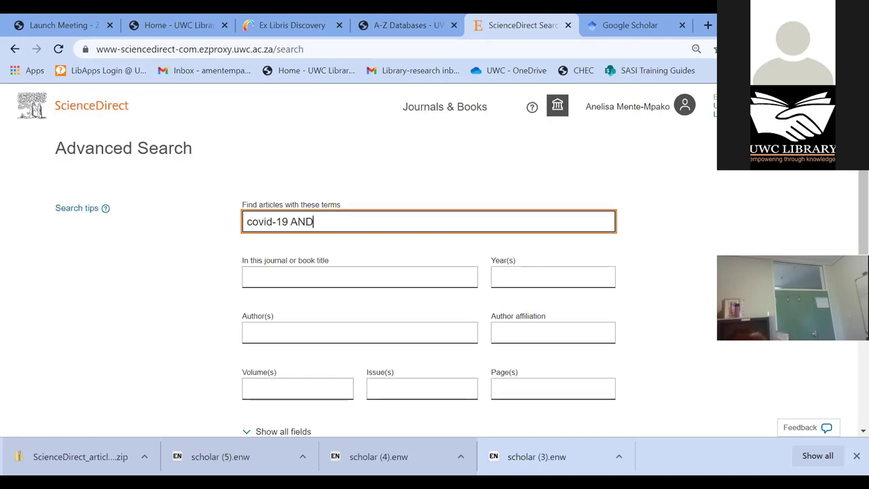
text(vaccine)
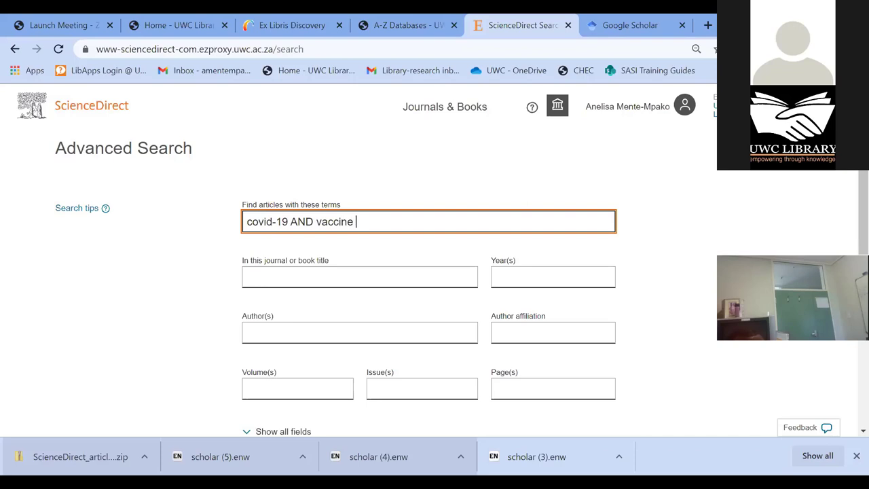
text(AND ma)
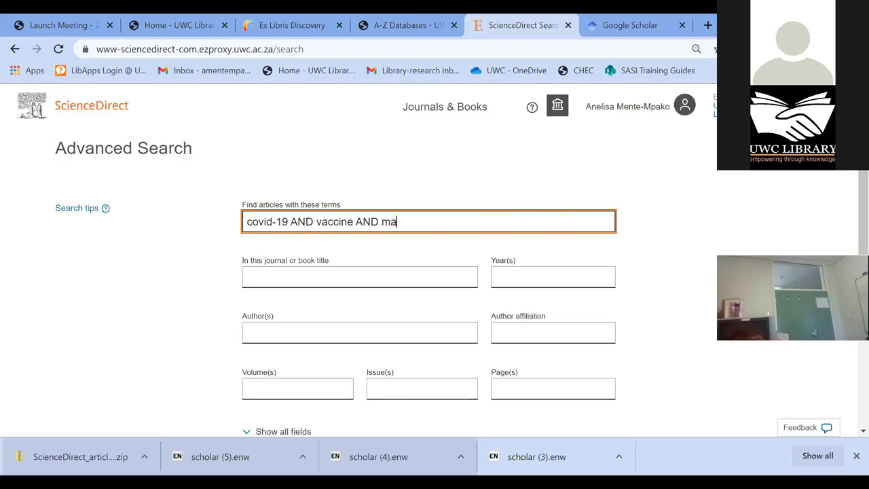
text(nufacturing)
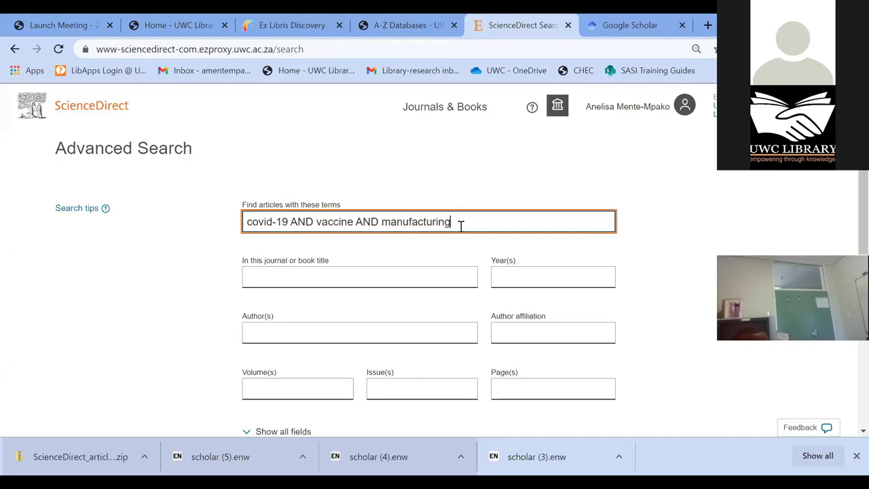
scroll(462, 223, down, 1)
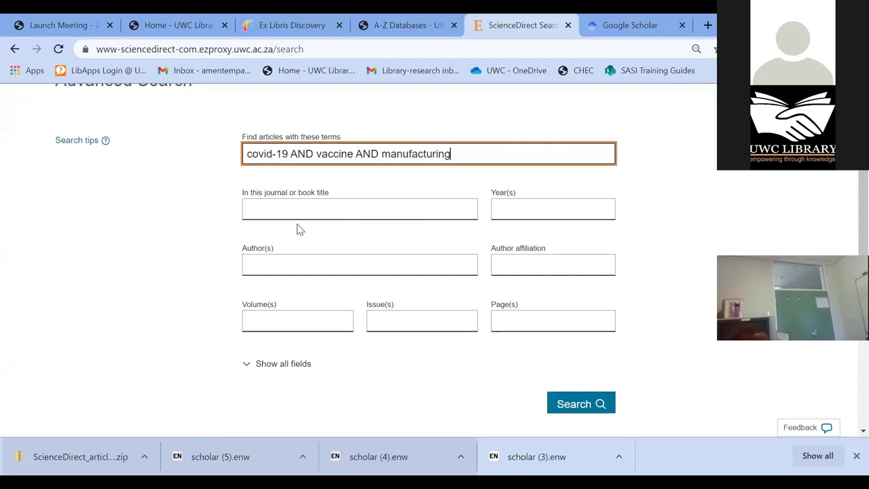
- Run the covid-19 AND vaccine AND manufacturing advanced search, returning 1,919 results
click(258, 212)
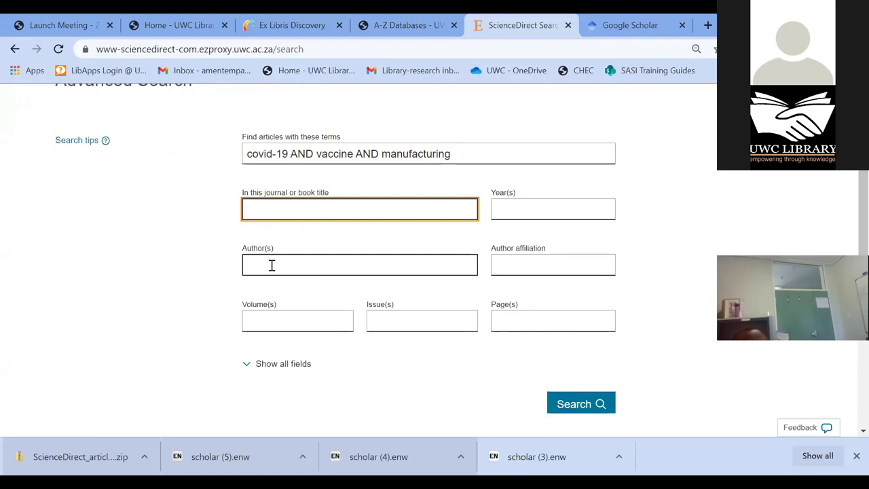
click(271, 265)
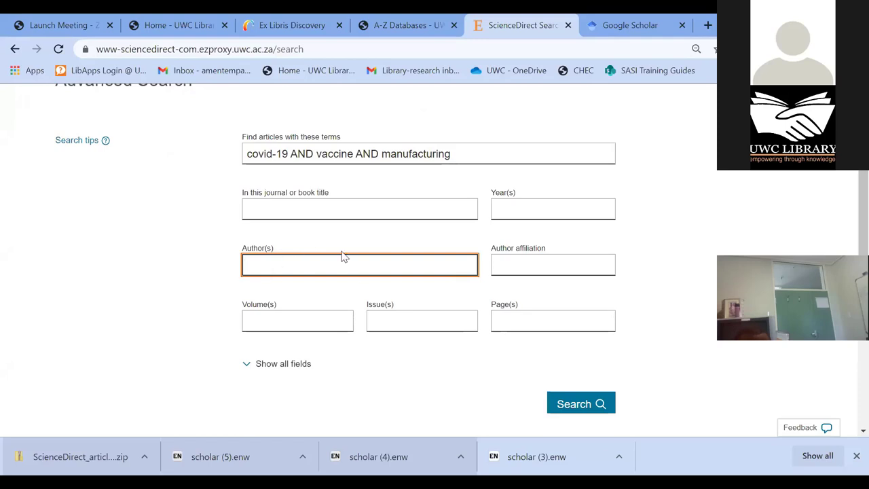
click(577, 410)
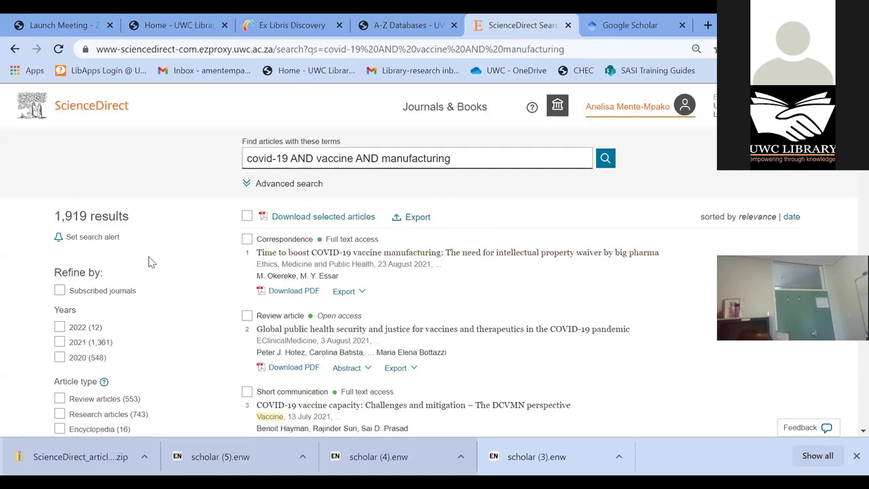
scroll(83, 232, down, 1)
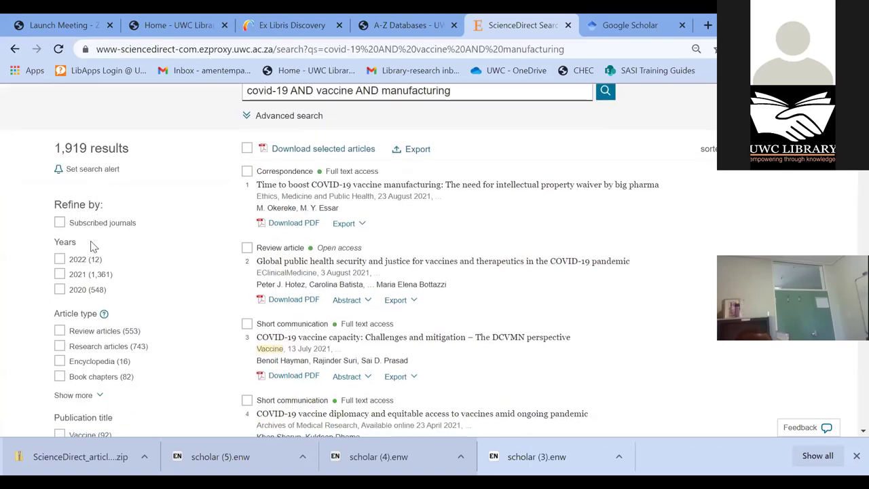
scroll(95, 242, down, 1)
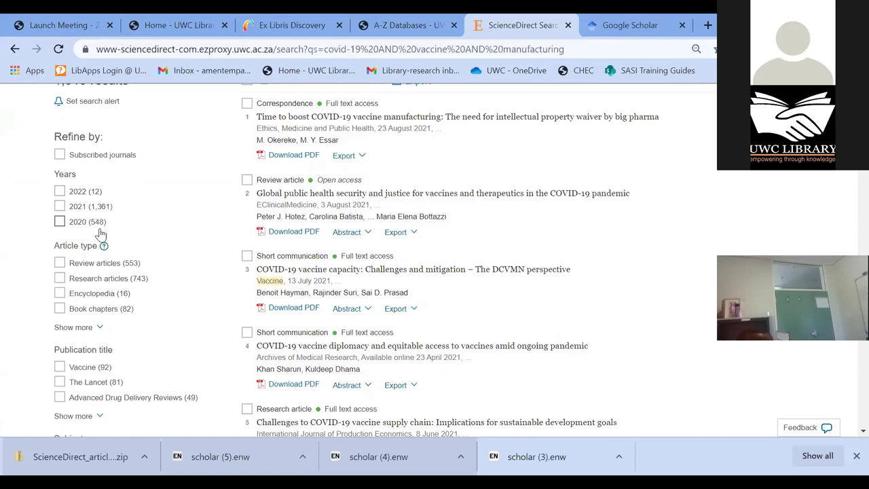
scroll(101, 234, down, 2)
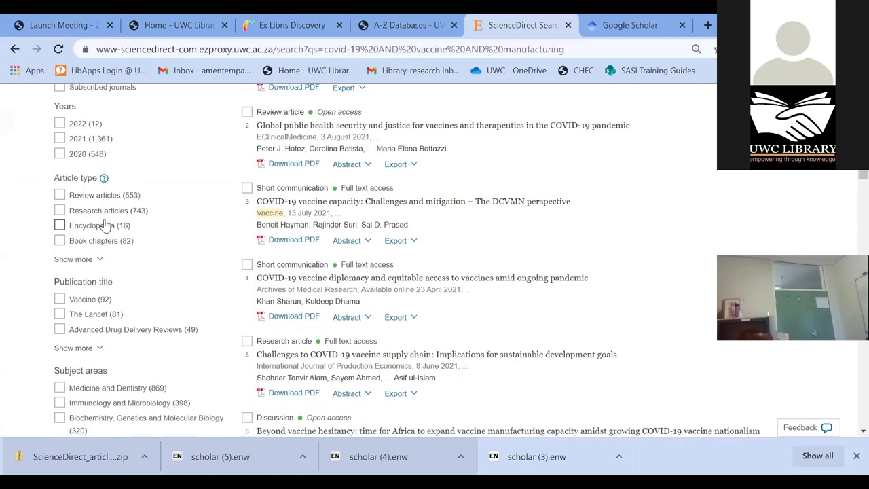
scroll(135, 272, down, 4)
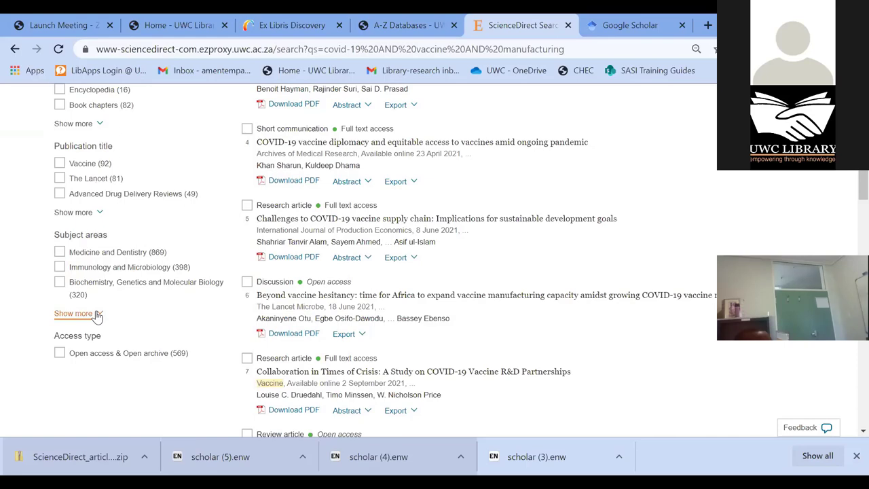
scroll(315, 356, up, 1)
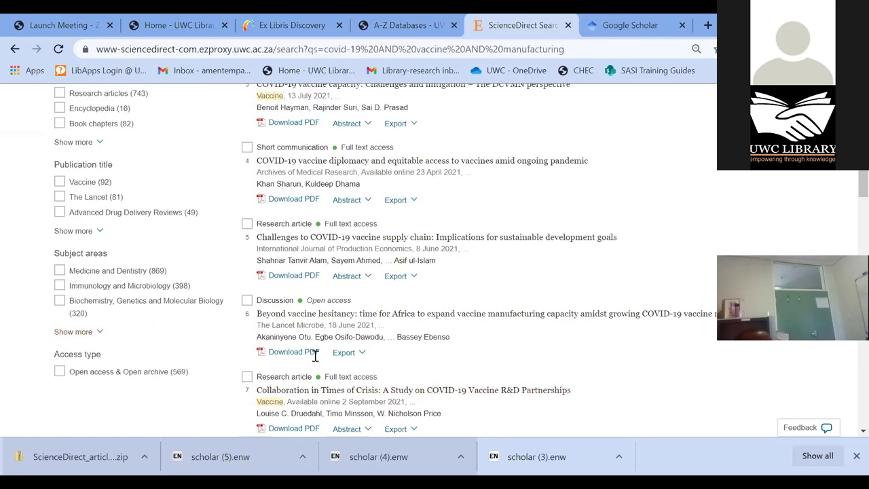
scroll(316, 360, up, 5)
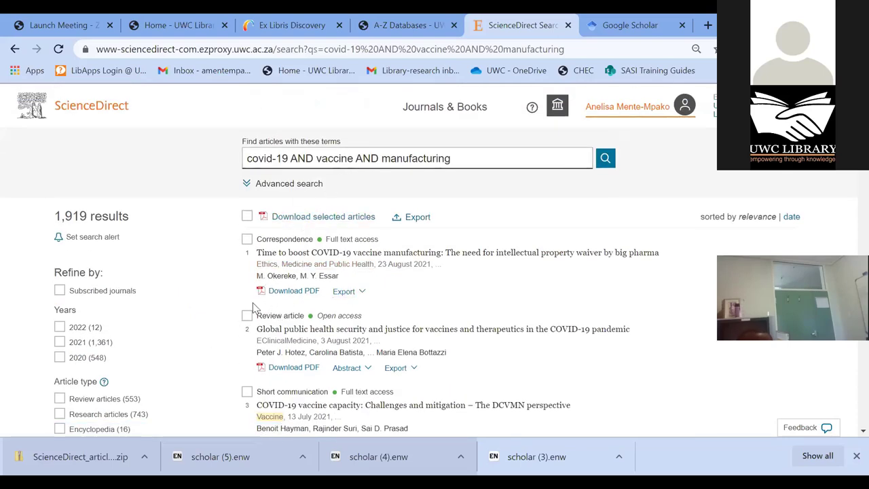
- Select the first result, 'Time to boost COVID-19 vaccine manufacturing', and show its citation export options
click(246, 240)
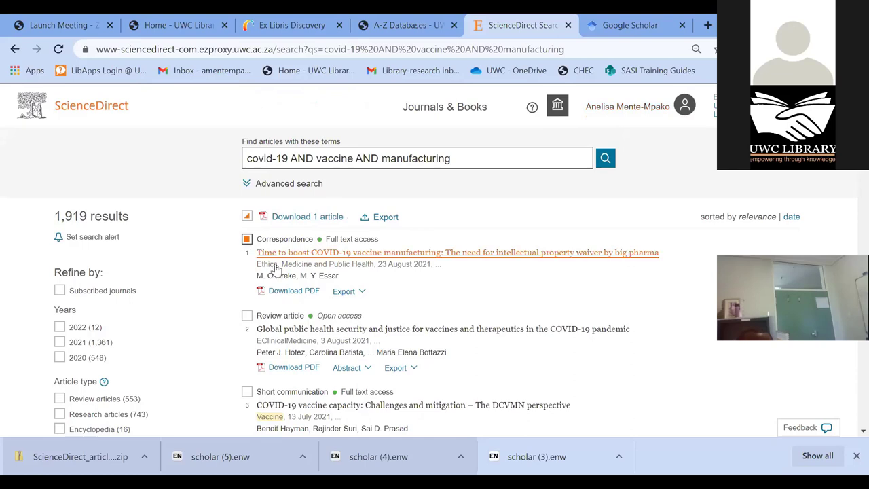
click(361, 298)
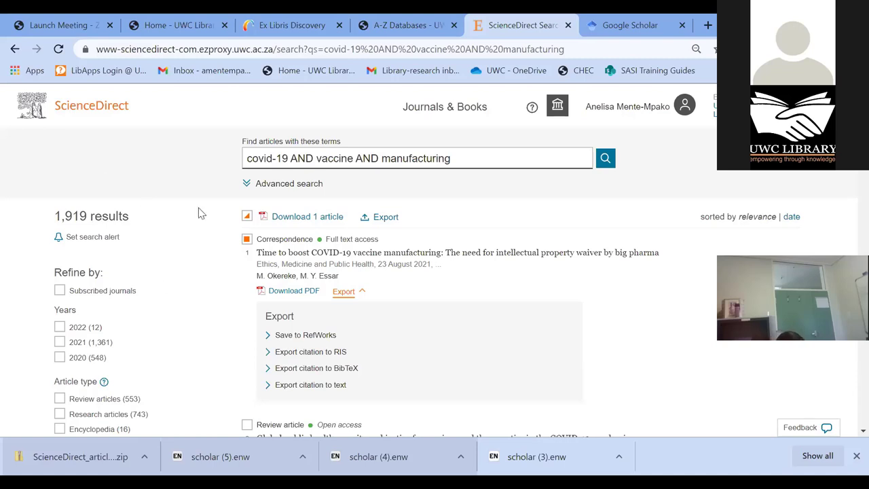
scroll(761, 354, down, 2)
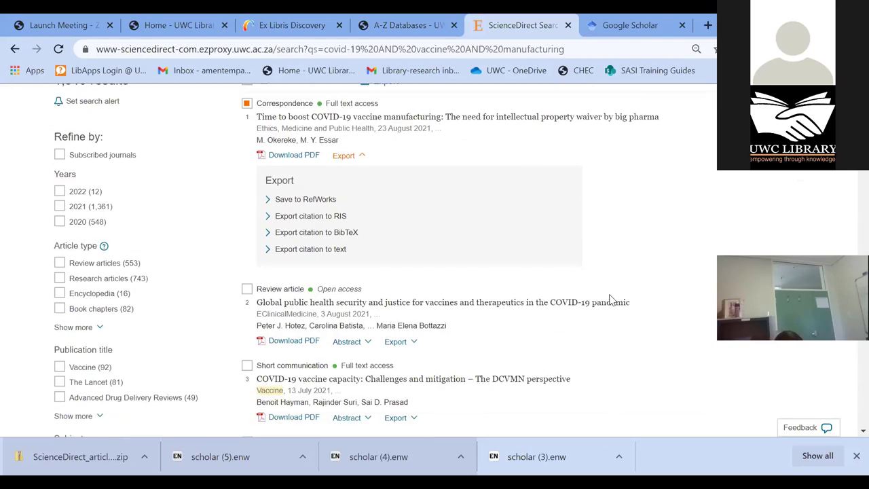
scroll(677, 291, up, 2)
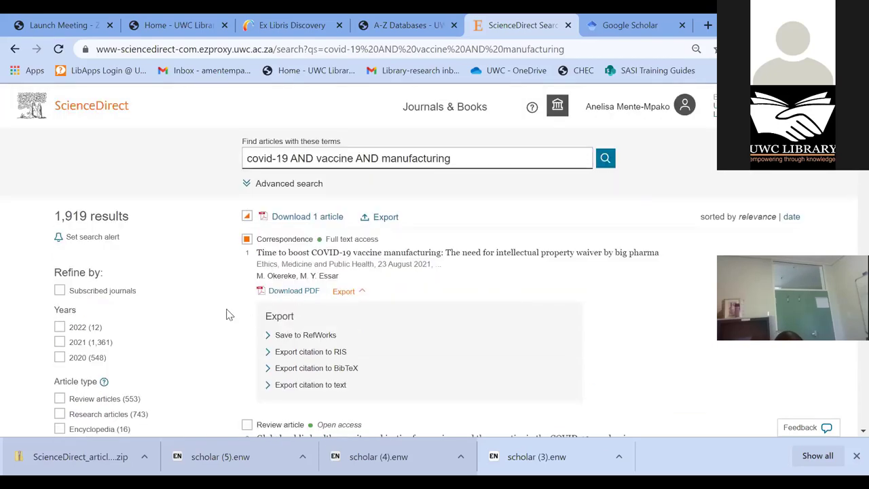
scroll(281, 314, down, 1)
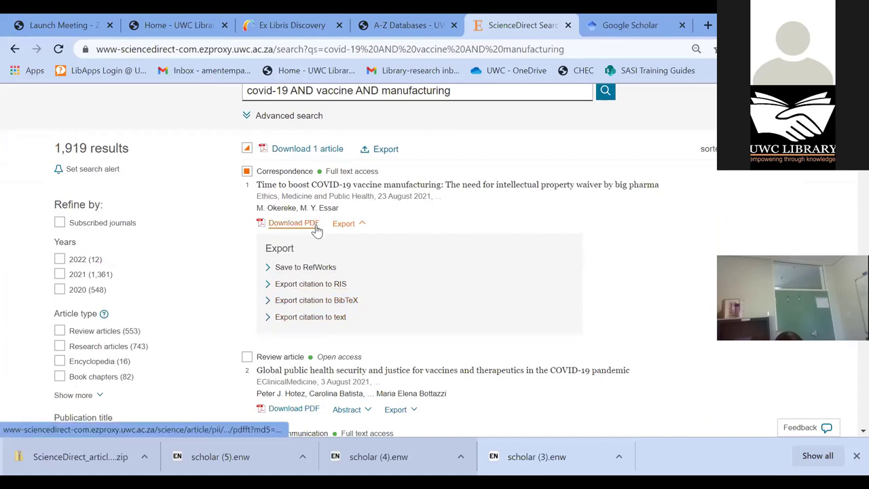
scroll(319, 238, down, 1)
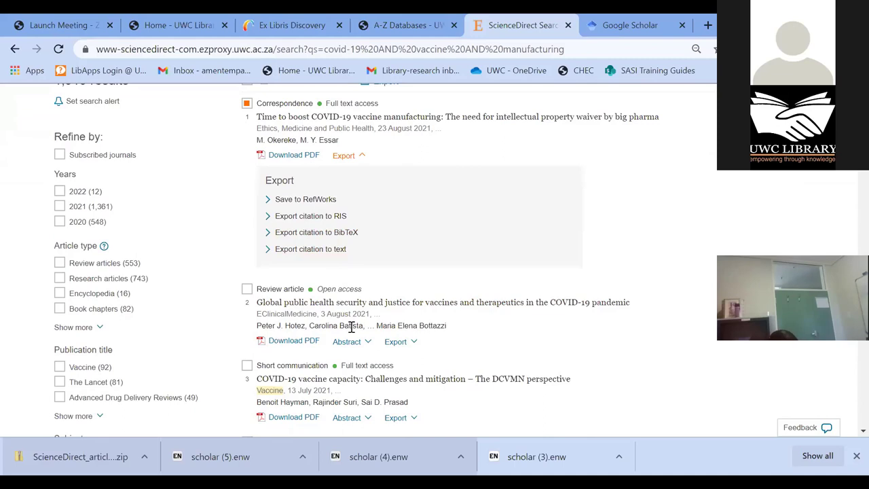
scroll(351, 326, down, 1)
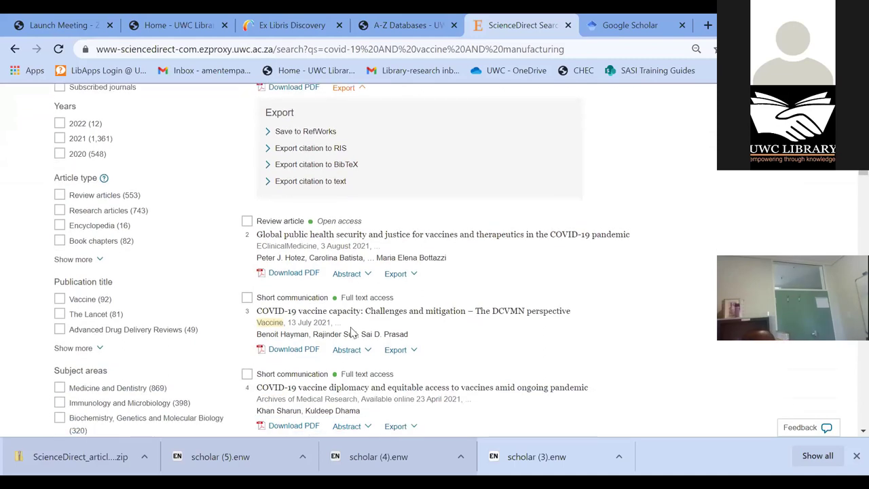
scroll(354, 334, up, 1)
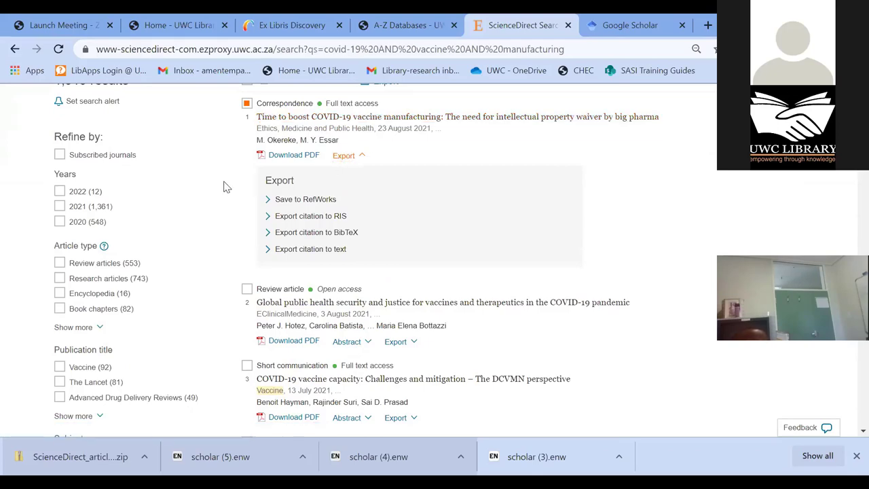
scroll(310, 217, down, 1)
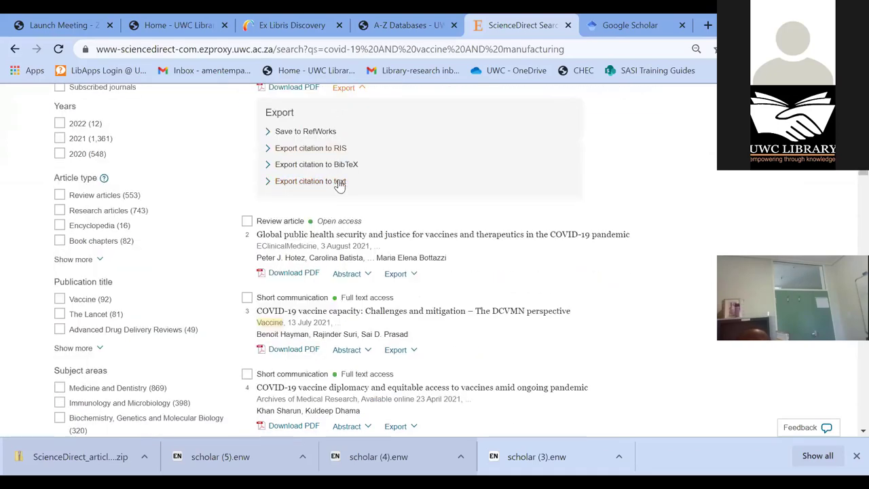
click(366, 274)
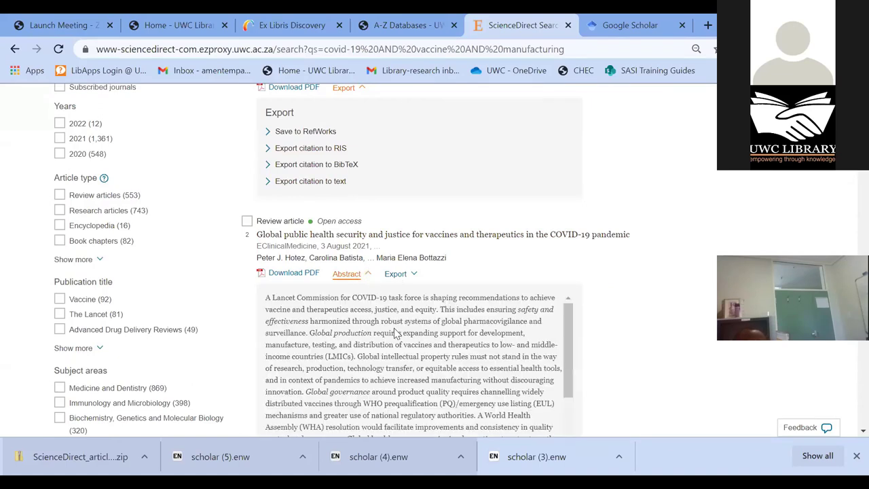
scroll(397, 333, down, 1)
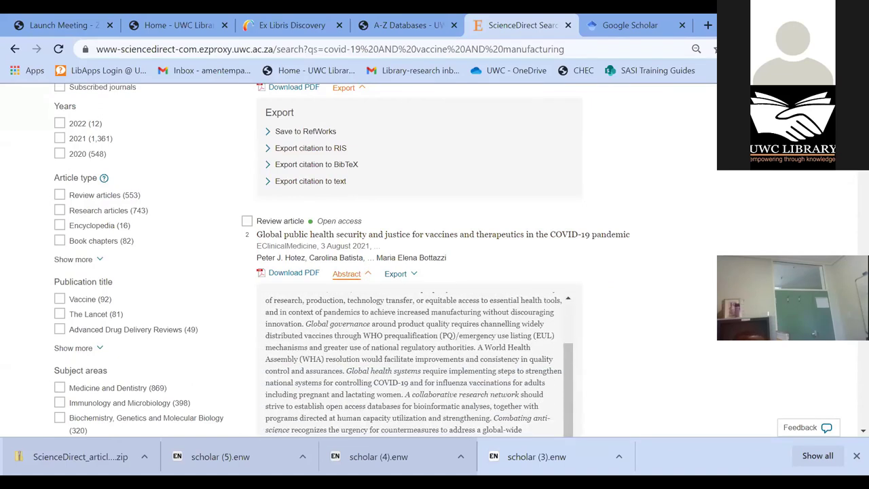
scroll(435, 271, down, 1)
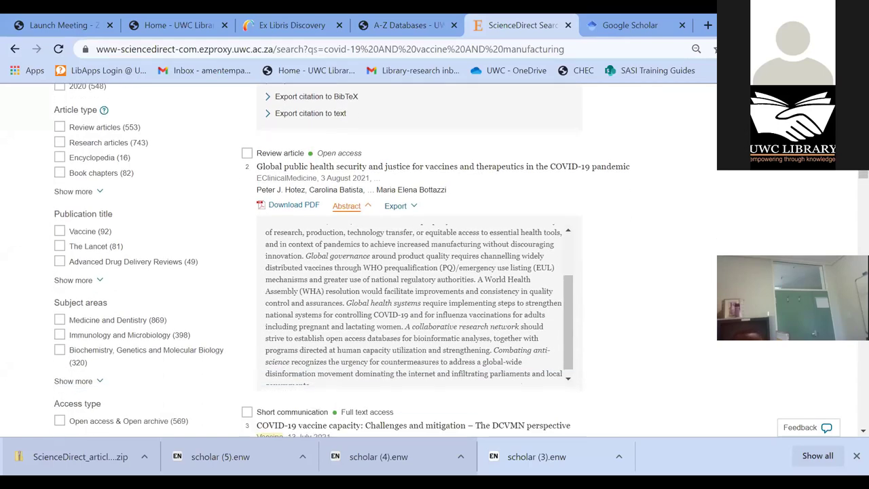
scroll(607, 312, down, 1)
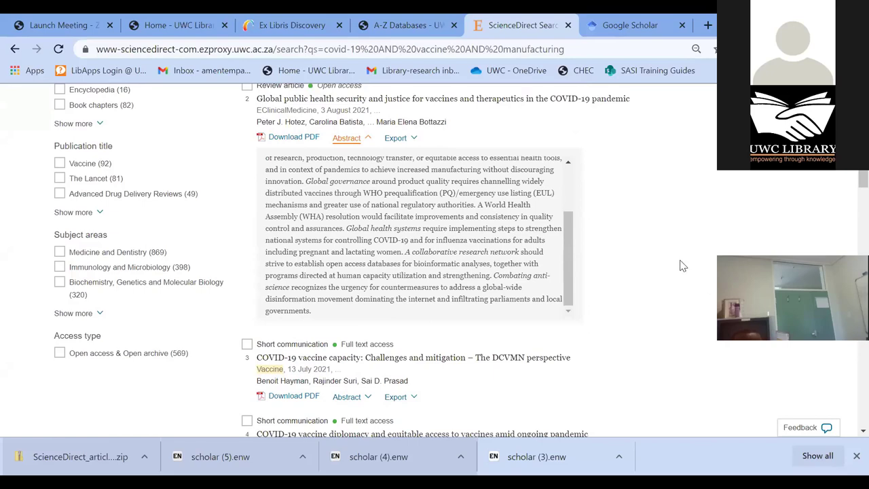
scroll(679, 265, down, 2)
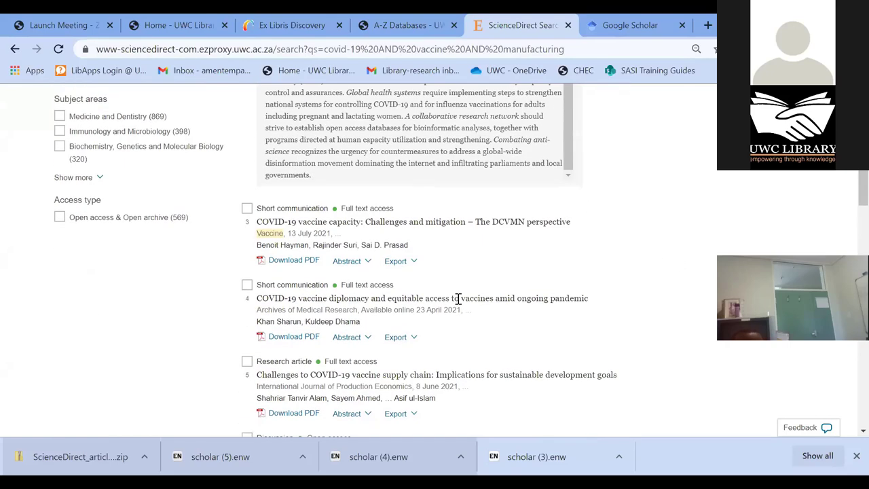
click(350, 262)
scroll(479, 319, down, 2)
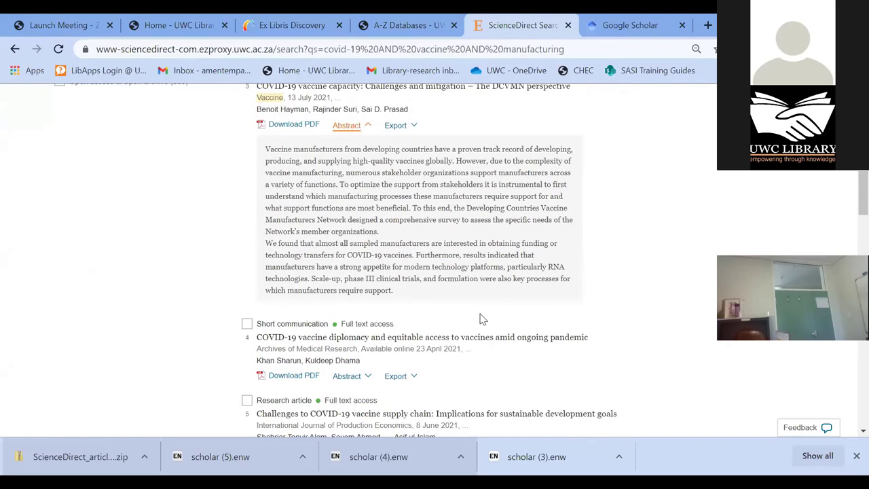
scroll(459, 314, up, 1)
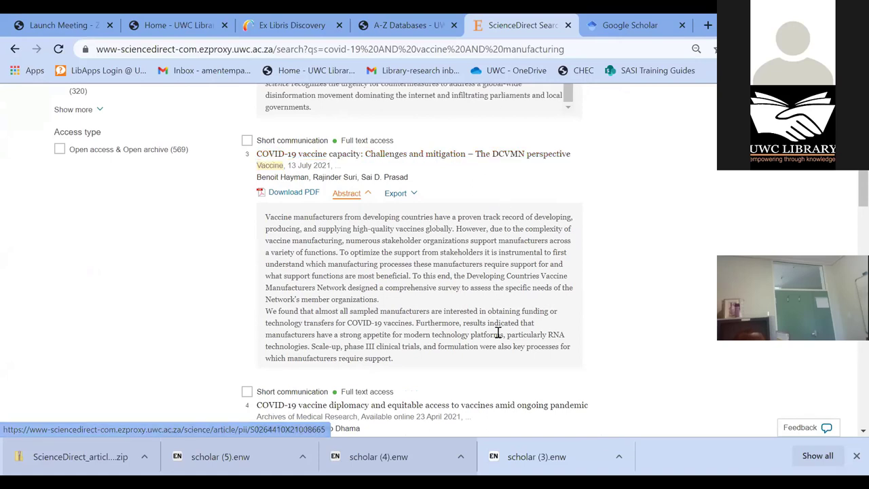
drag(429, 311, 378, 307)
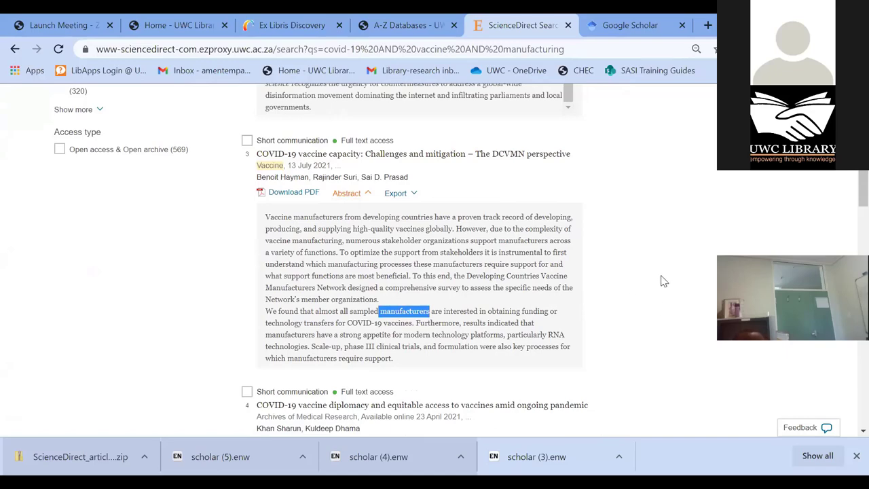
scroll(661, 281, up, 2)
scroll(661, 281, up, 5)
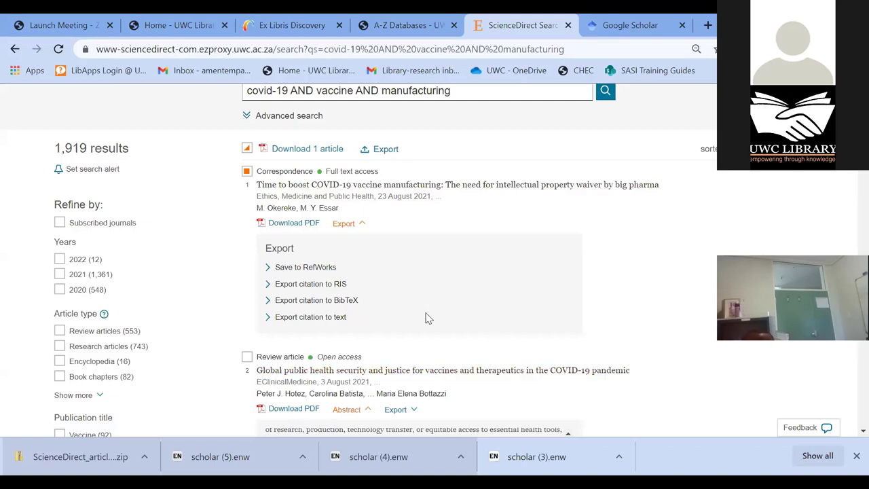
- Open the first result's 3-page PDF in a new tab, then return to the results tab
scroll(643, 320, up, 1)
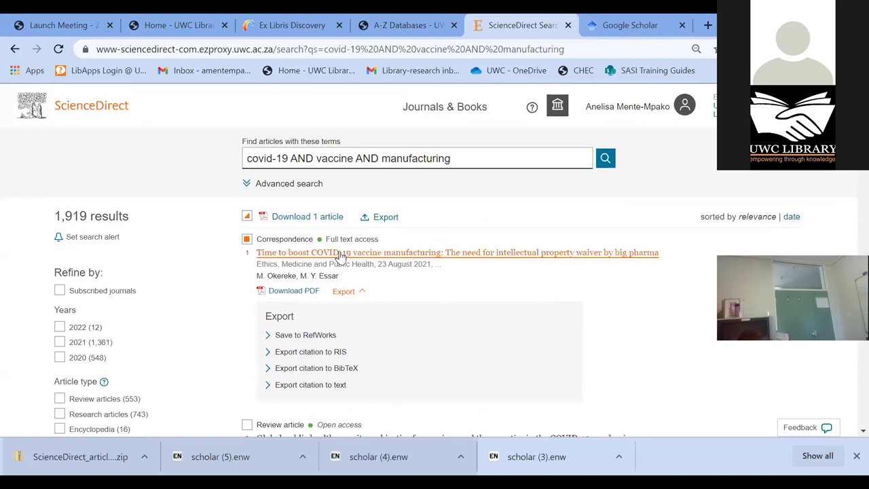
click(294, 292)
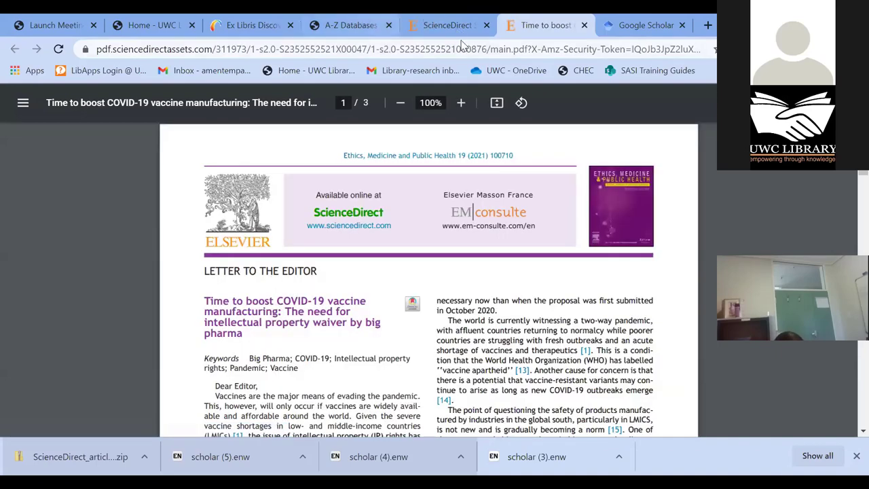
click(443, 25)
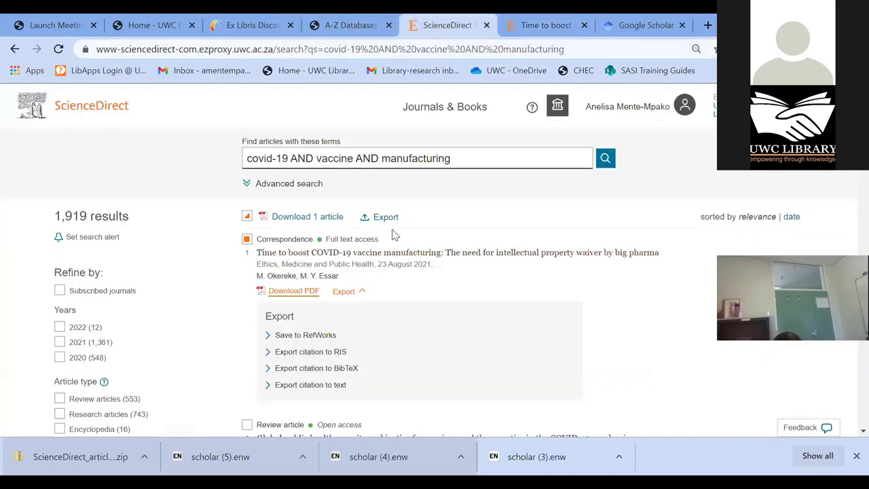
scroll(214, 283, down, 2)
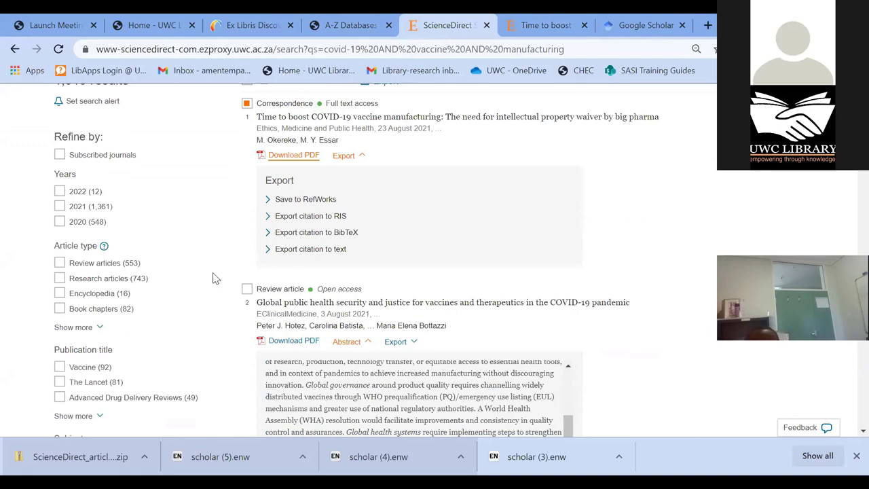
- Append AND "SOUTH AFRICA" to the vaccine manufacturing query and rerun it, cutting 1,919 results to 275
scroll(374, 237, up, 2)
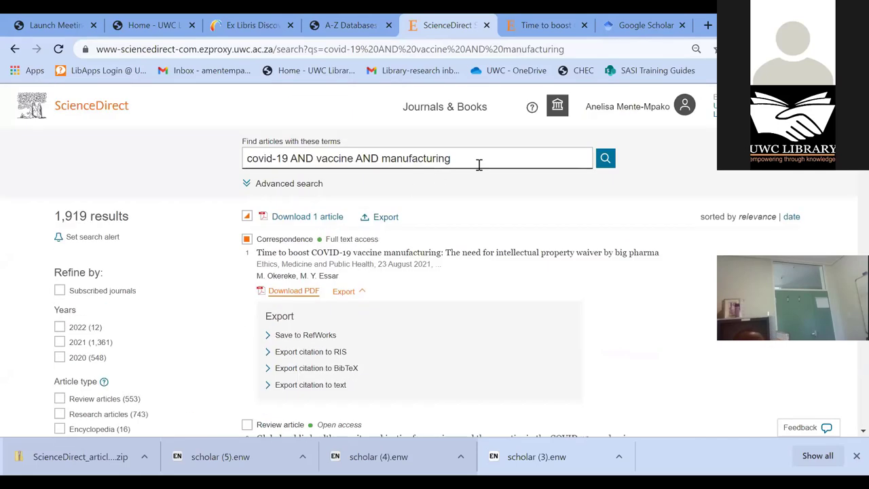
click(480, 161)
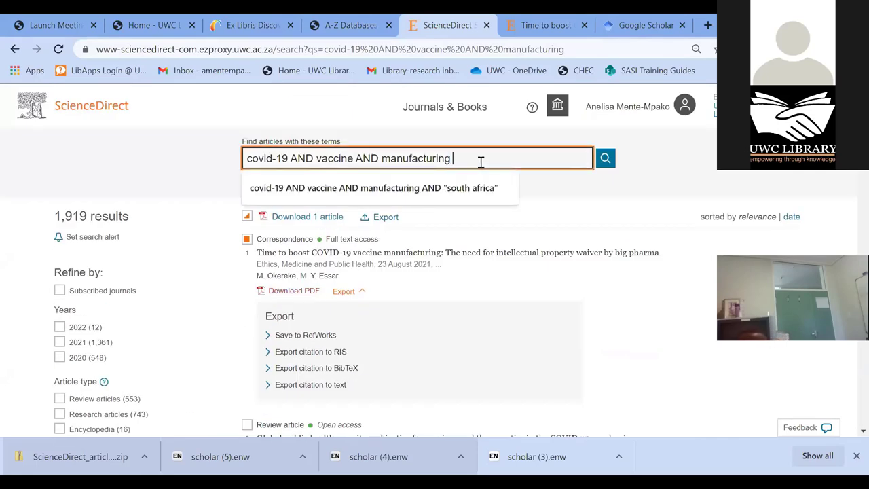
text(AND)
text(")
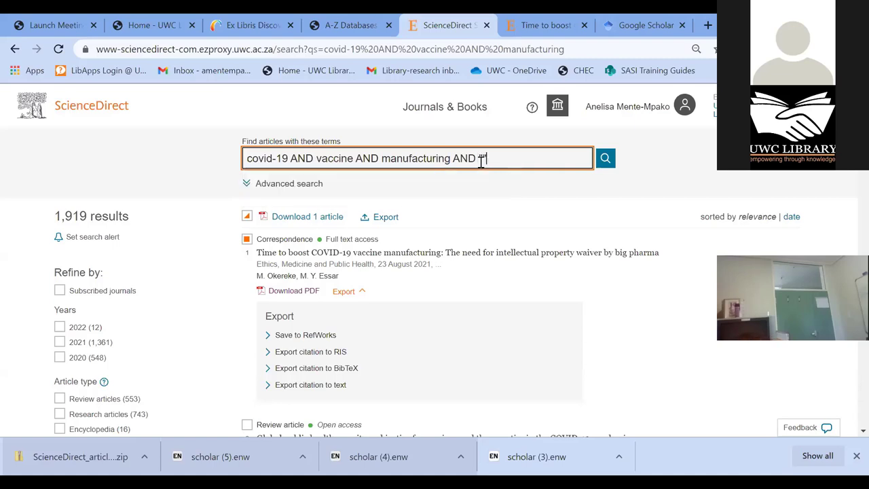
text(SOUTH AFRICA)
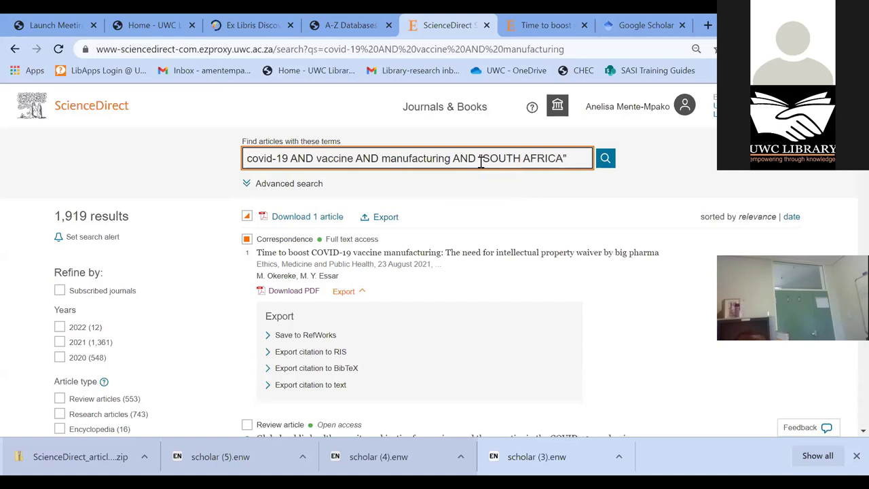
click(607, 161)
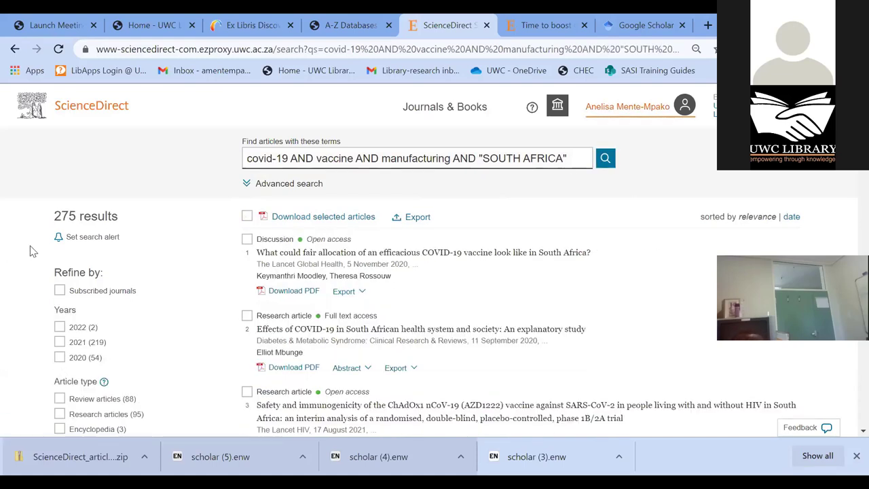
drag(129, 223, 54, 227)
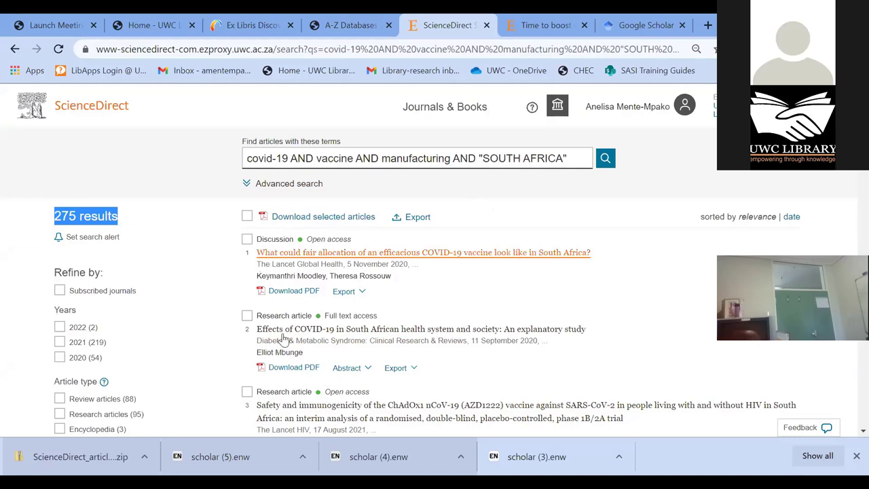
scroll(291, 289, down, 1)
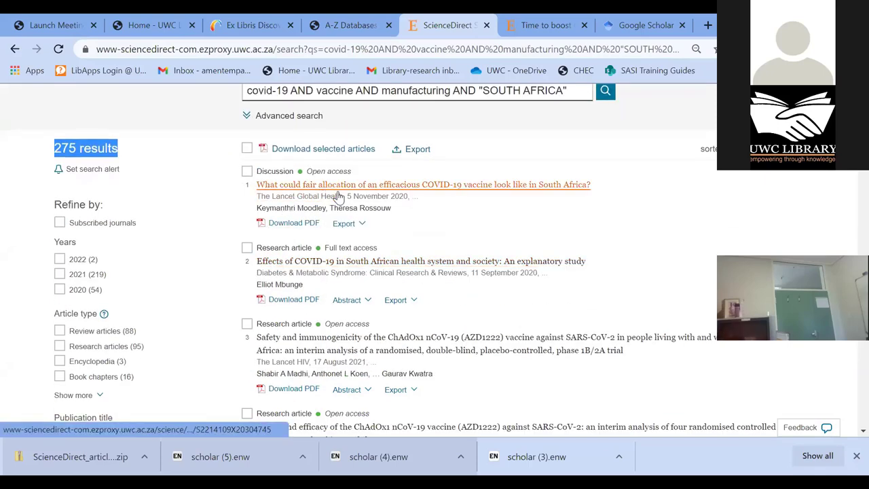
scroll(376, 201, down, 1)
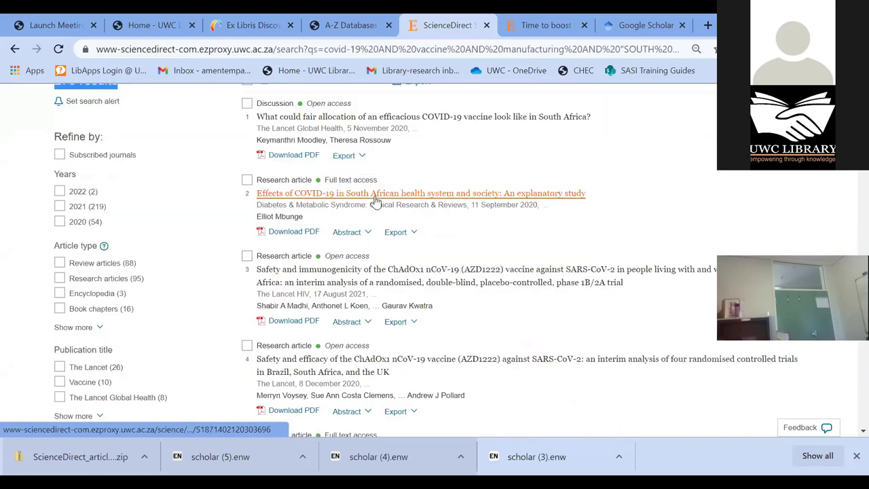
scroll(375, 201, down, 1)
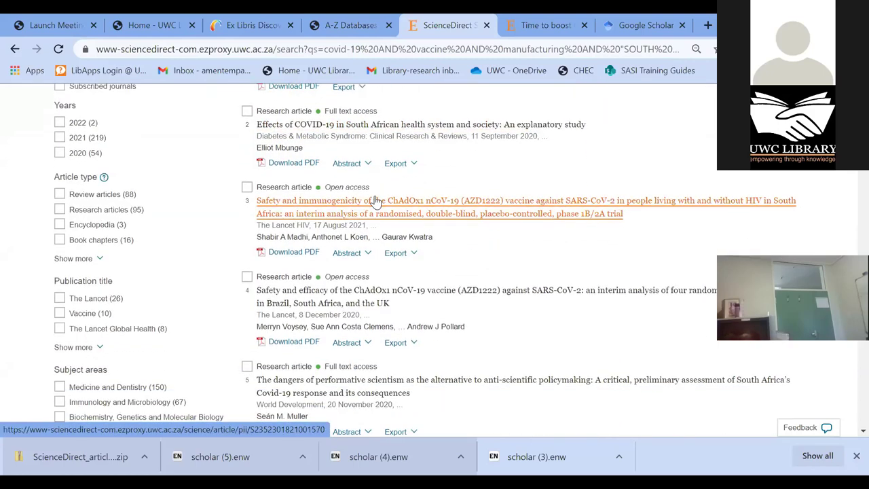
scroll(375, 202, down, 2)
scroll(375, 202, down, 3)
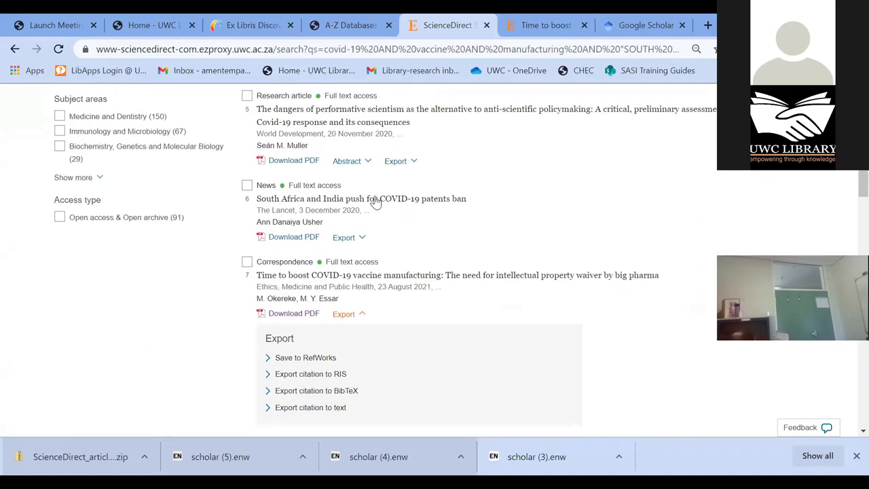
scroll(3, 304, up, 9)
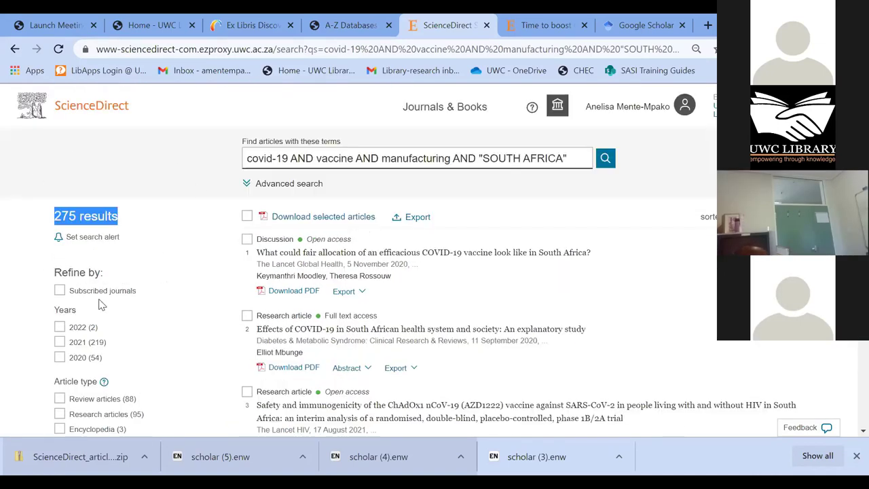
click(26, 229)
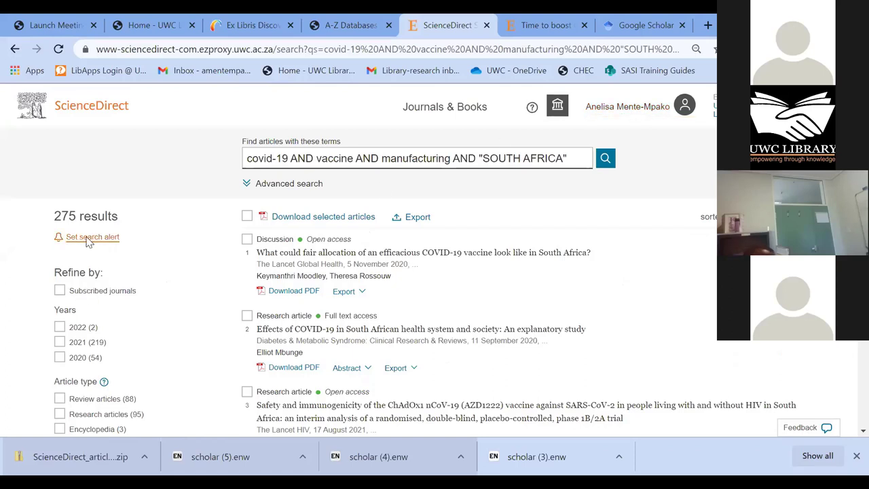
- Save a search alert named 'COVID-19 vaccine' with Weekly email frequency and close the confirmation
click(89, 237)
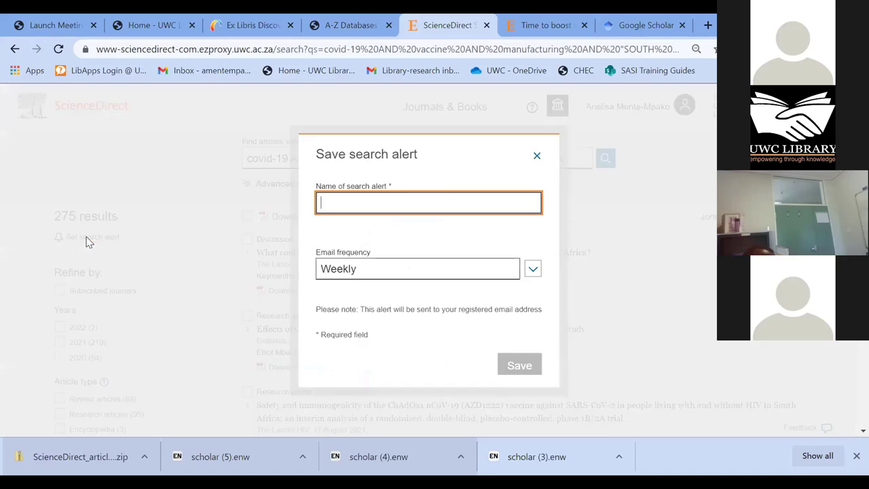
click(356, 200)
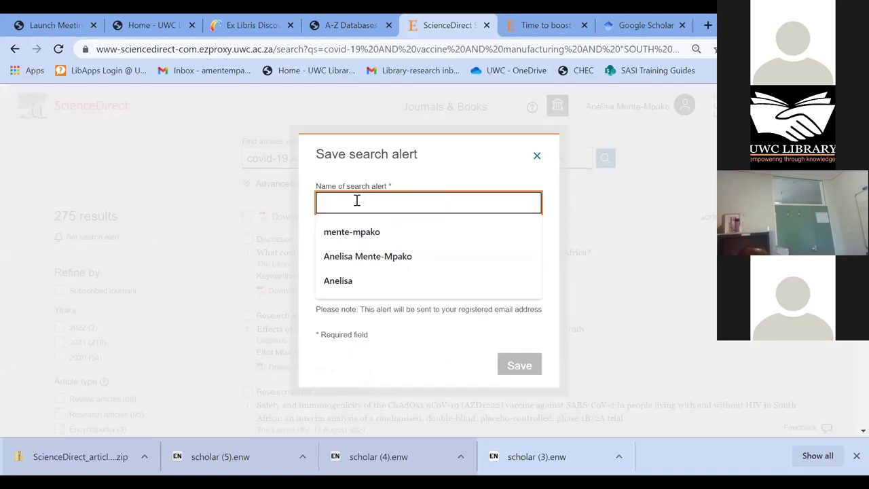
text(cO)
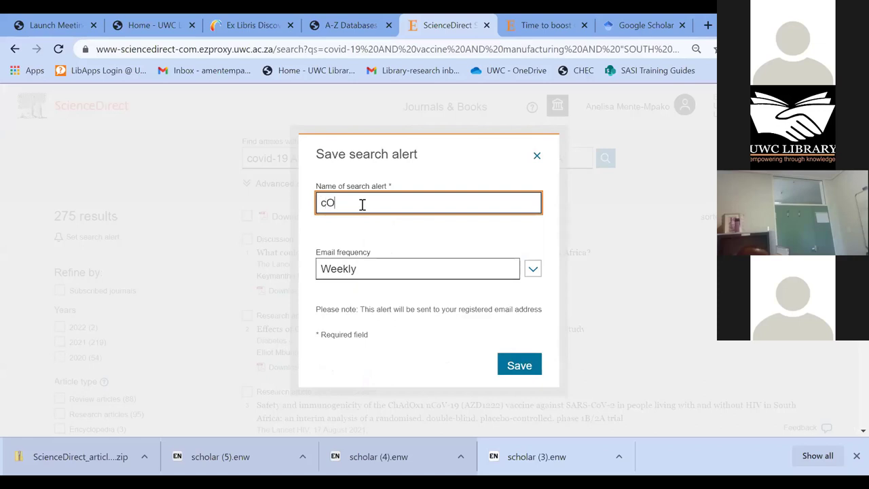
key(BackSpace)
key(BackSpace)
text(COVID-19 va)
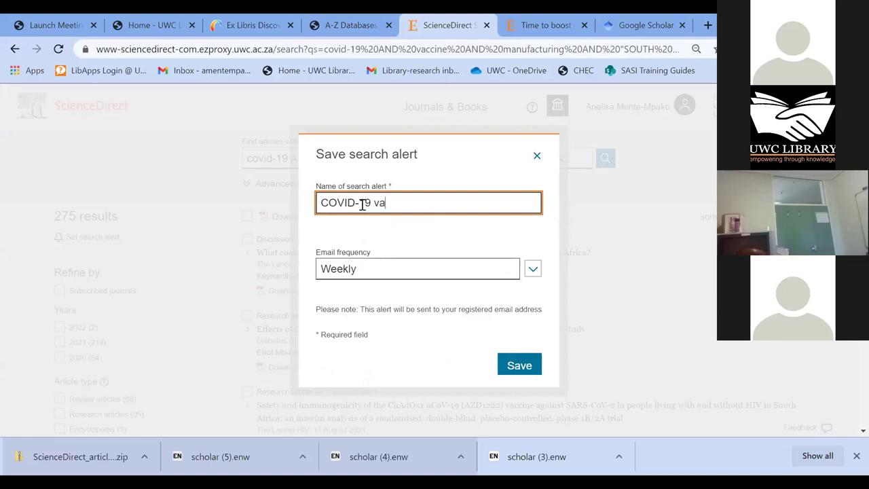
text(ccine)
click(533, 270)
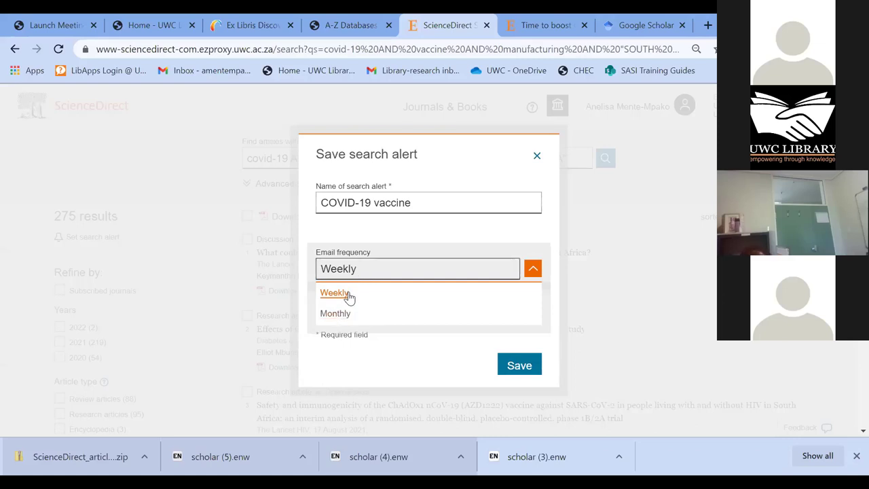
click(347, 296)
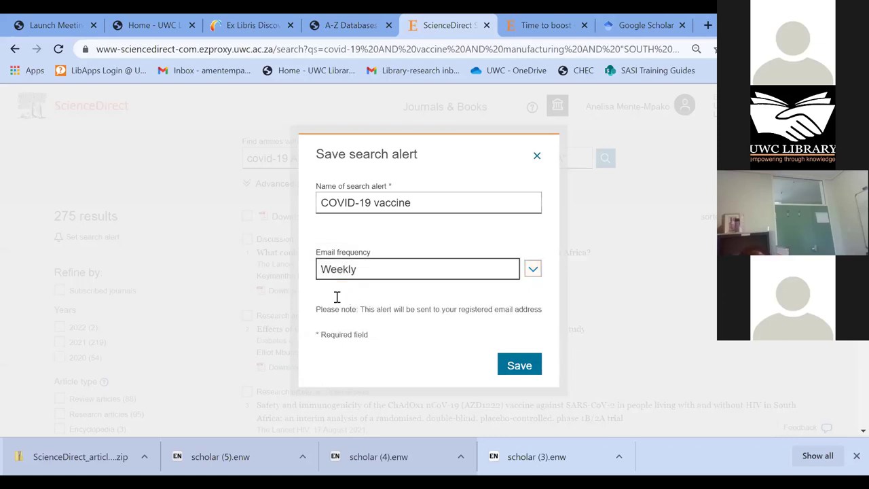
click(519, 366)
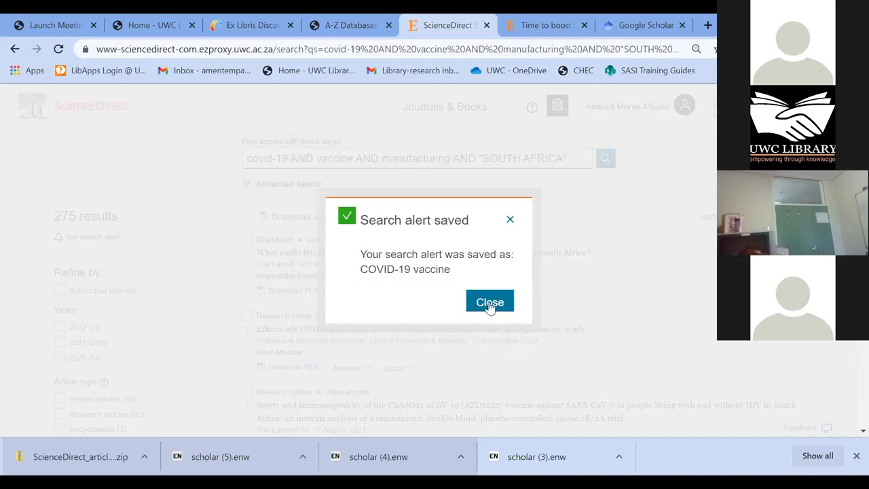
click(511, 221)
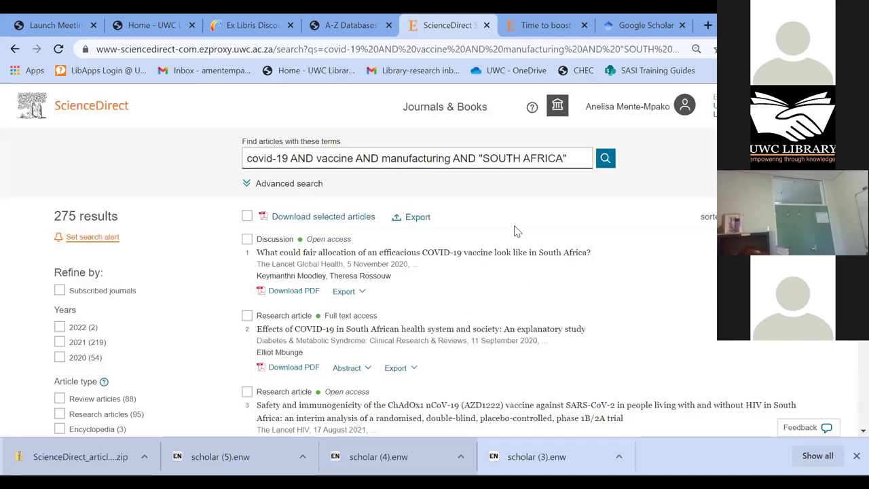
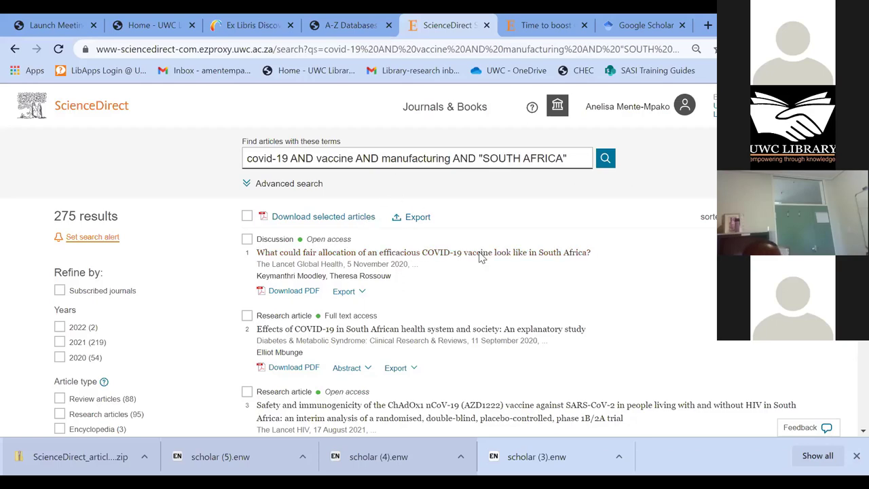
- Filter the covid-19 vaccine manufacturing South Africa results to 2020 only, leaving 54 results
scroll(648, 281, down, 1)
scroll(648, 281, down, 3)
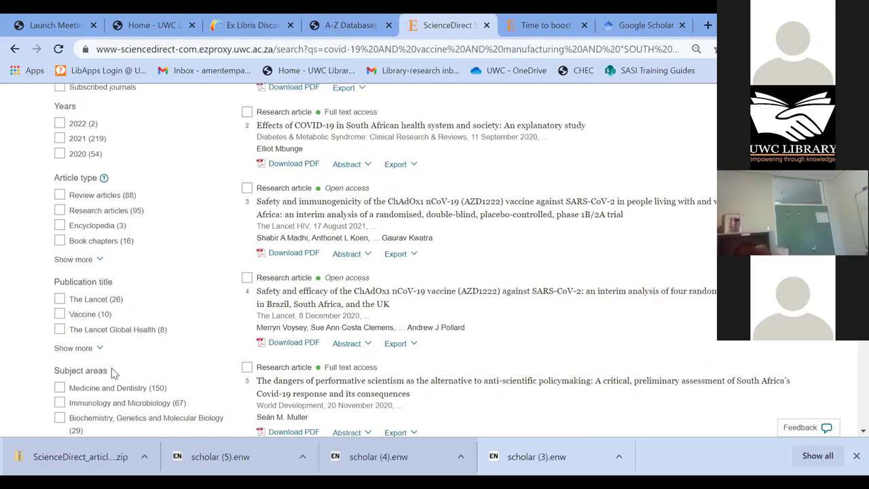
scroll(121, 380, up, 2)
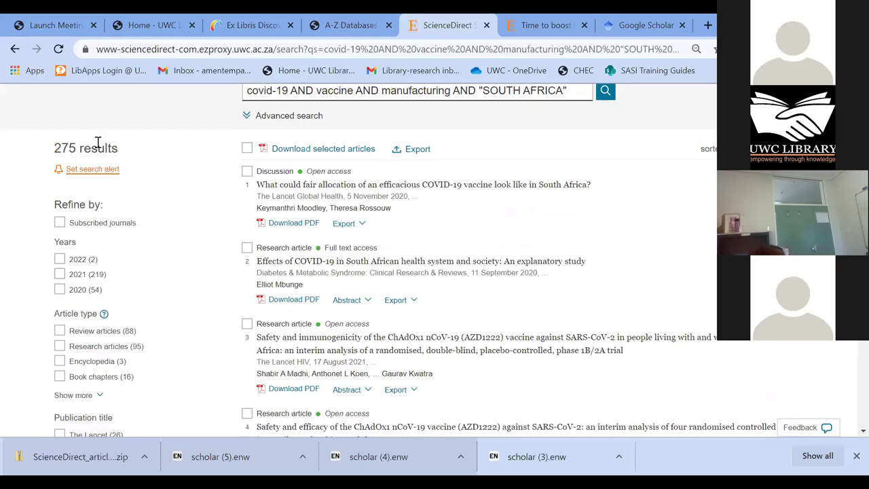
click(60, 274)
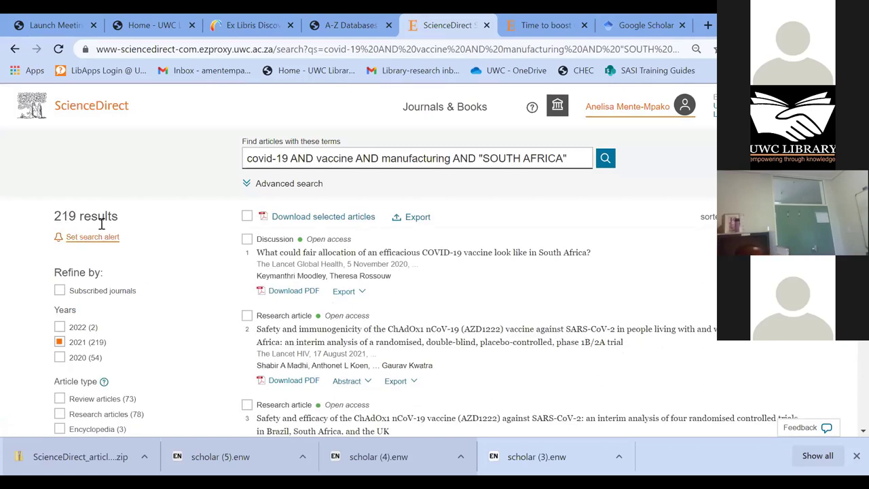
click(60, 291)
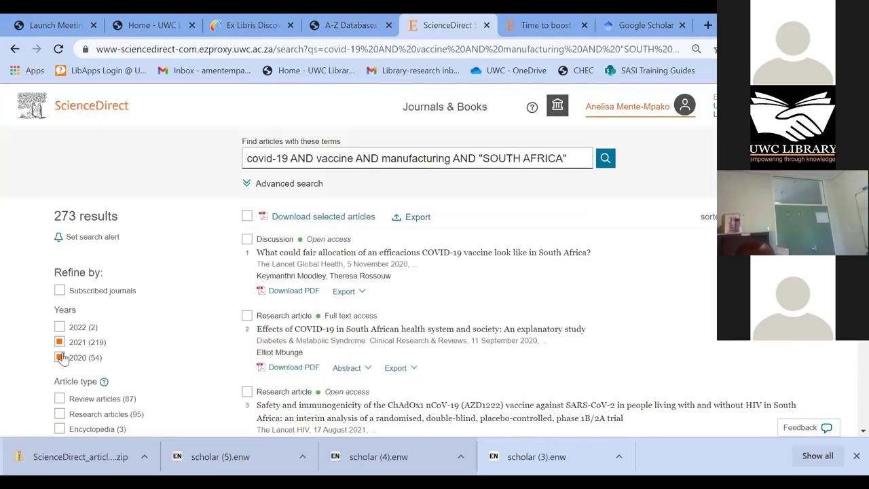
click(61, 343)
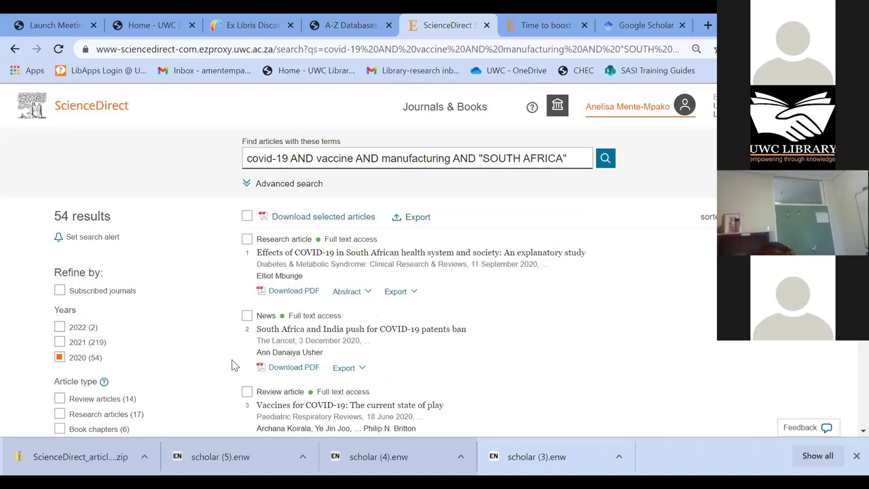
scroll(196, 331, down, 1)
scroll(195, 332, down, 3)
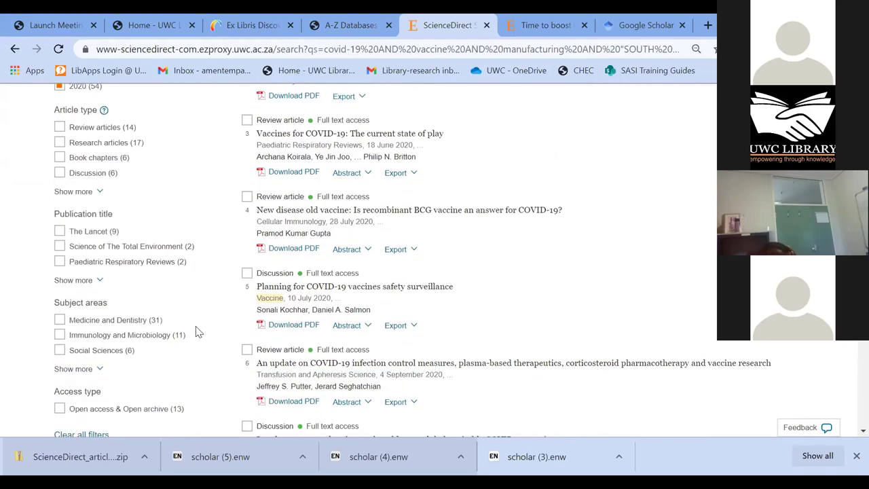
scroll(197, 331, down, 1)
scroll(210, 334, up, 4)
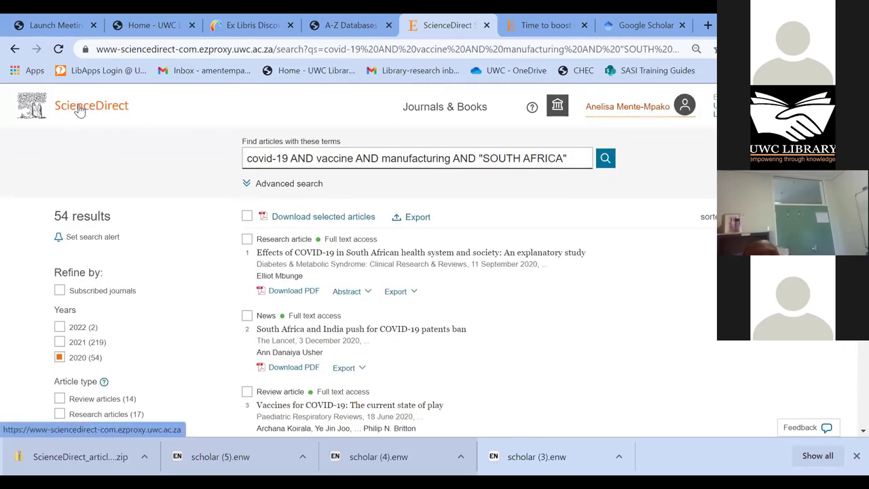
- Return to the ScienceDirect home page, then close the ScienceDirect, PDF and Google Scholar tabs
click(78, 111)
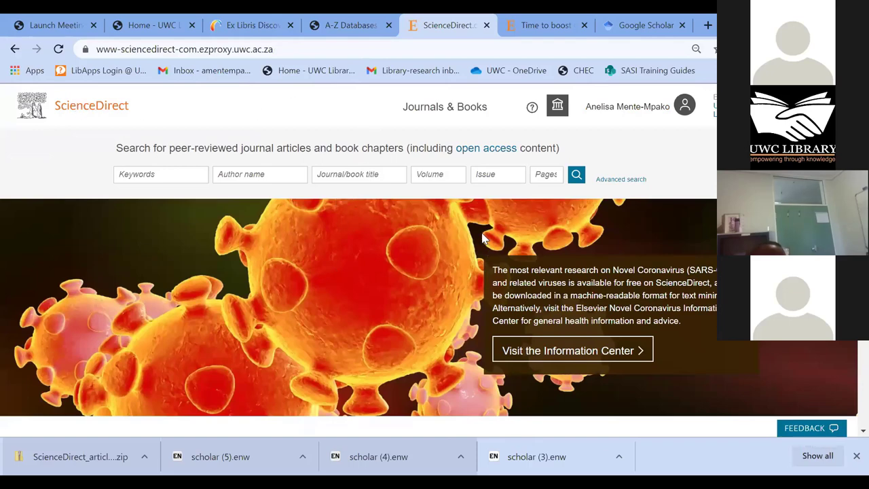
scroll(483, 237, down, 1)
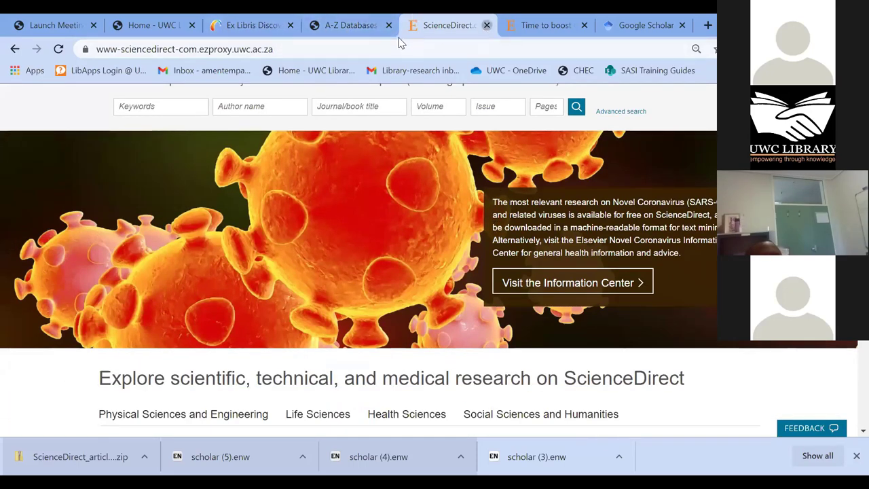
click(486, 25)
click(486, 25)
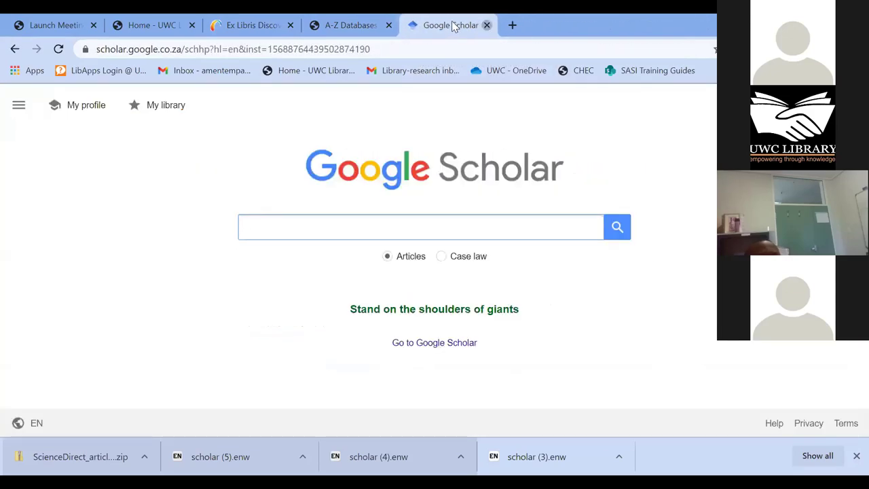
middle_click(451, 20)
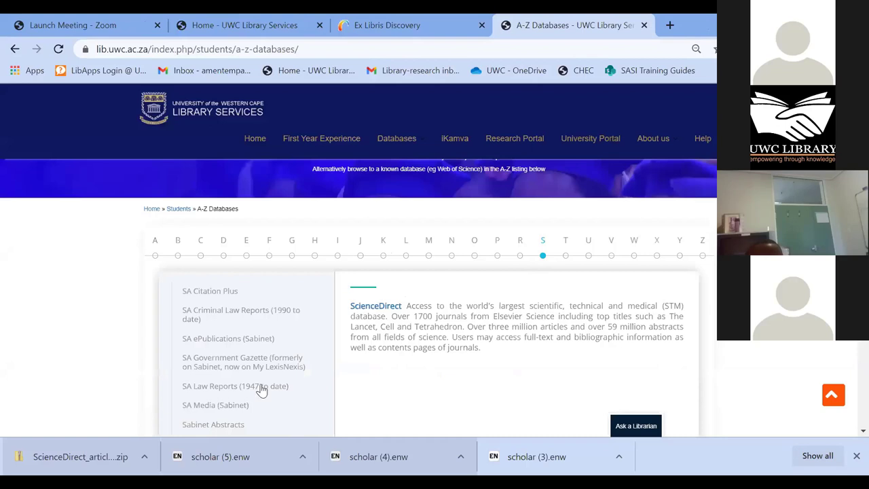
- Scroll the S databases past ScienceDirect and SciFinder-n to the SCOPUS entry
scroll(261, 388, down, 1)
scroll(219, 380, down, 1)
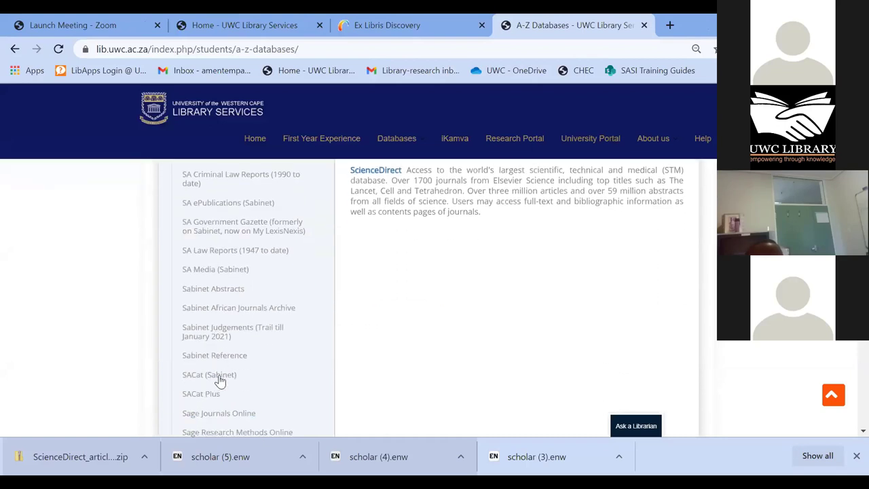
scroll(219, 381, down, 2)
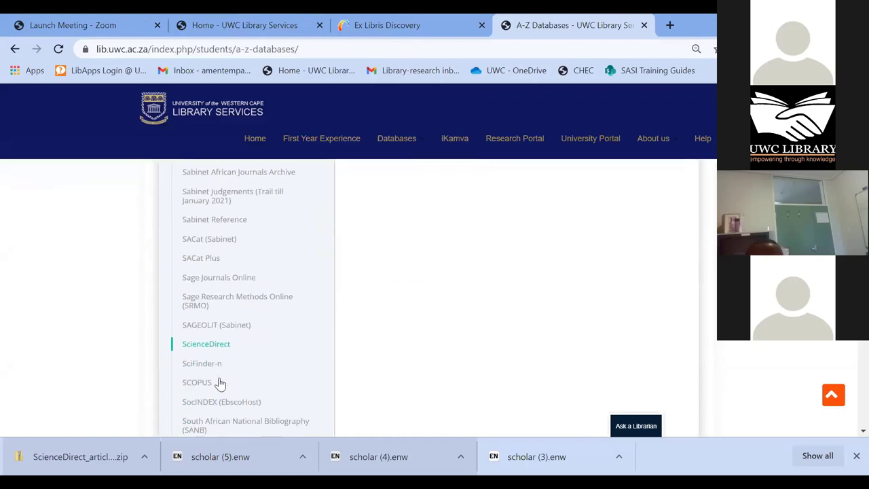
scroll(220, 382, down, 1)
click(200, 317)
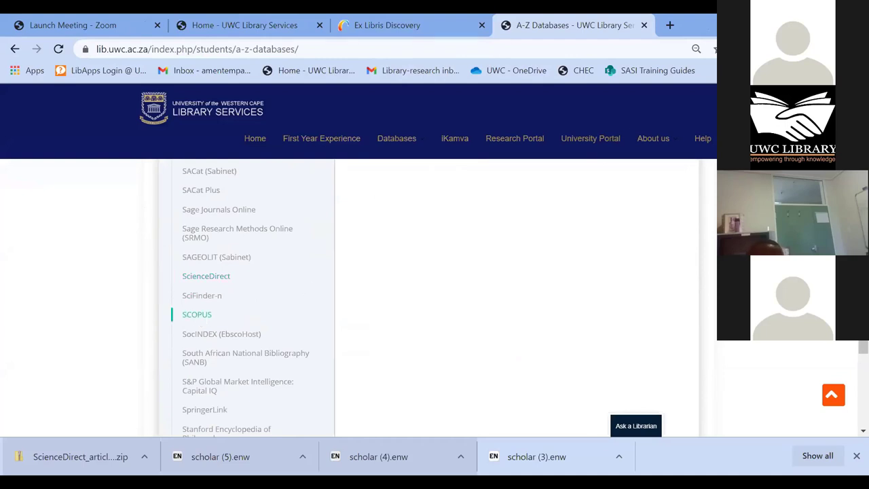
scroll(387, 331, up, 5)
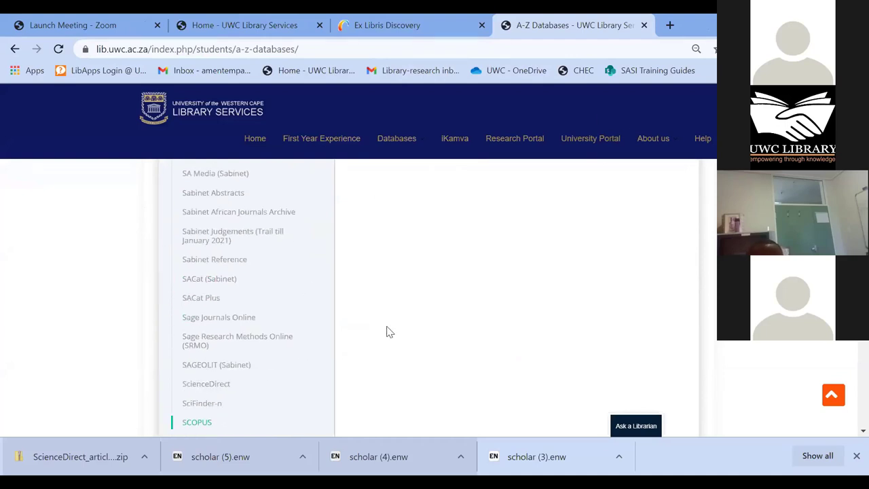
- Launch SCOPUS from the library list in a new tab and dismiss the extensions popup
click(365, 377)
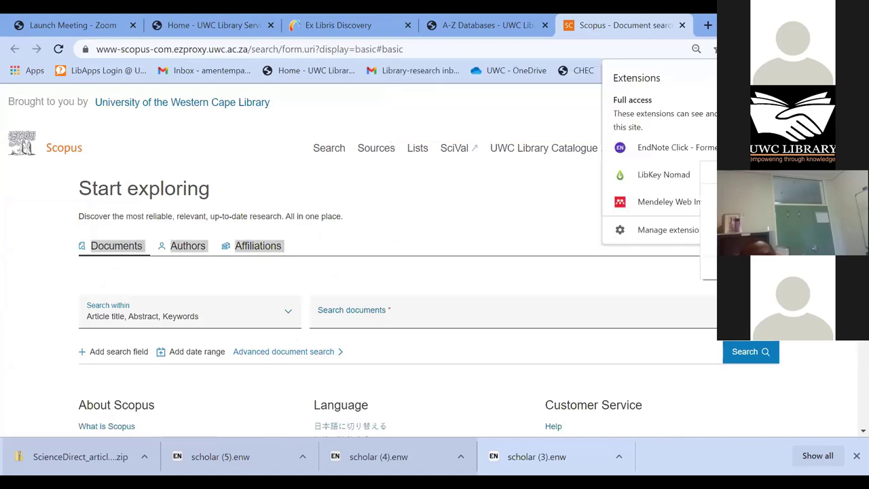
click(831, 359)
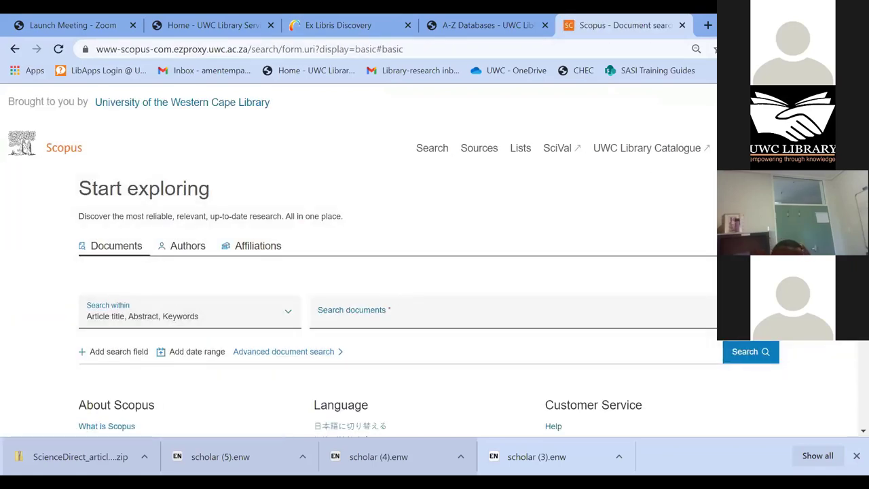
click(821, 147)
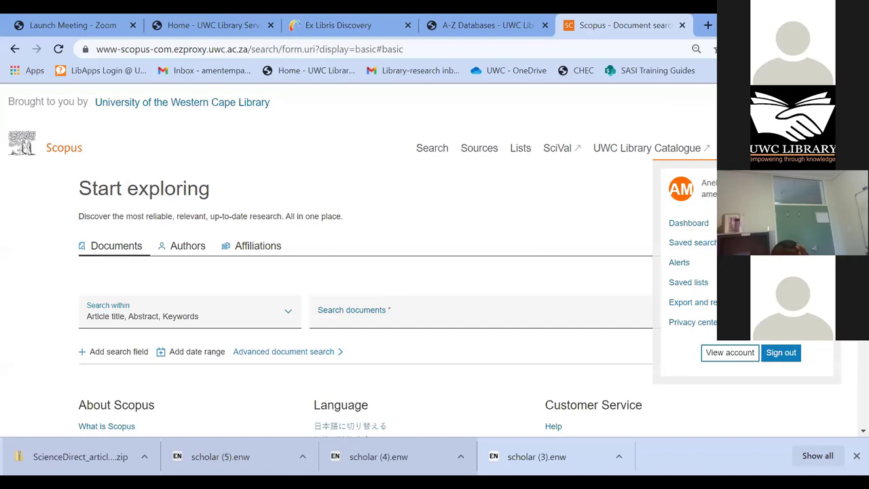
click(782, 357)
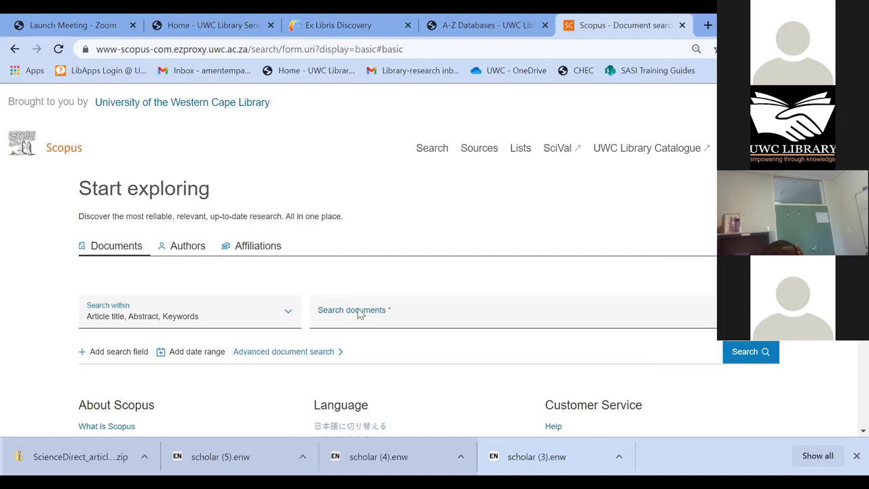
scroll(359, 312, down, 1)
click(360, 249)
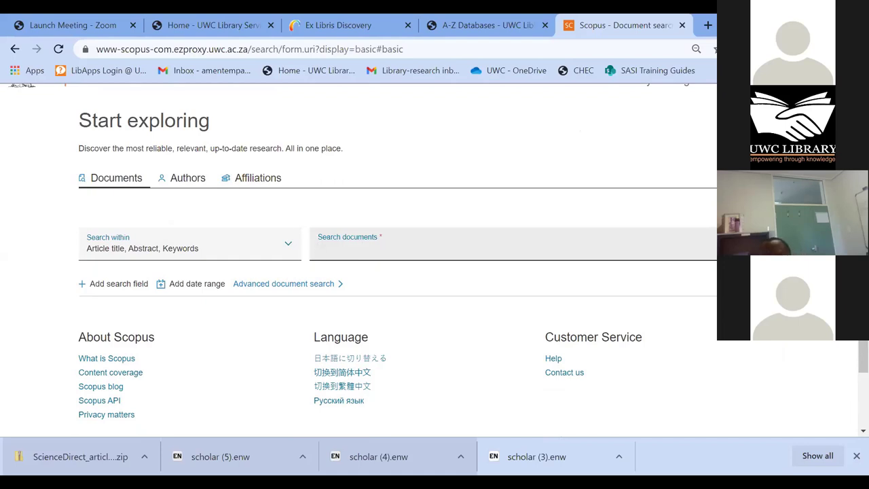
- Run the document search "teenage pregnancy" AND "south africa", fixing typos, returning 147 results
text(t)
key(BackSpace)
text("")
text(teenage p)
text(regnana)
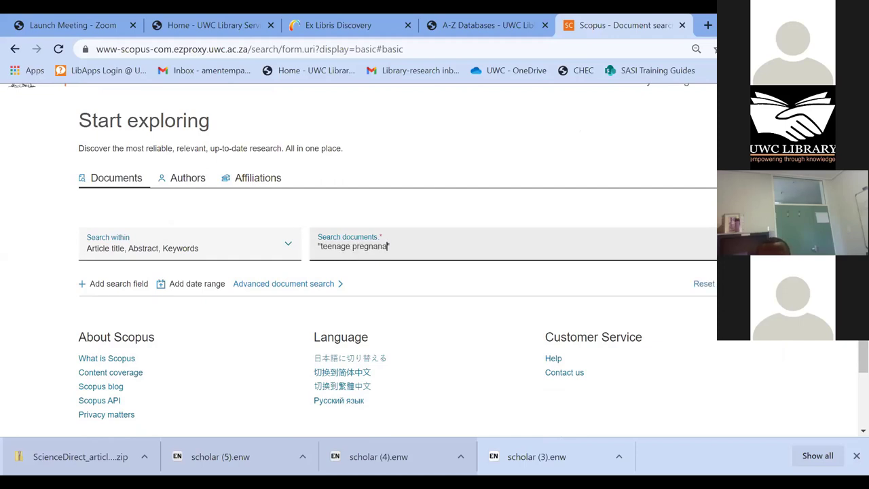
key(BackSpace)
key(BackSpace)
text(ND "south afric)
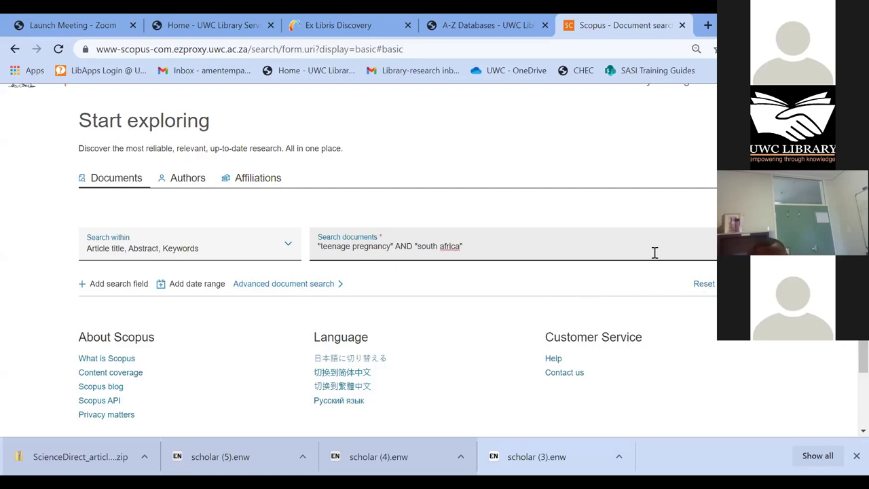
scroll(631, 244, down, 1)
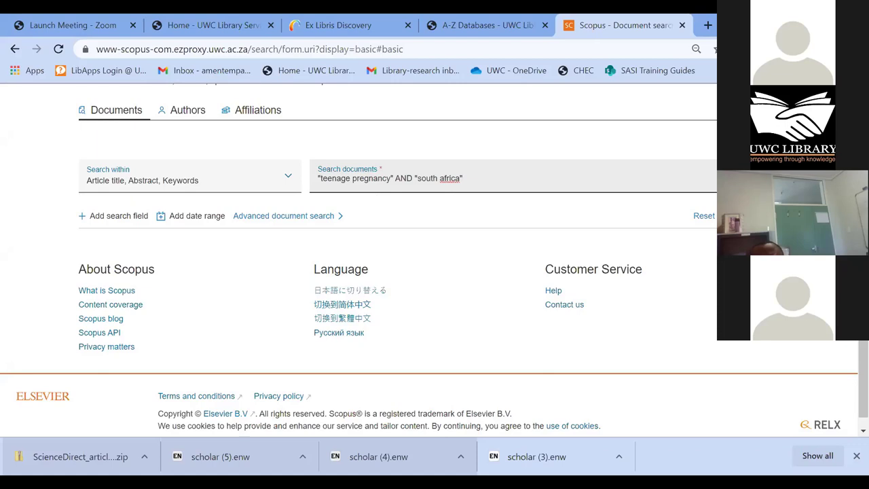
key(Return)
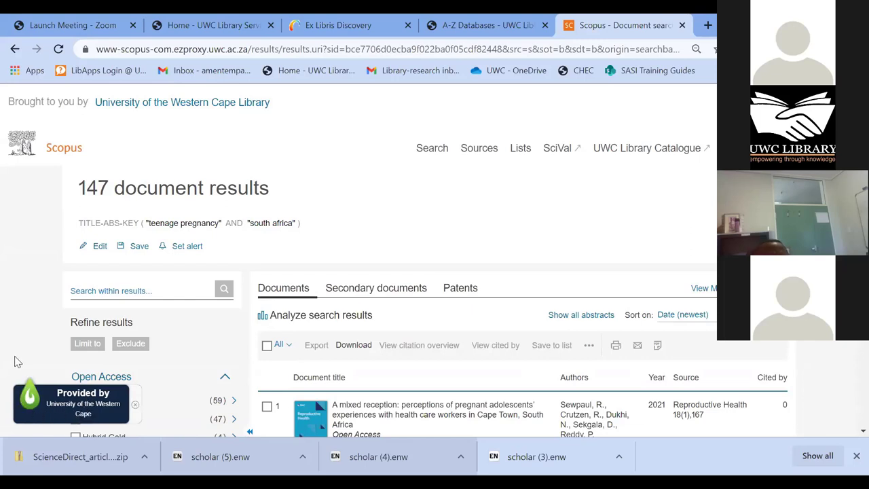
- Scroll through the 147 results, led by 2021 open-access articles like "A mixed reception"
scroll(321, 337, down, 1)
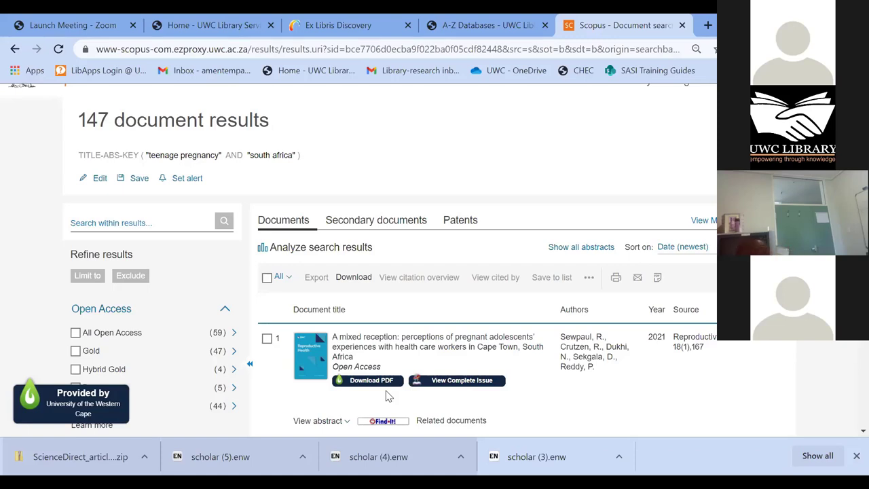
scroll(368, 365, down, 2)
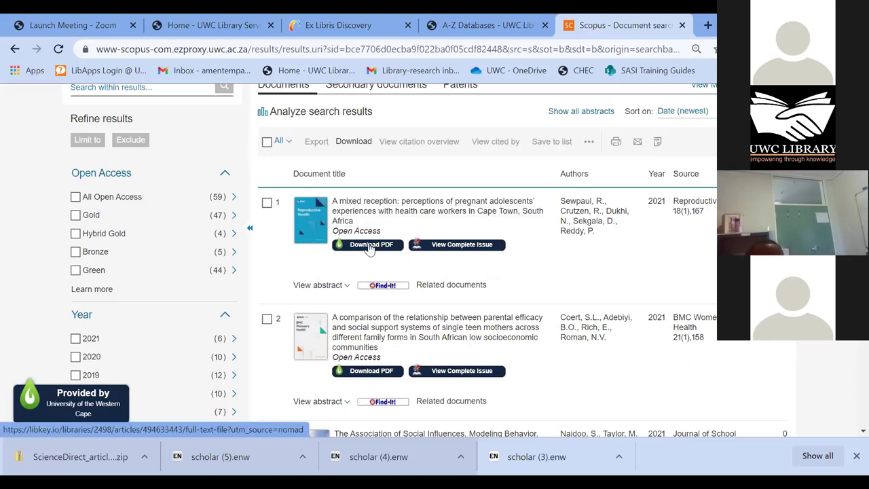
- View the 12-page "A mixed reception" PDF, then switch back to the Scopus results
click(377, 247)
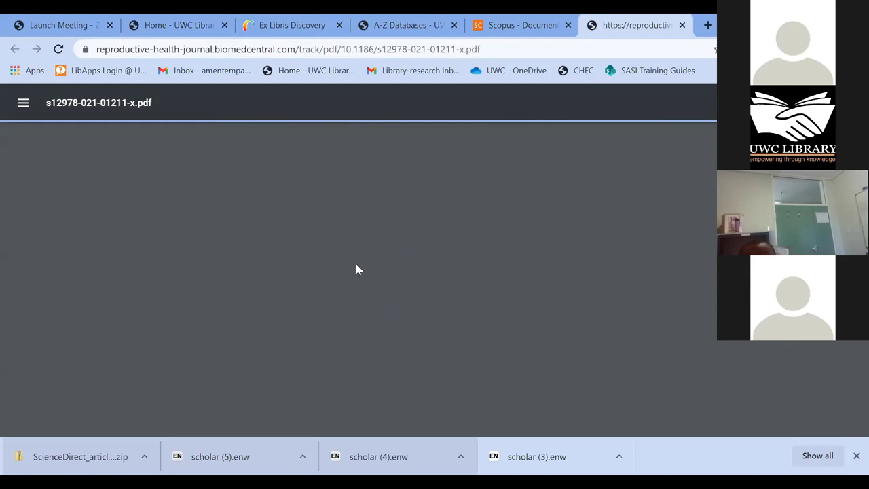
scroll(324, 290, down, 3)
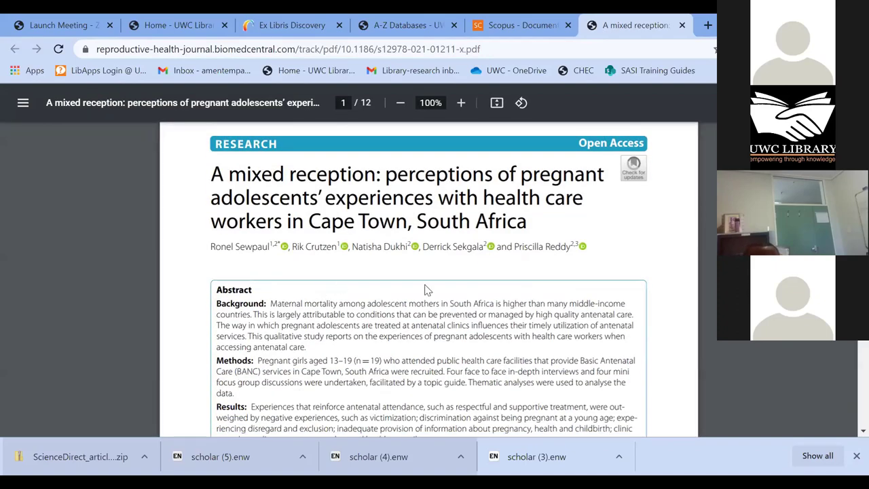
scroll(428, 282, down, 6)
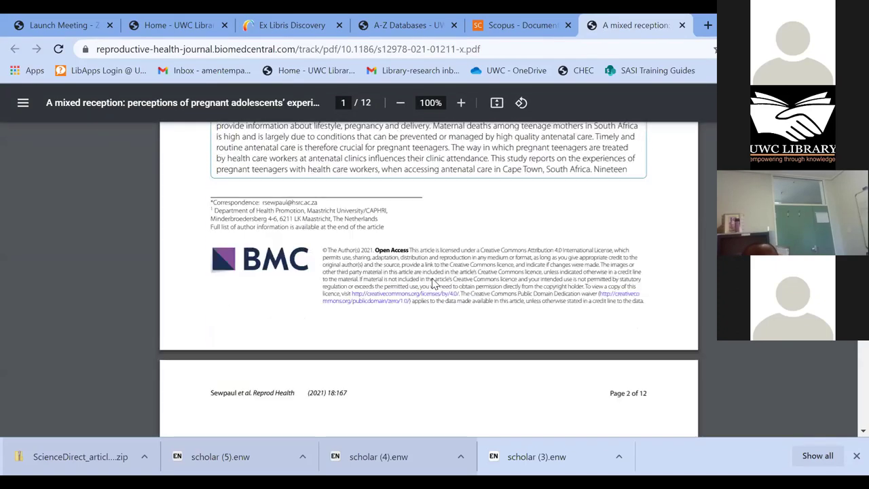
scroll(430, 276, up, 5)
scroll(479, 136, up, 5)
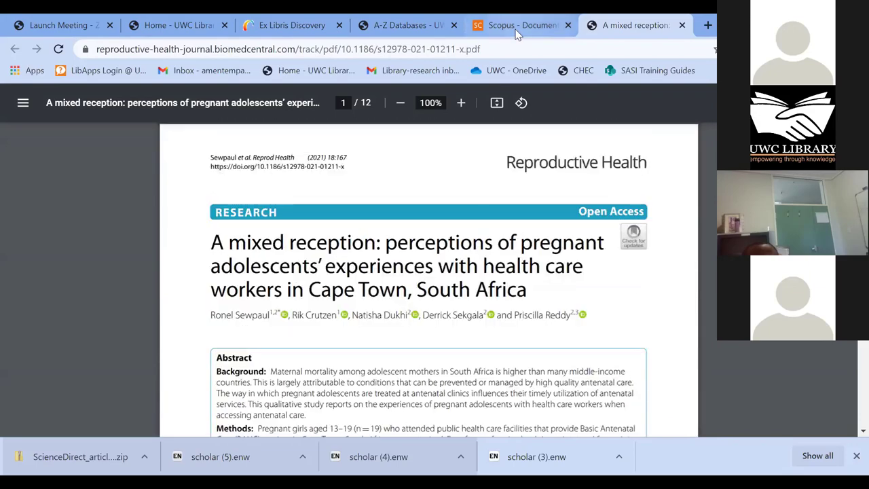
click(524, 28)
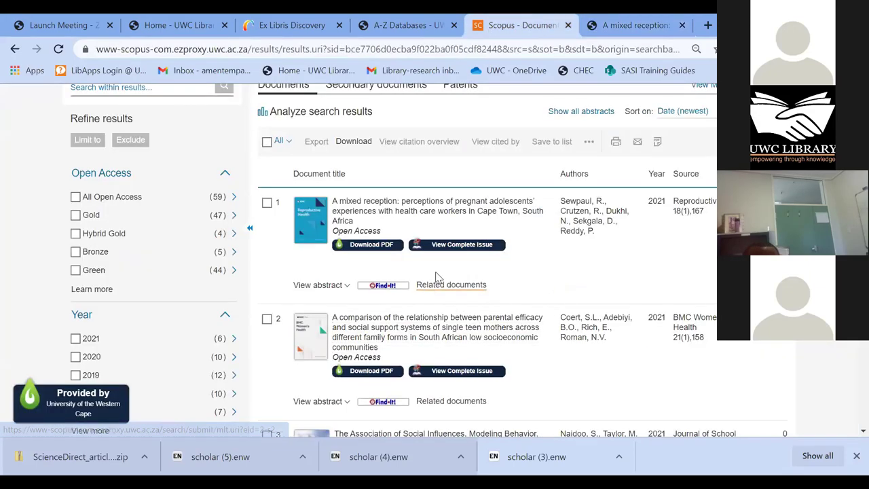
- Scroll down to result 12, the North West teenage pregnancy article, and open its Article Link
scroll(380, 230, down, 1)
scroll(362, 209, down, 1)
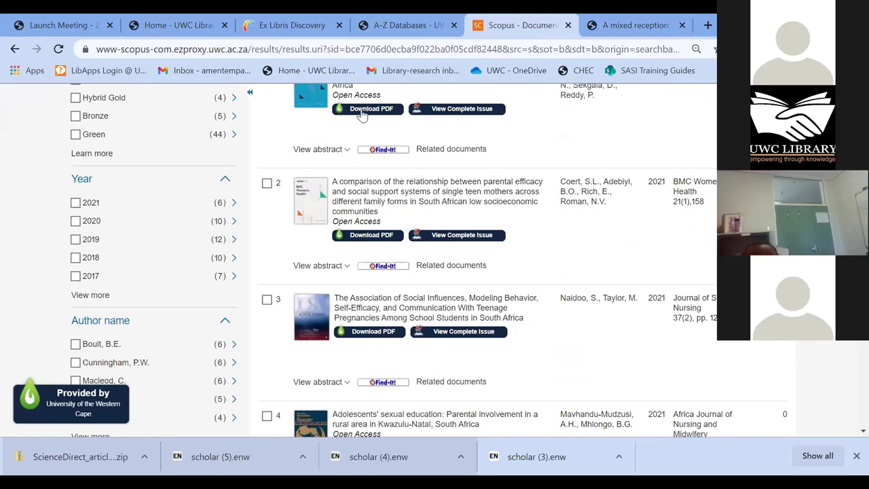
scroll(390, 222, down, 2)
scroll(391, 222, down, 1)
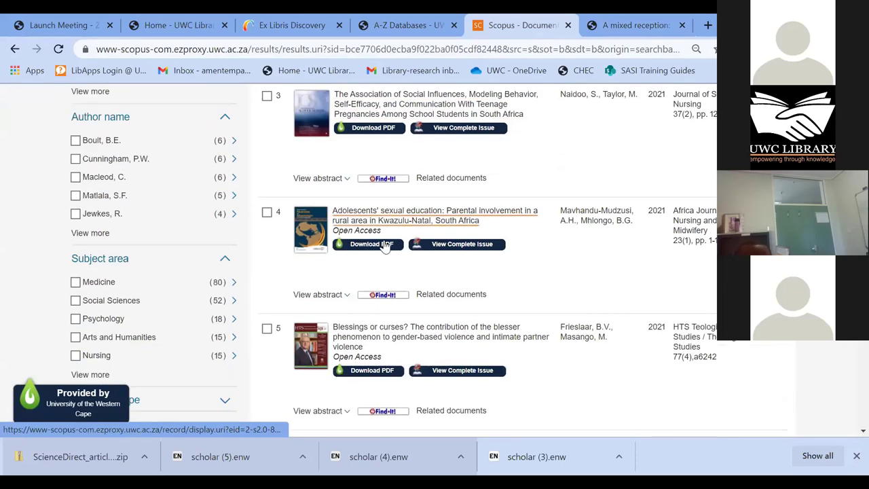
scroll(383, 241, down, 3)
scroll(384, 241, down, 6)
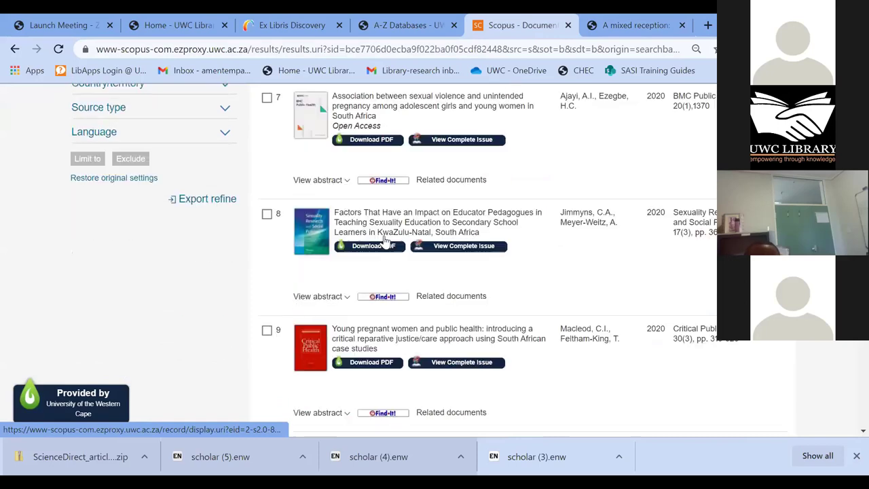
scroll(384, 239, down, 6)
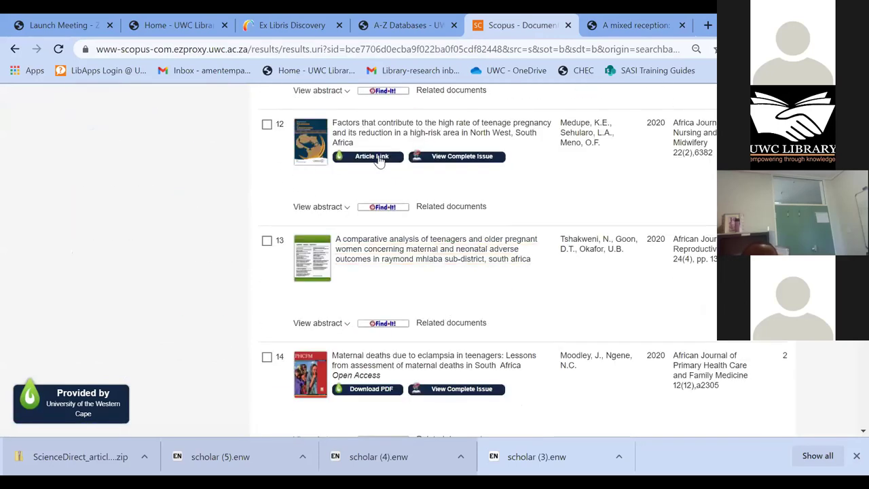
click(377, 160)
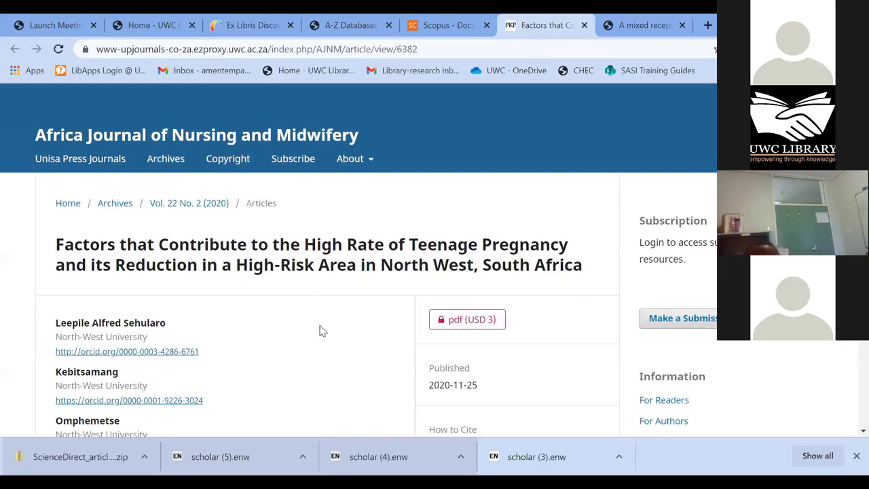
- Read the Vol. 22 No. 2 (2020) article's abstract, keywords and author details, then return to the top
scroll(322, 328, down, 1)
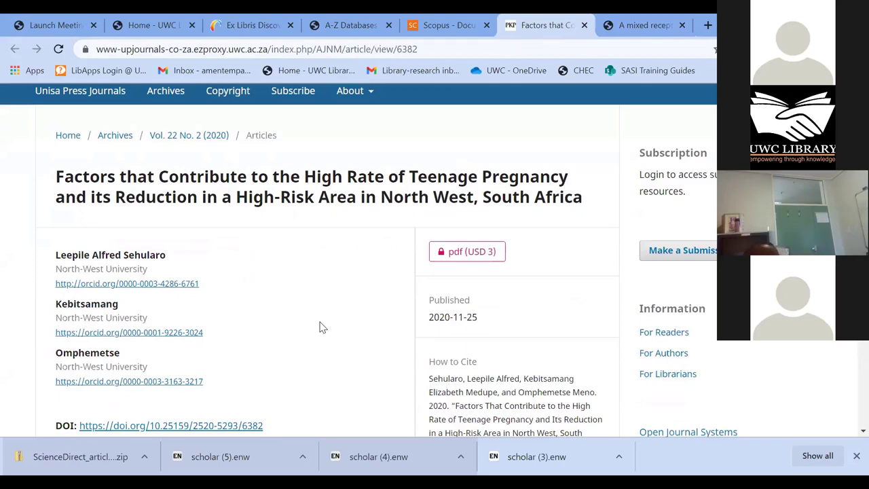
scroll(322, 328, down, 1)
scroll(322, 328, down, 1)
scroll(322, 328, down, 4)
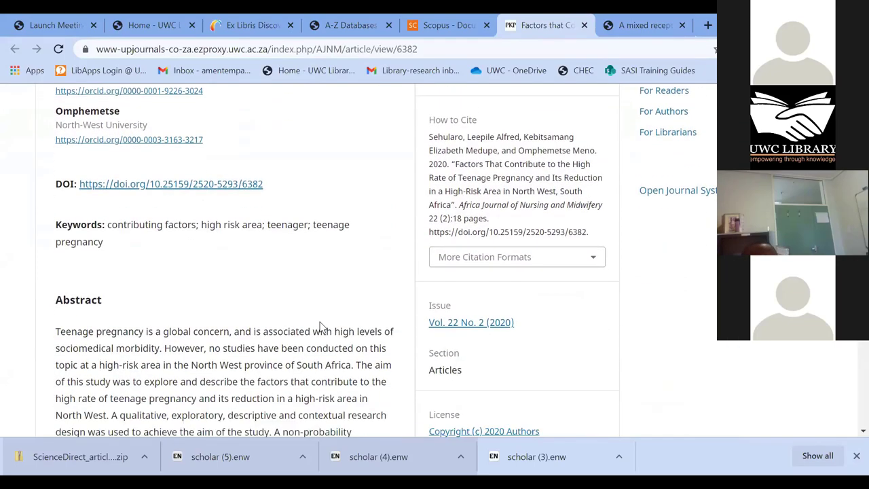
scroll(321, 322, down, 9)
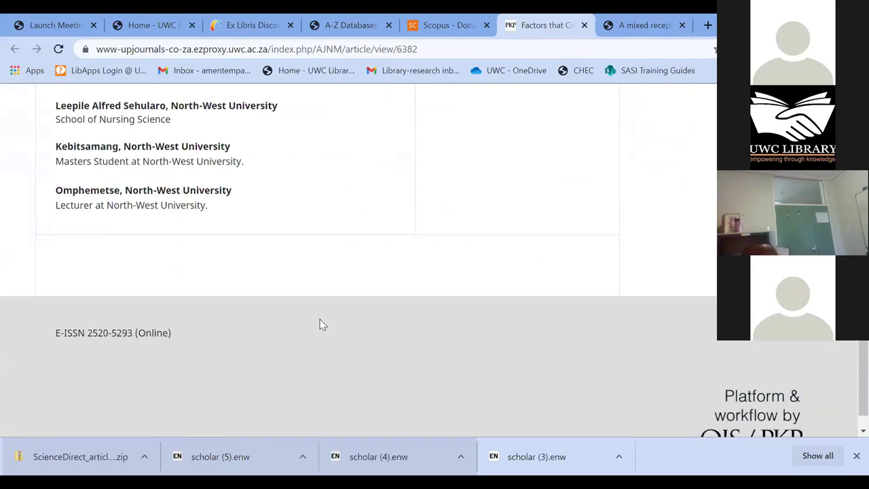
scroll(322, 324, up, 8)
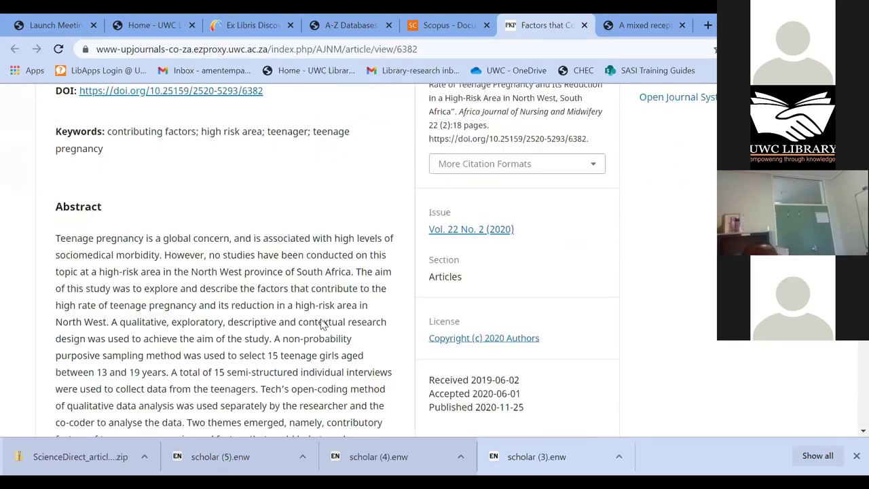
scroll(323, 325, up, 2)
scroll(323, 325, up, 2)
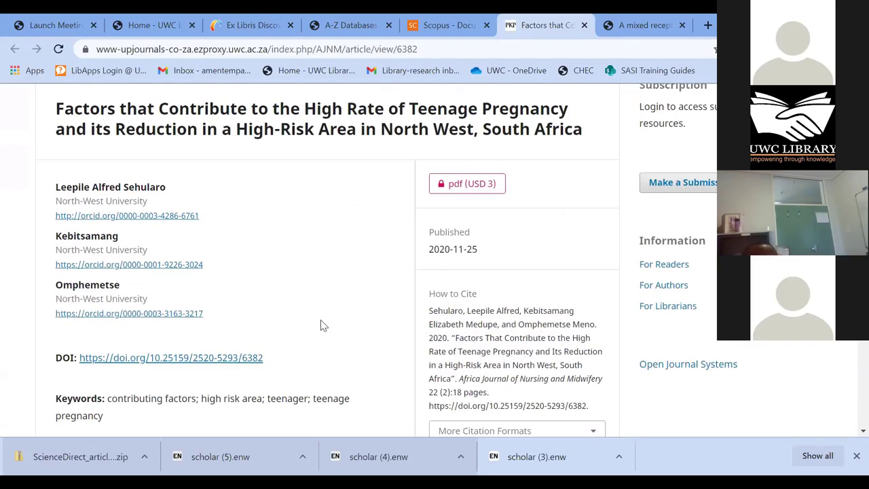
scroll(323, 325, up, 2)
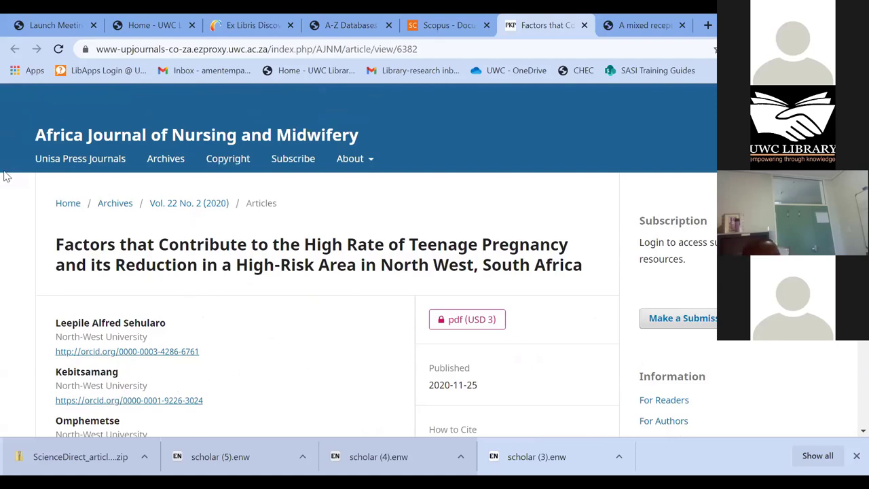
- Switch to the Scopus tab and scroll to result 13, a 2020 teenage pregnancy outcomes comparison
click(462, 26)
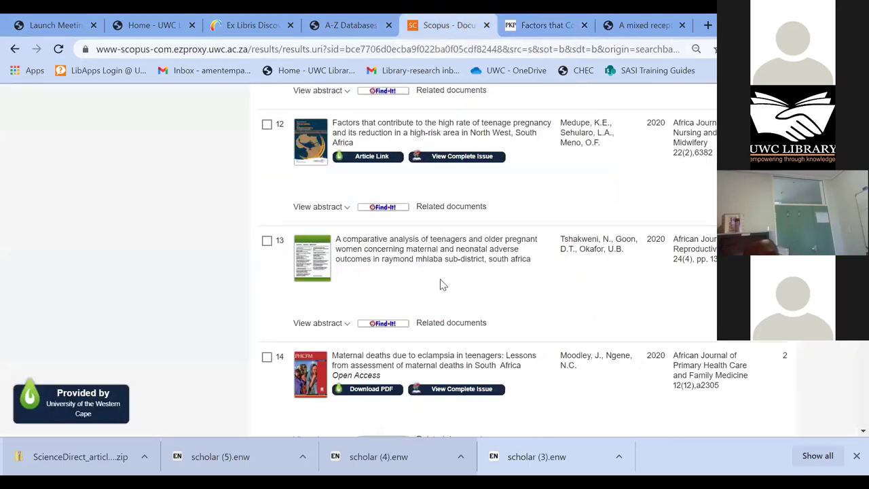
scroll(323, 299, down, 1)
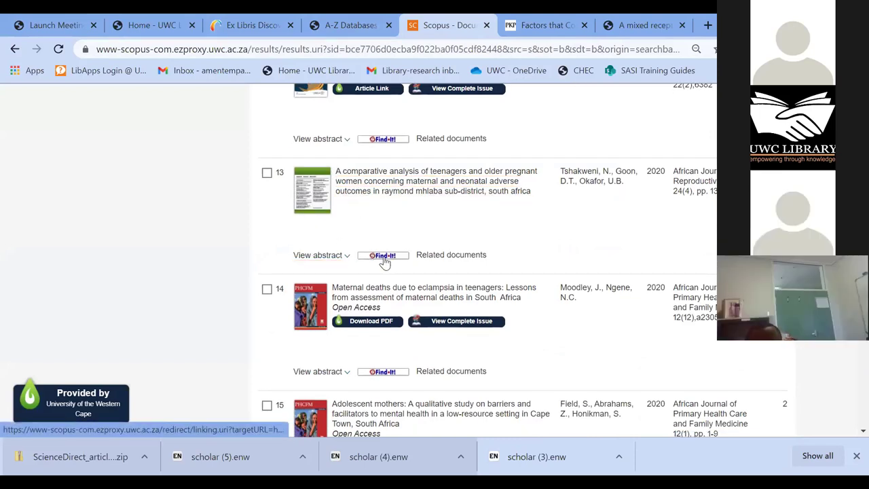
- Open result 13's Primo record via Find-It and check its Free Medical Journals and Sabinet full text
click(384, 256)
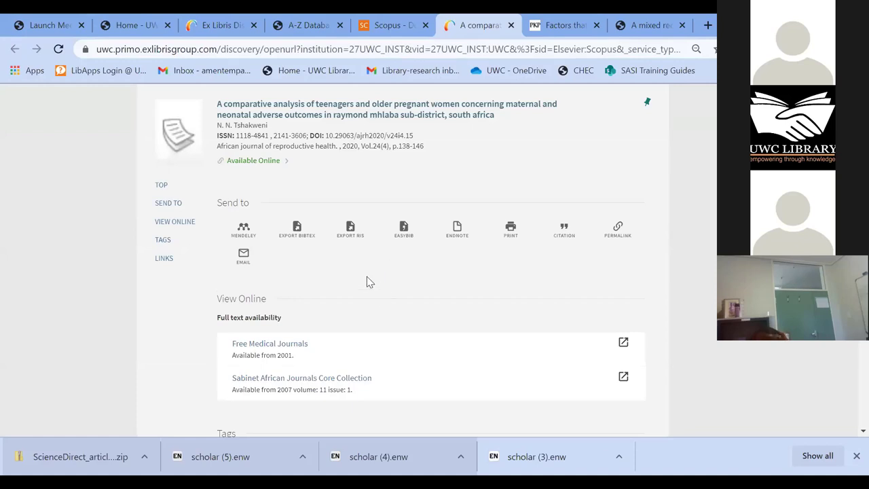
scroll(383, 310, down, 3)
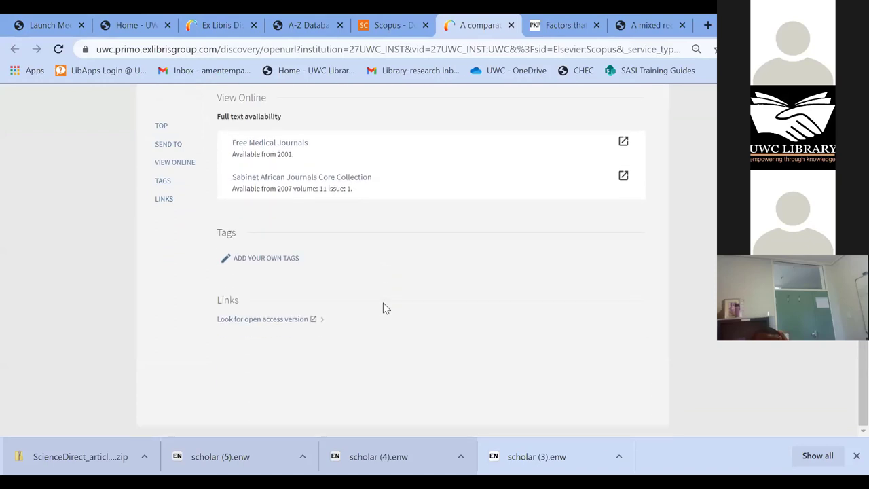
scroll(383, 308, up, 4)
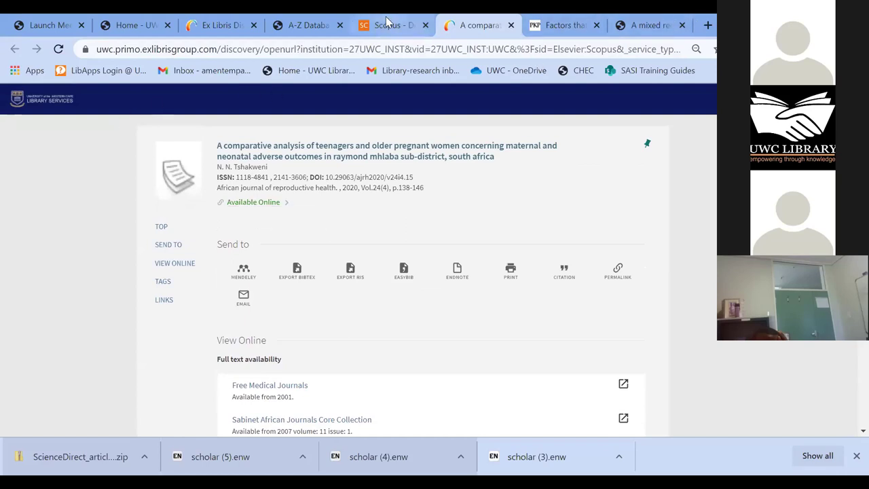
- Return to the Scopus results, scroll to the pagination bar, then back up to result 14
click(417, 25)
scroll(438, 314, down, 1)
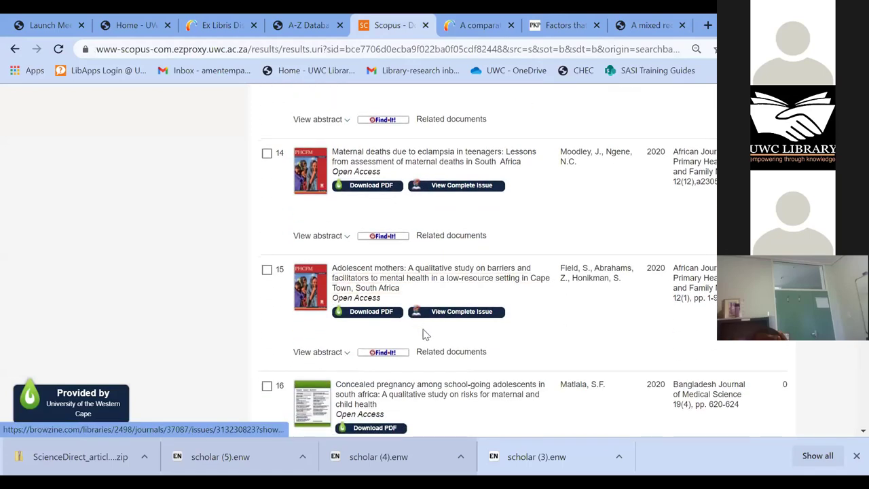
scroll(424, 333, down, 2)
scroll(422, 331, down, 6)
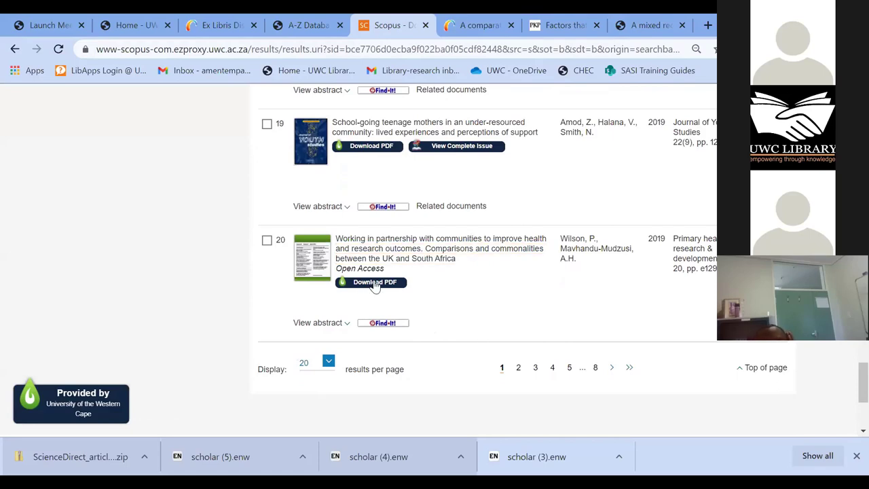
scroll(343, 319, up, 4)
scroll(343, 319, up, 4)
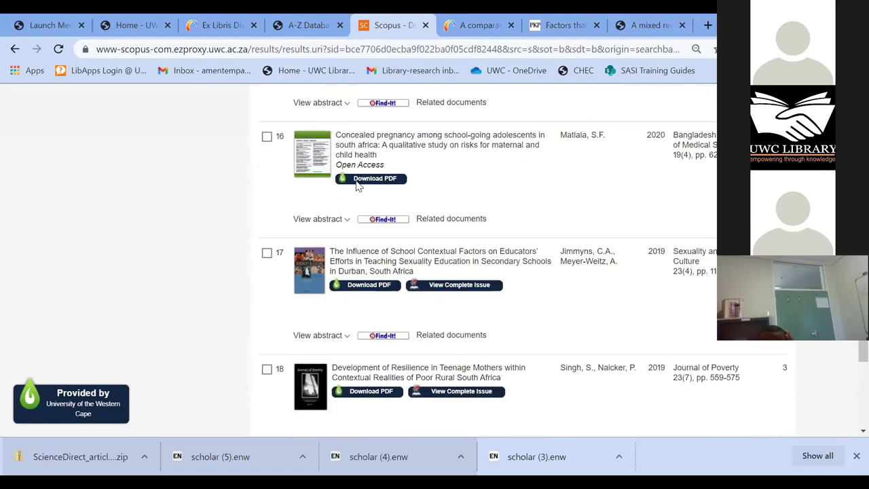
scroll(367, 210, up, 1)
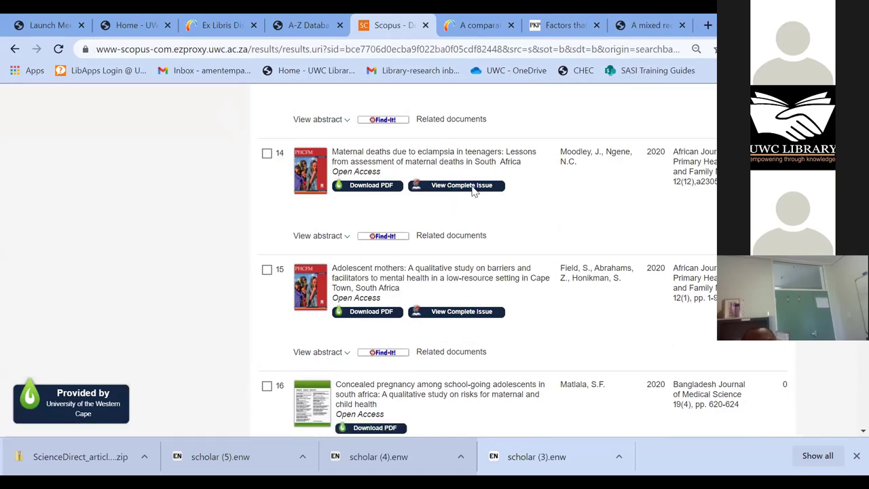
- Open result 14's complete journal issue in BrowZine, then view its settings and subject browsing
click(462, 185)
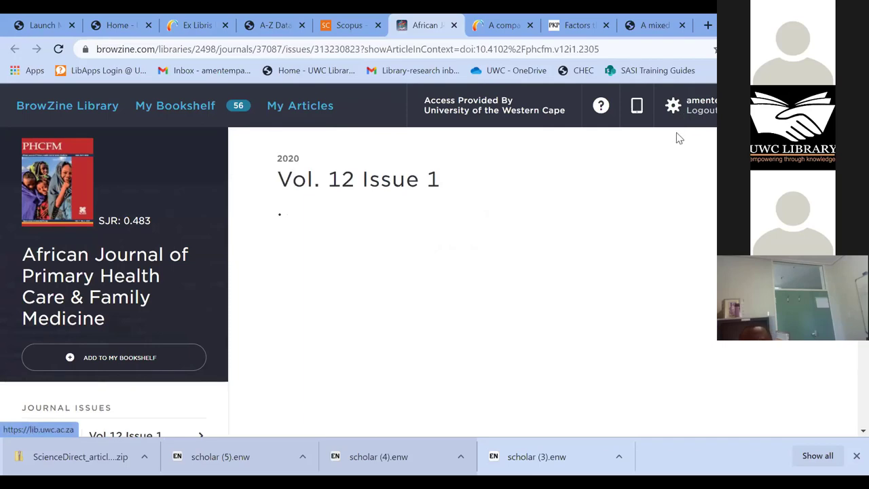
click(674, 107)
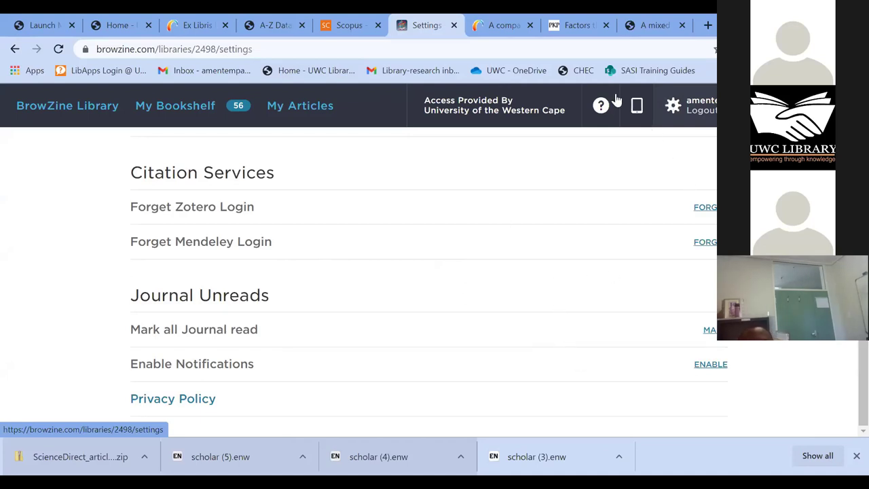
click(93, 115)
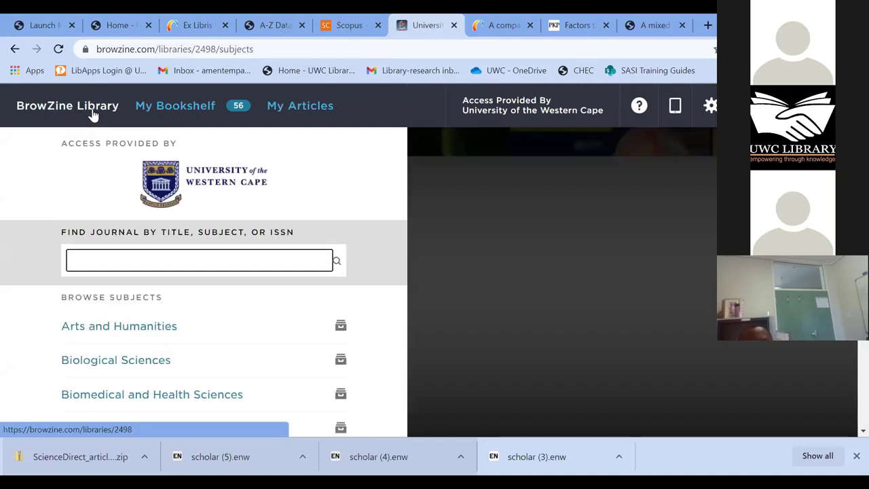
- Check the Reference Case bookshelf, then return to the Scopus results down to result 17
click(198, 109)
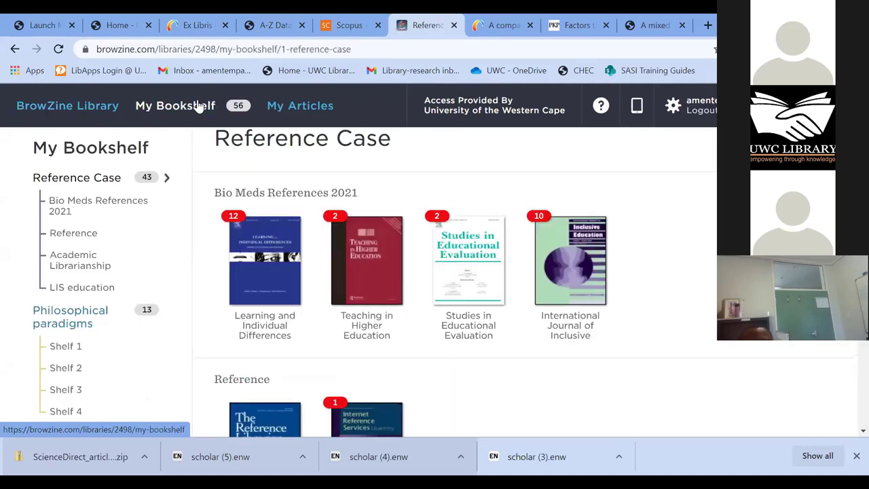
click(332, 30)
scroll(365, 372, down, 4)
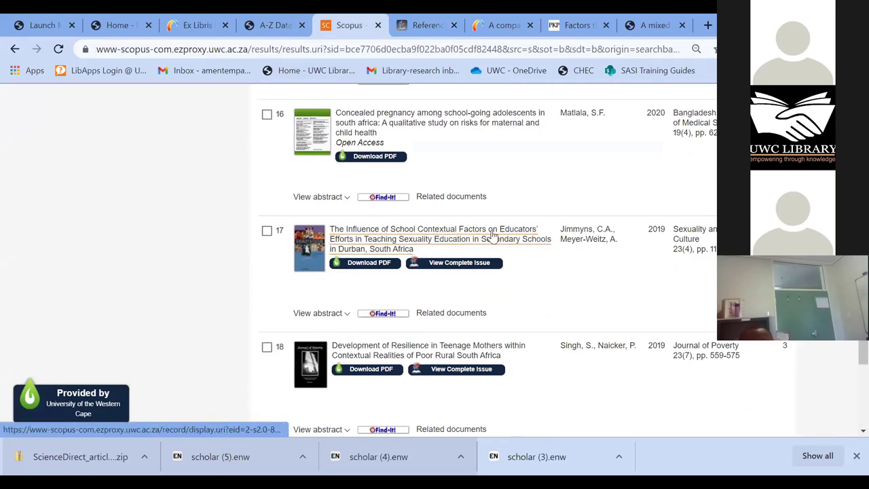
click(457, 270)
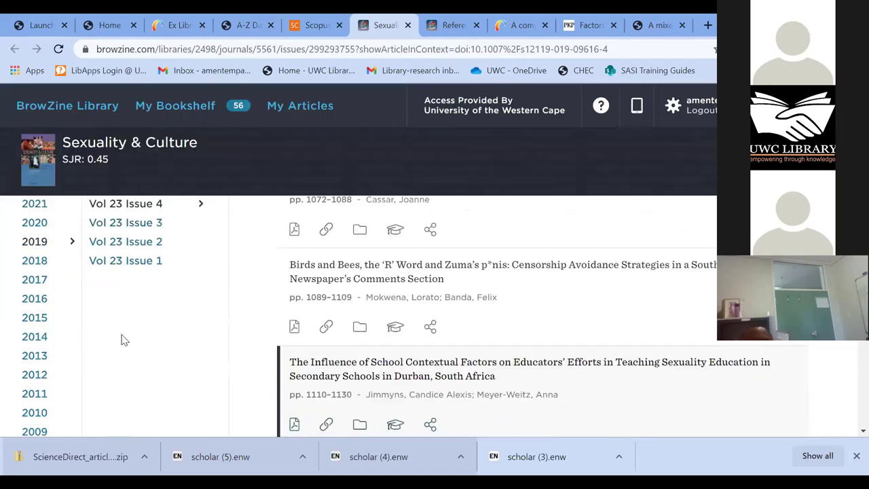
scroll(126, 339, up, 4)
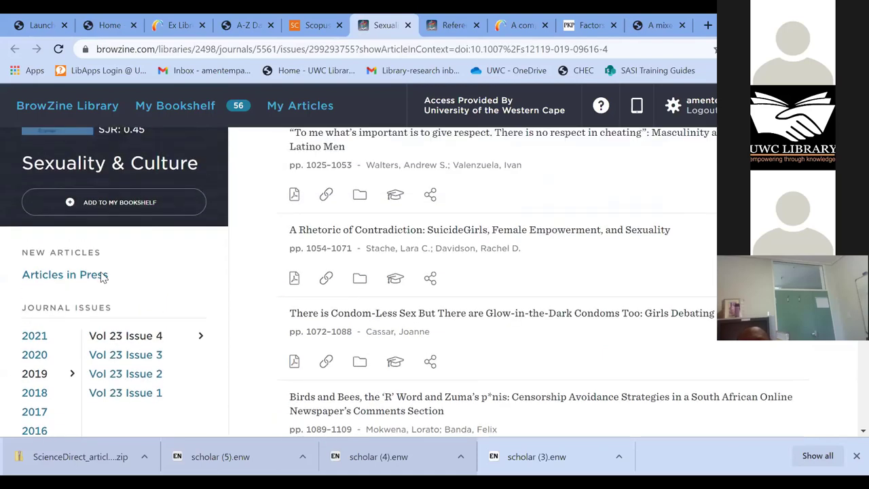
click(109, 202)
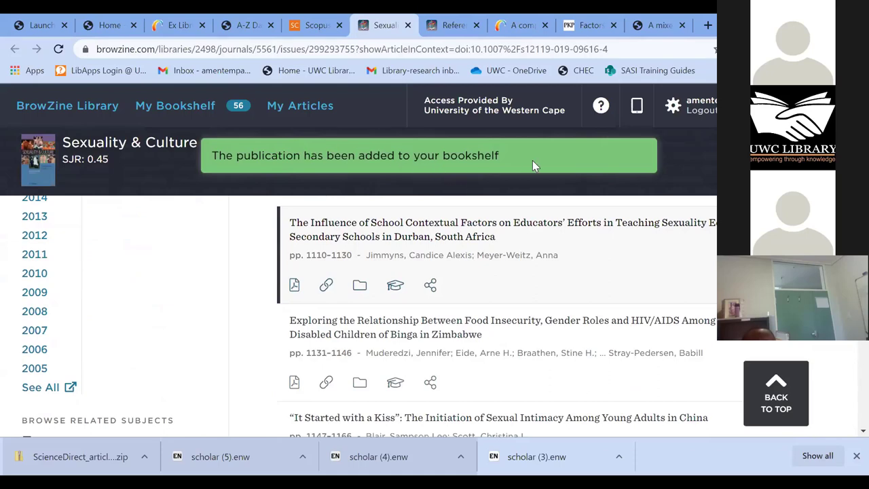
scroll(245, 348, up, 2)
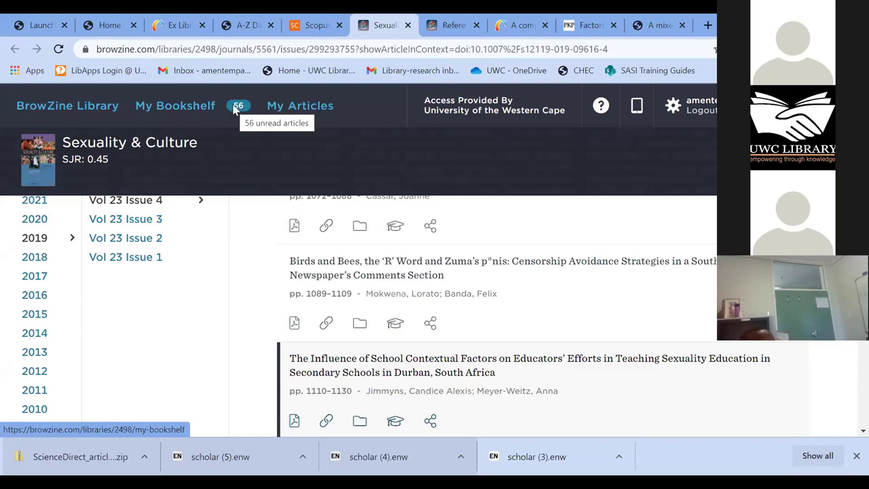
scroll(214, 249, up, 5)
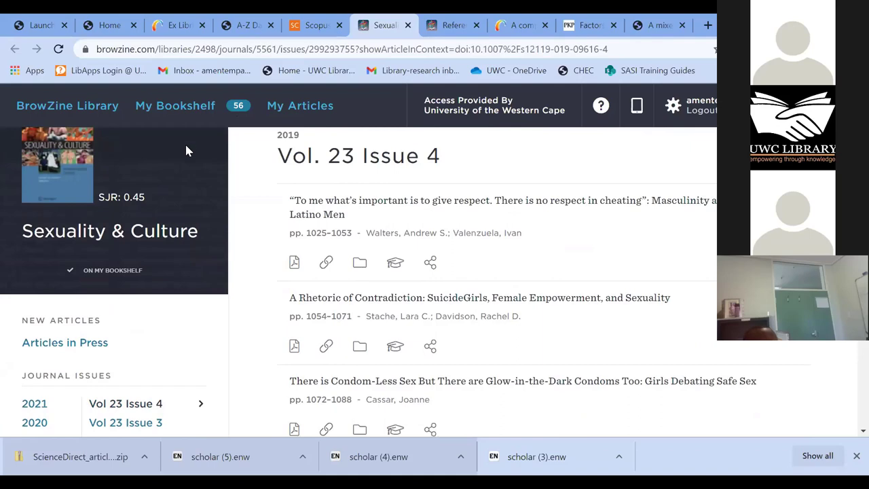
scroll(203, 122, up, 1)
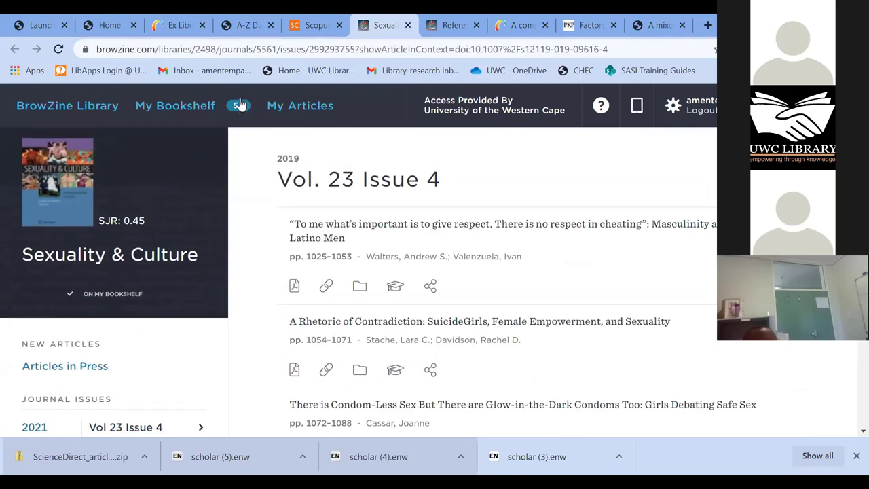
- Glance at Scopus, then return to the Sexuality & Culture issue in BrowZine and scroll through it
click(308, 28)
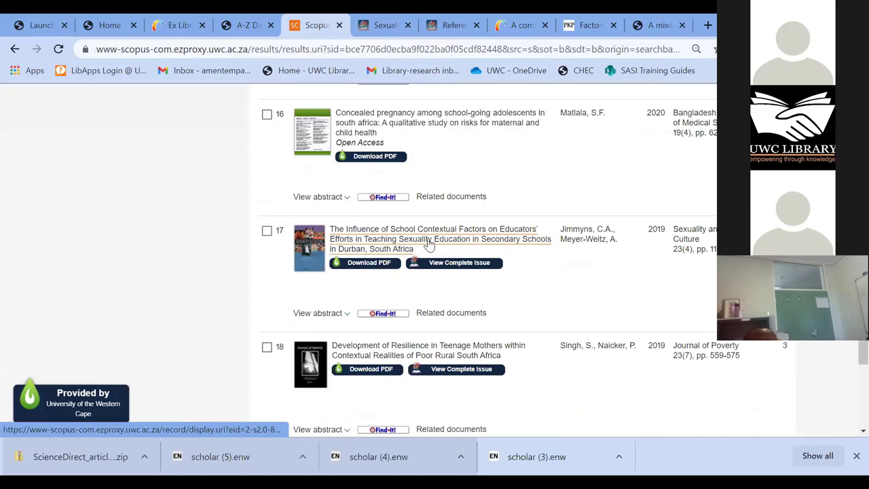
click(379, 26)
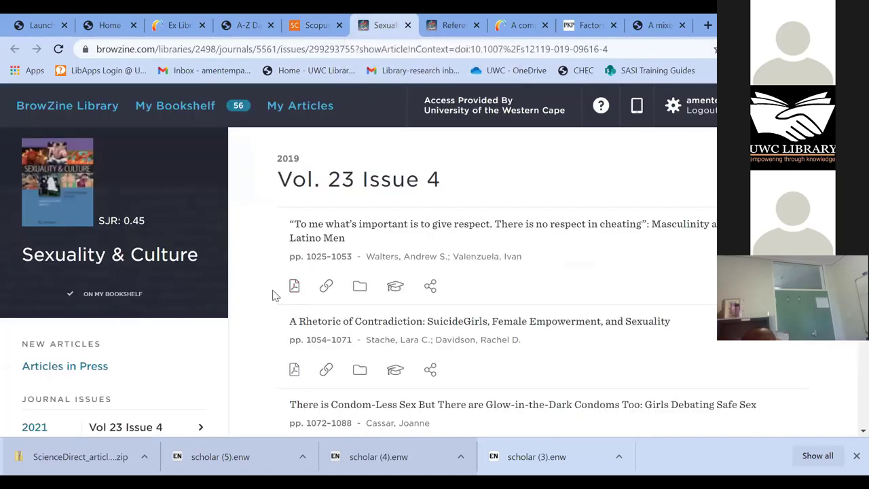
scroll(276, 294, down, 1)
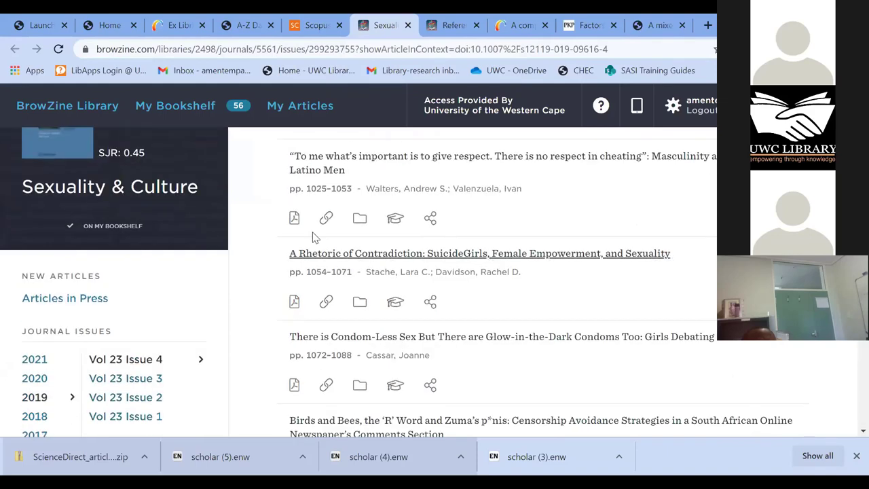
scroll(415, 319, down, 1)
scroll(410, 333, down, 2)
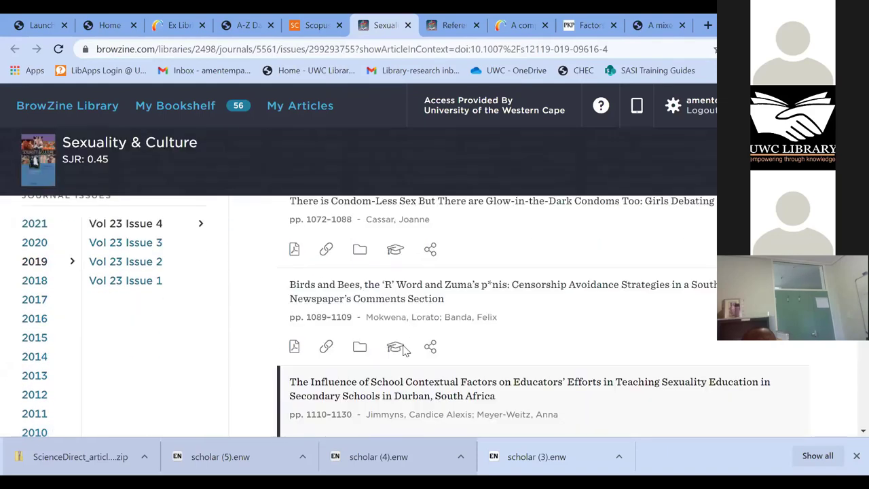
scroll(442, 315, down, 1)
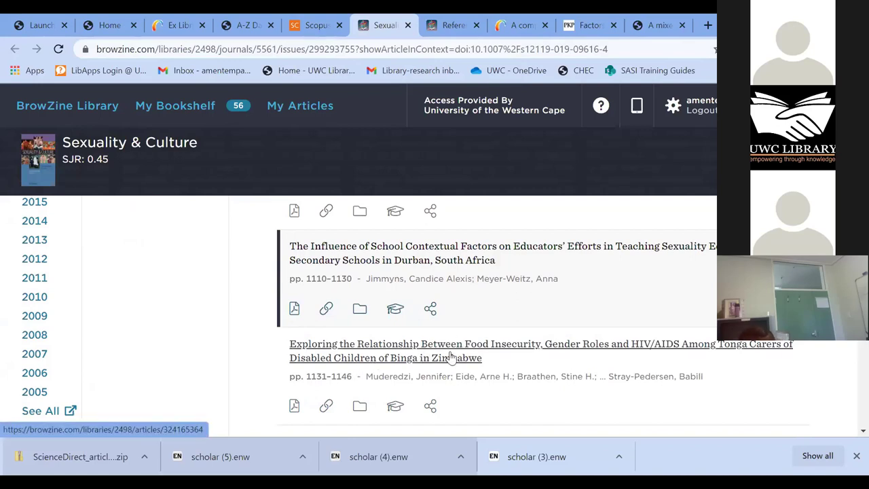
scroll(207, 385, up, 2)
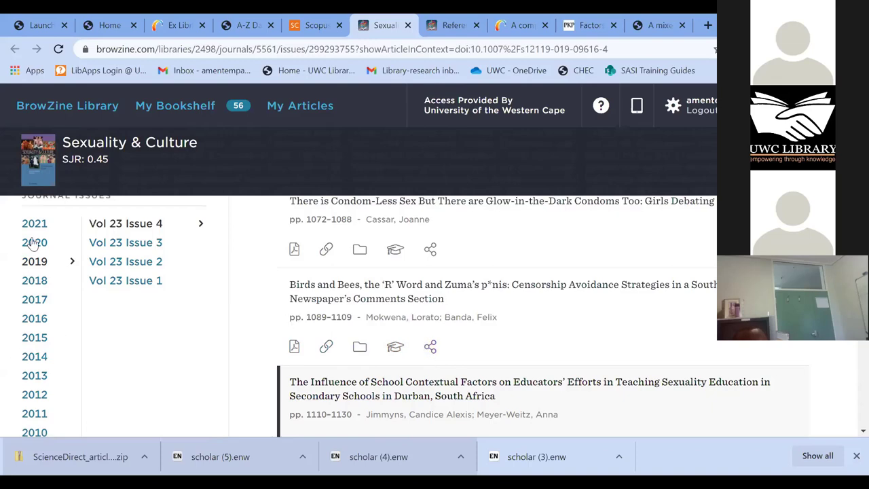
scroll(35, 248, up, 1)
scroll(31, 408, down, 1)
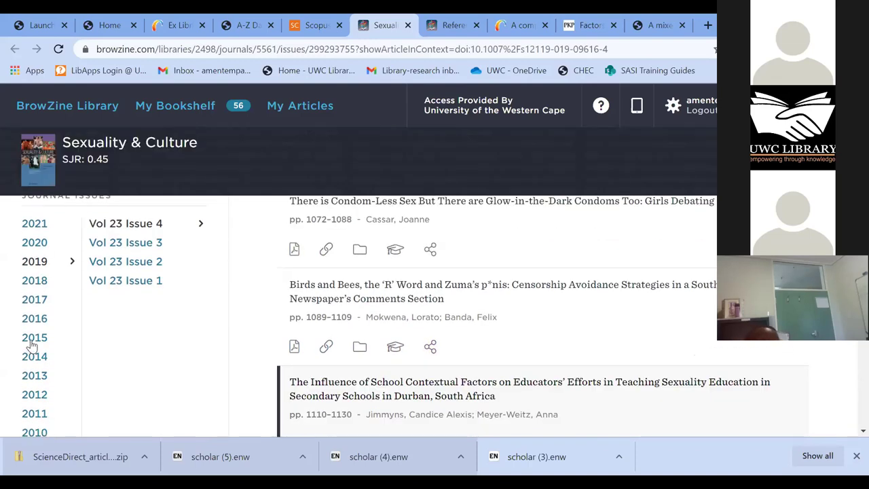
- Open the journal's 2016 Vol. 20 Issue 4 contents, then go to My Articles
click(32, 318)
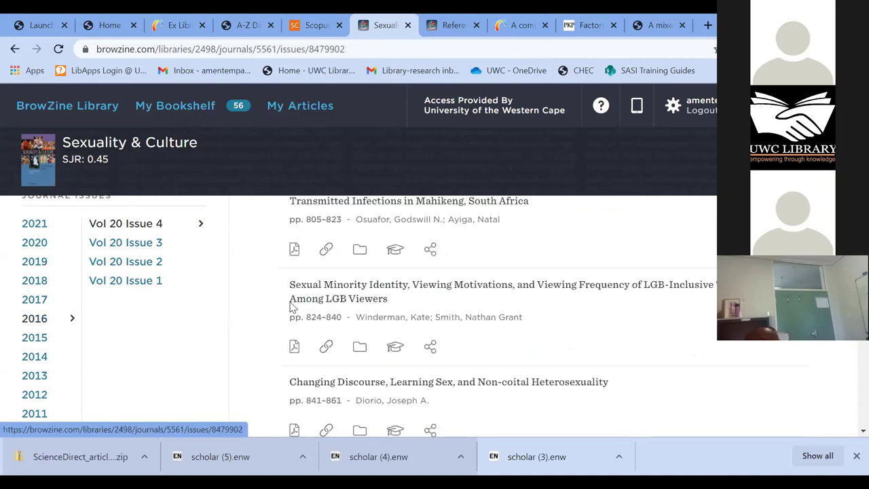
scroll(366, 315, up, 3)
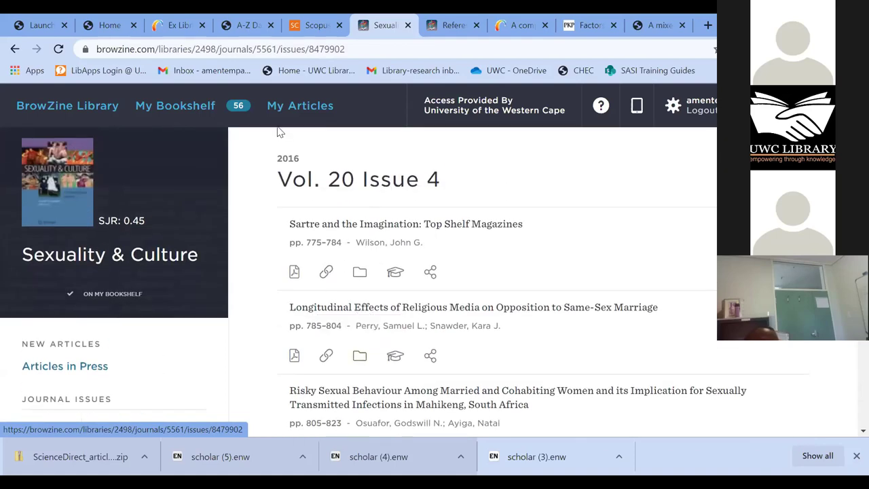
click(294, 108)
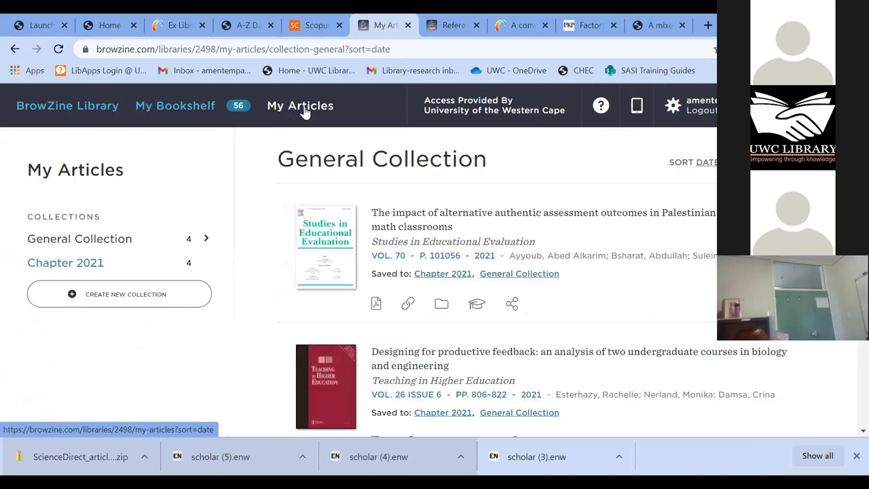
- Scroll through the four General Collection articles, including 'Mathematics 101: reconsidering the axioms'
scroll(364, 330, down, 2)
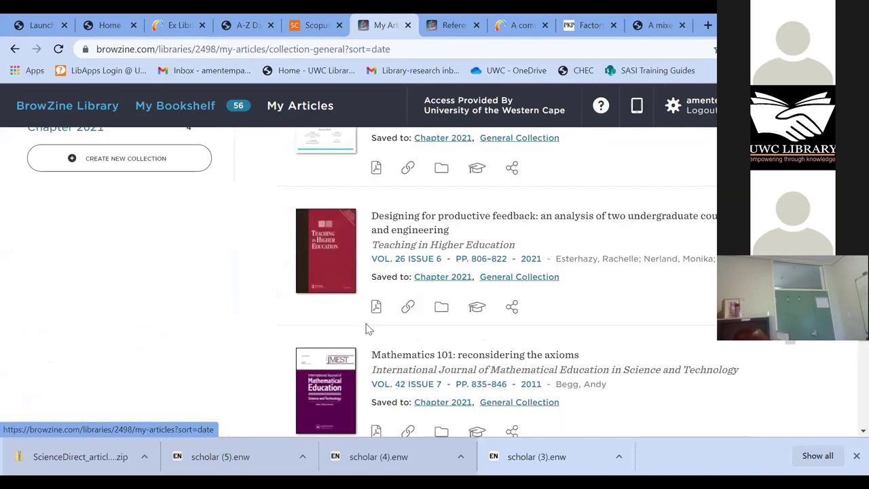
scroll(366, 329, down, 3)
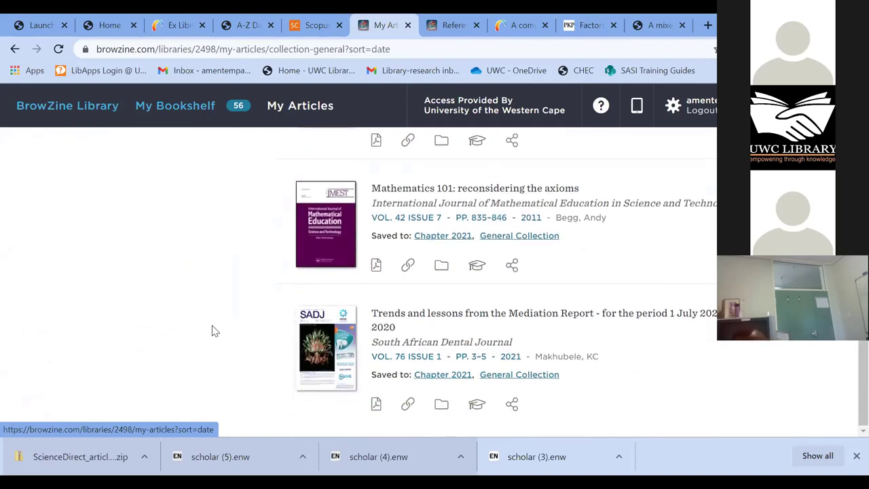
scroll(215, 333, up, 4)
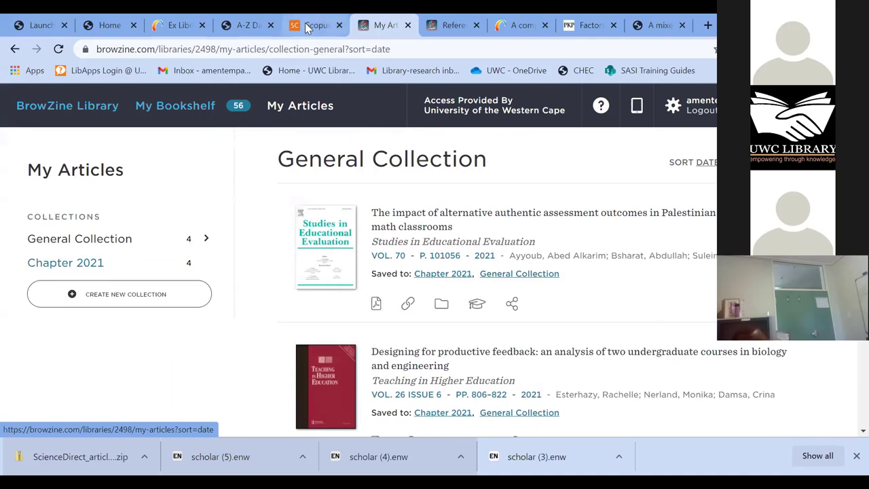
- Switch back to Scopus and scroll to the top of the 147 results
click(307, 27)
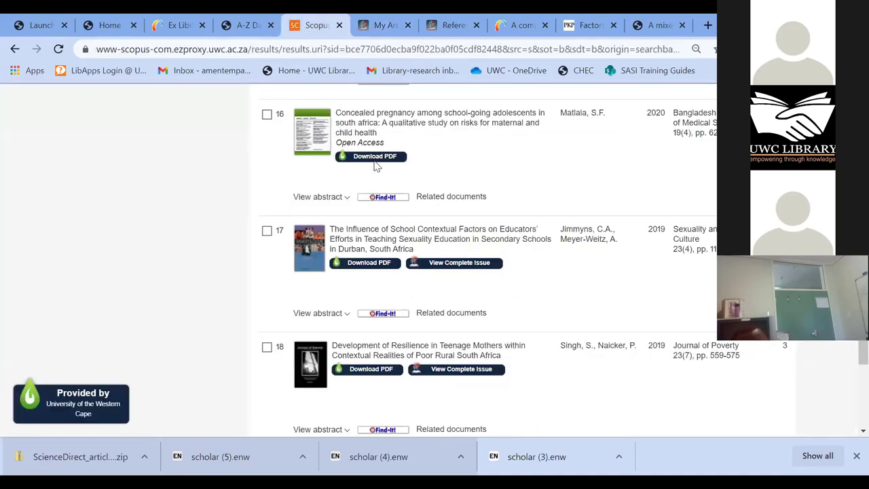
scroll(443, 287, up, 1)
scroll(442, 287, up, 12)
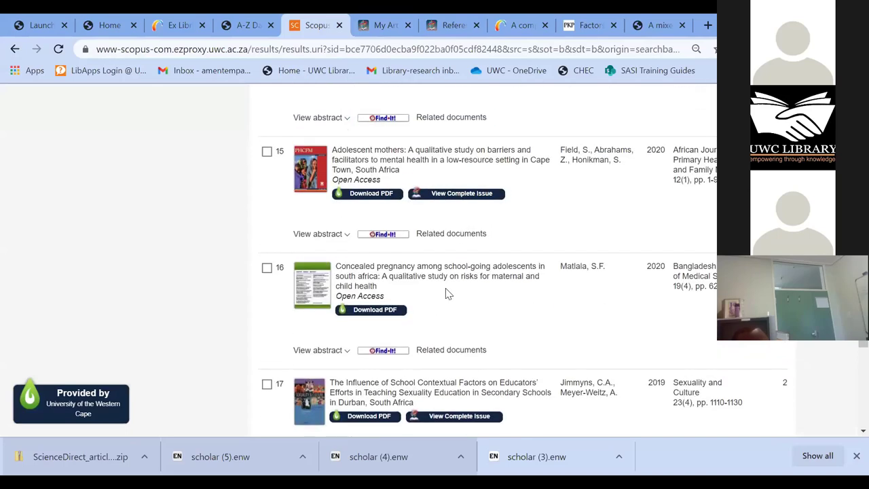
scroll(448, 292, up, 5)
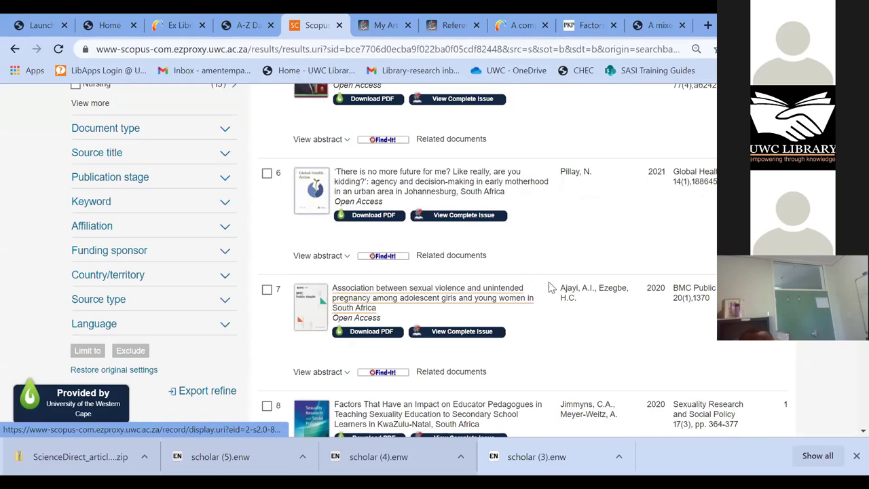
scroll(551, 288, up, 10)
scroll(556, 327, up, 1)
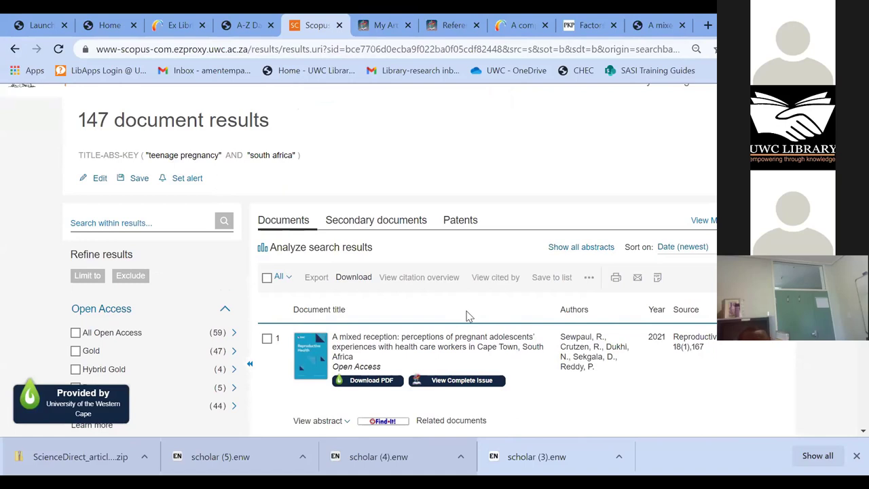
scroll(468, 316, up, 1)
- Tick and then untick result 1, 'A mixed reception'
scroll(436, 326, down, 1)
scroll(353, 203, down, 1)
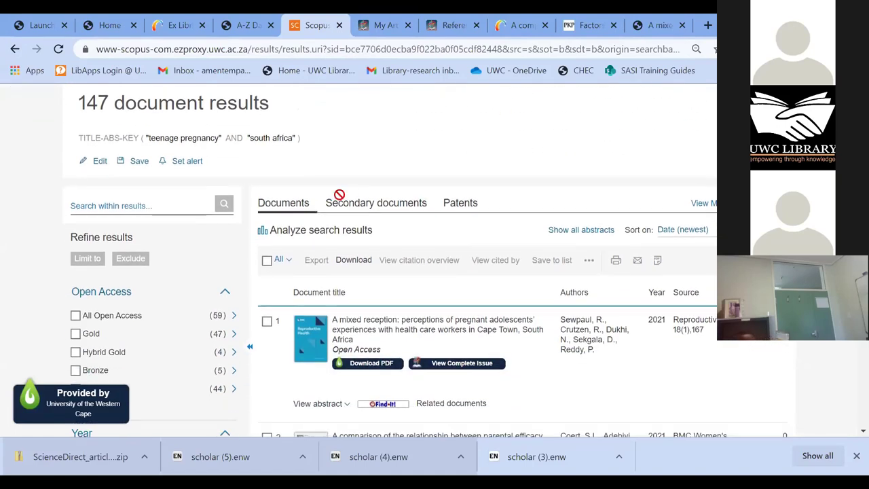
scroll(339, 195, down, 1)
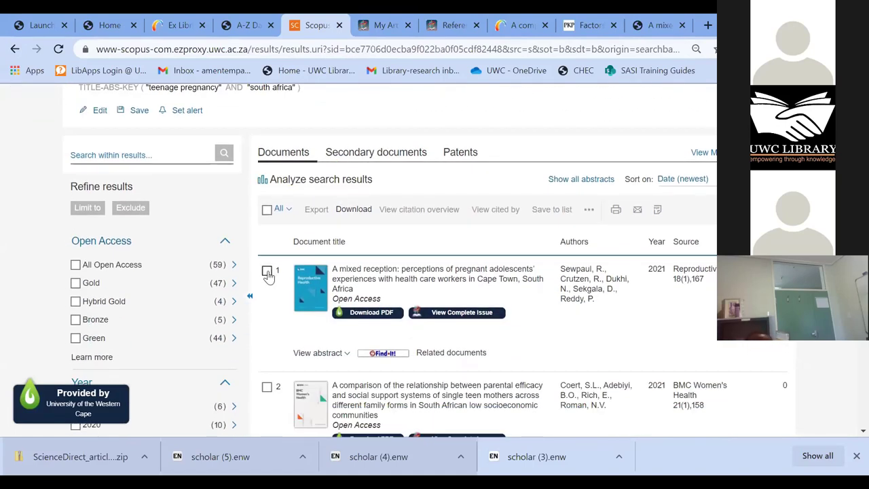
click(266, 271)
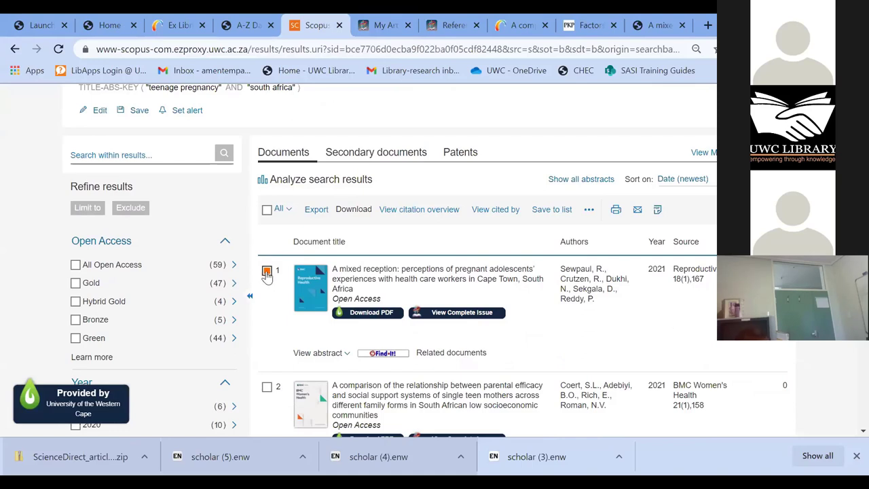
click(266, 272)
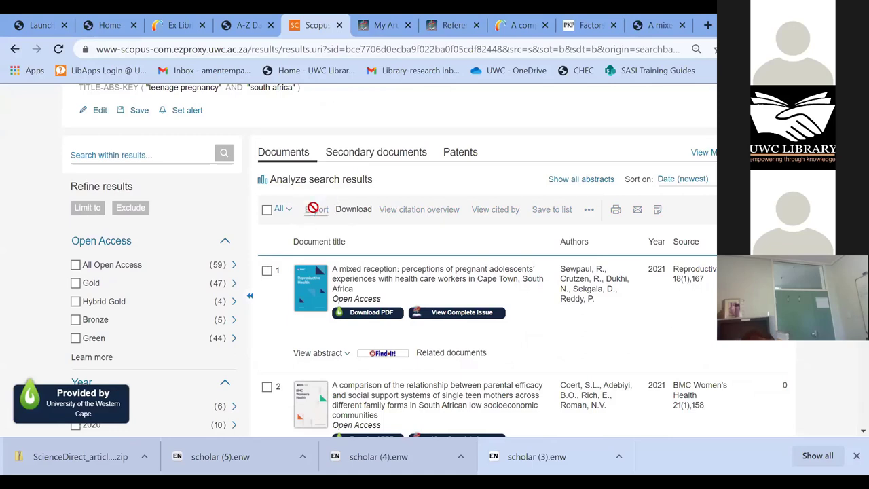
- Tick result 1 and export it with Mendeley as the destination, which ends in an export error
click(267, 273)
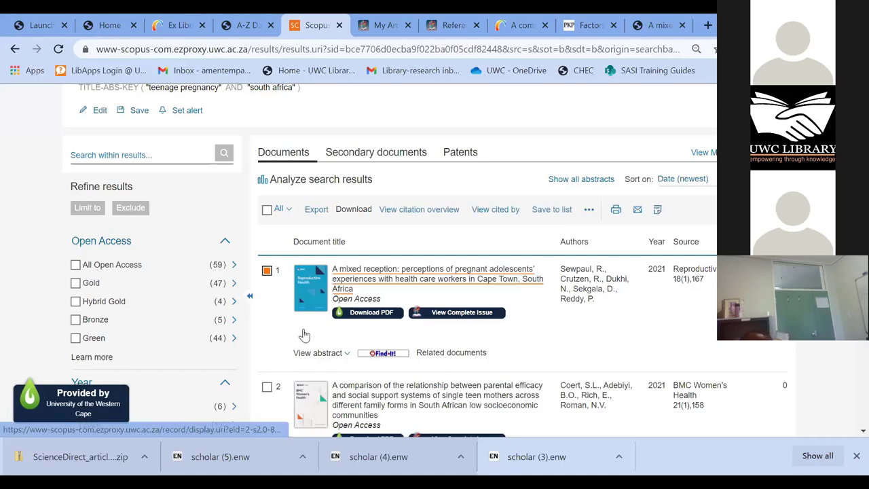
click(319, 212)
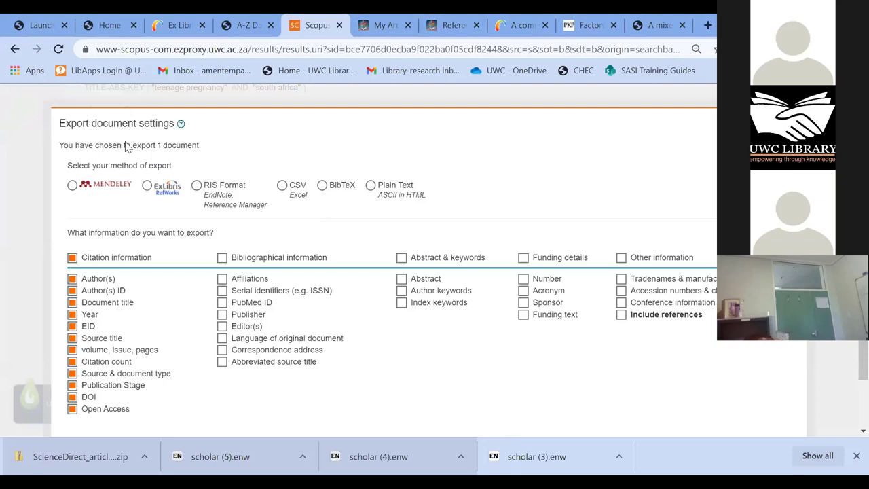
click(72, 186)
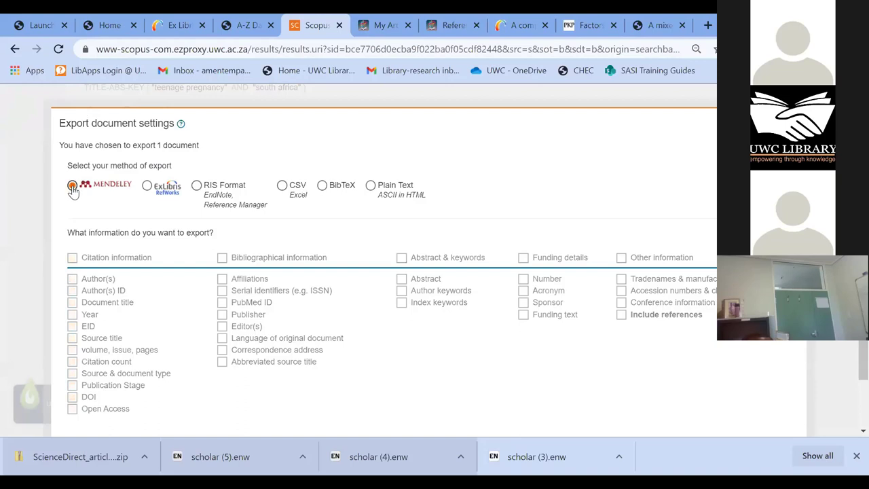
scroll(112, 164, down, 1)
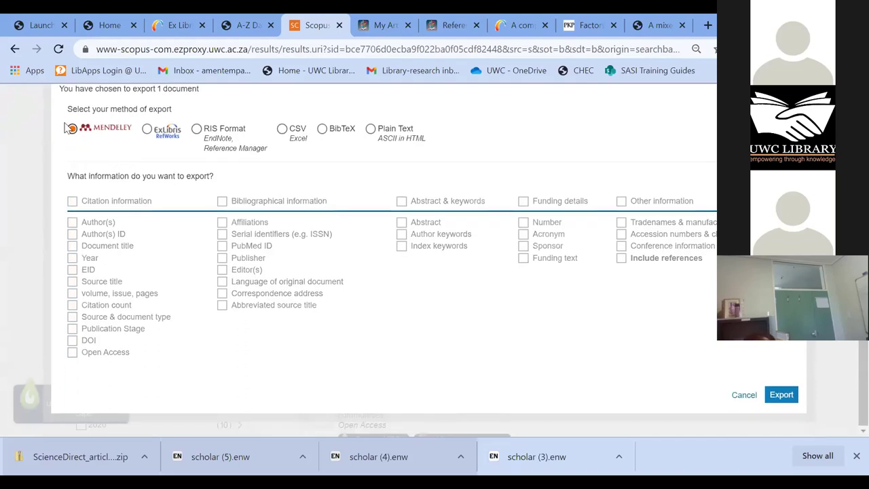
click(790, 396)
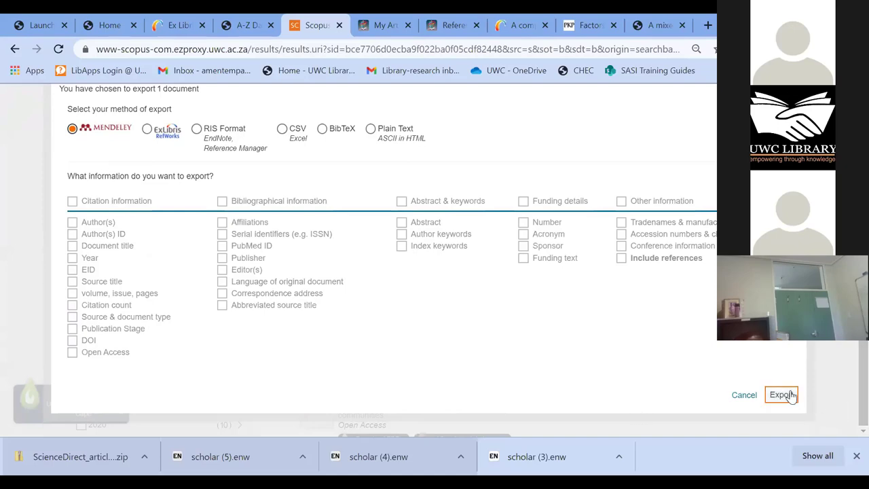
click(791, 396)
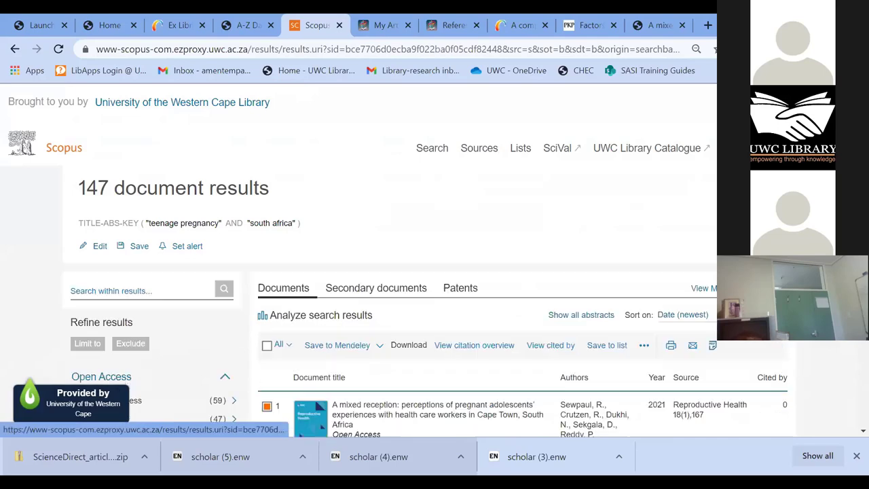
- Tick result 2, the 2021 parental efficacy comparison of single teen mothers
scroll(125, 326, down, 1)
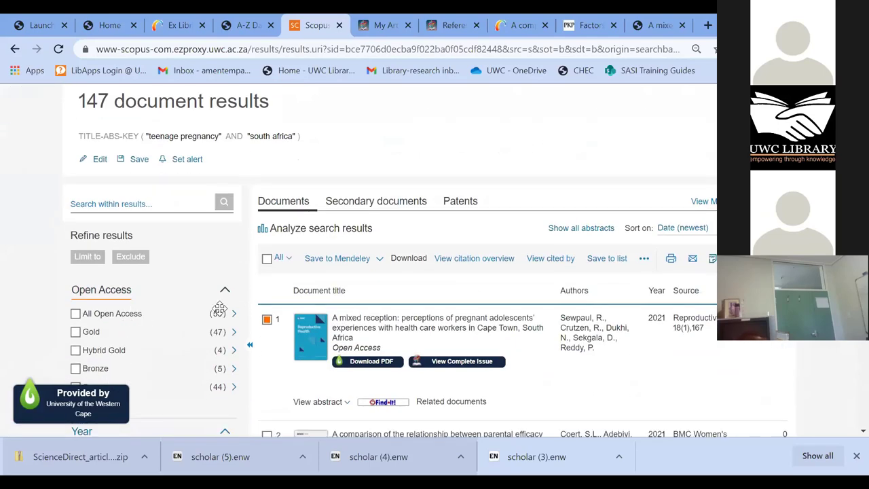
scroll(220, 308, down, 2)
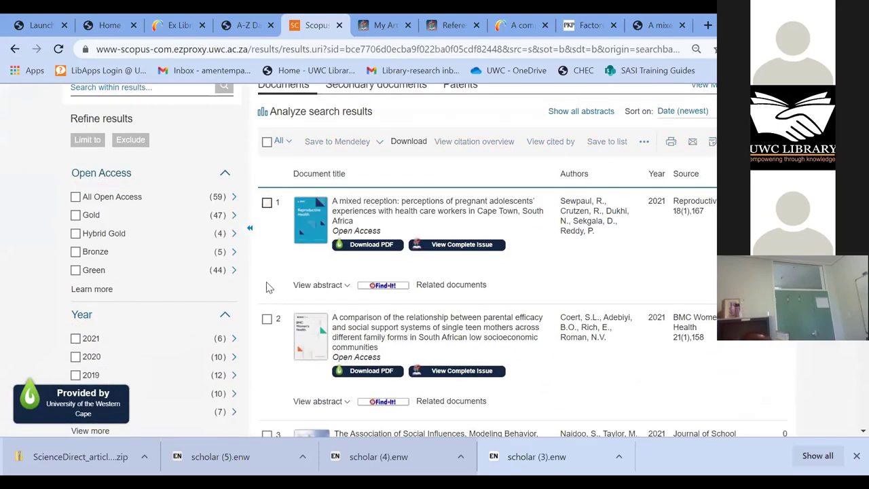
scroll(265, 285, down, 2)
click(267, 184)
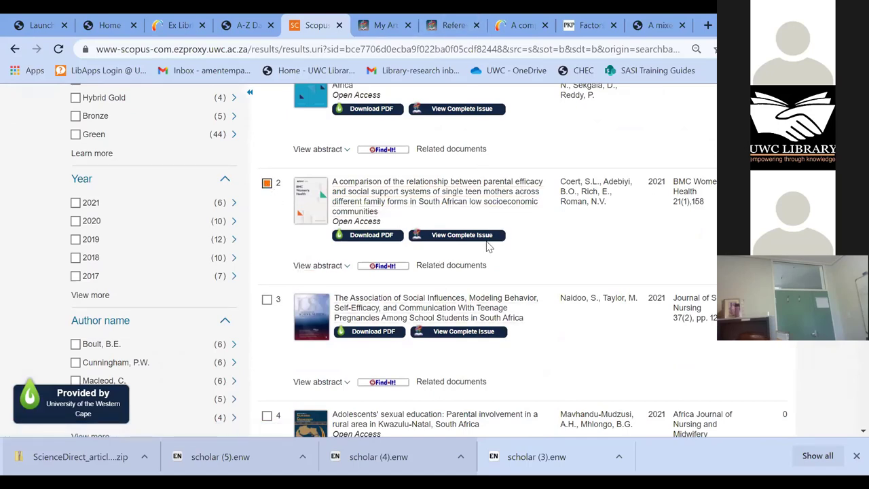
- Scroll up and down the results list to review the entries around result 3
scroll(346, 234, up, 3)
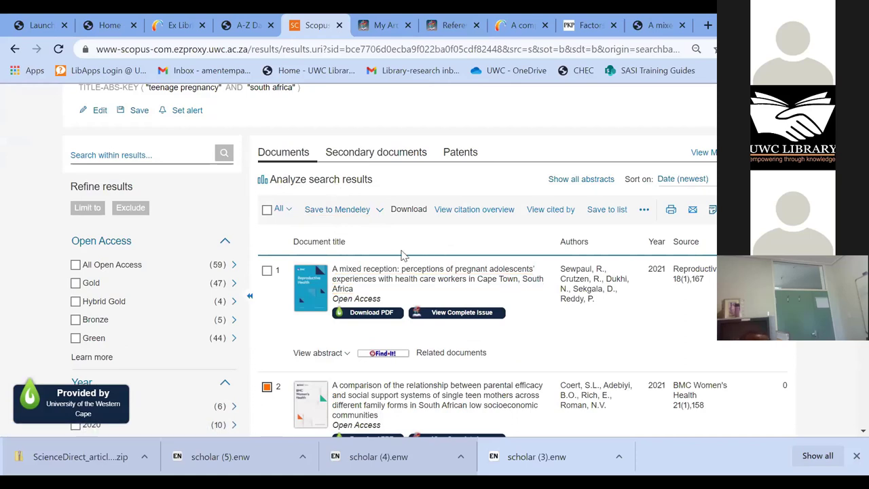
scroll(340, 241, down, 2)
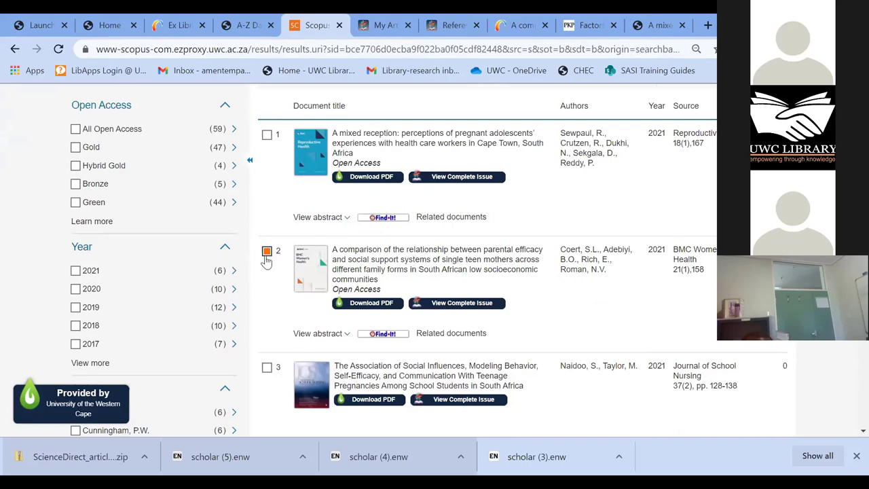
scroll(270, 261, down, 1)
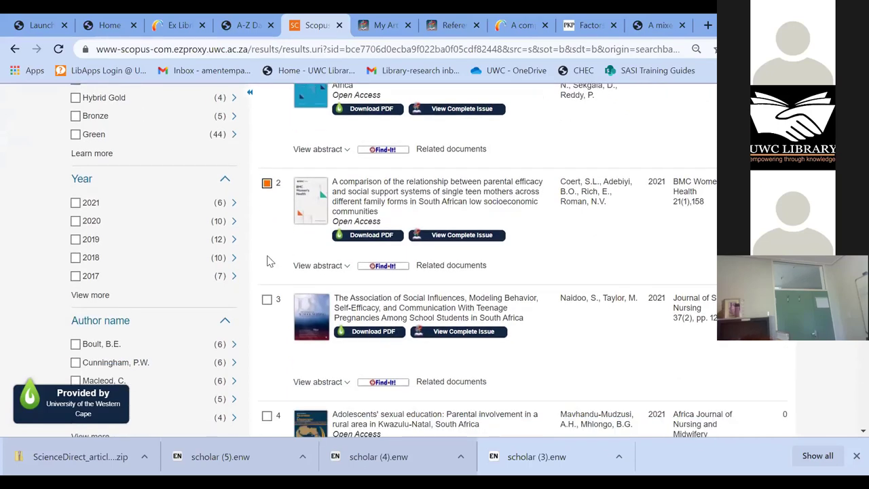
scroll(269, 262, down, 3)
scroll(267, 258, up, 3)
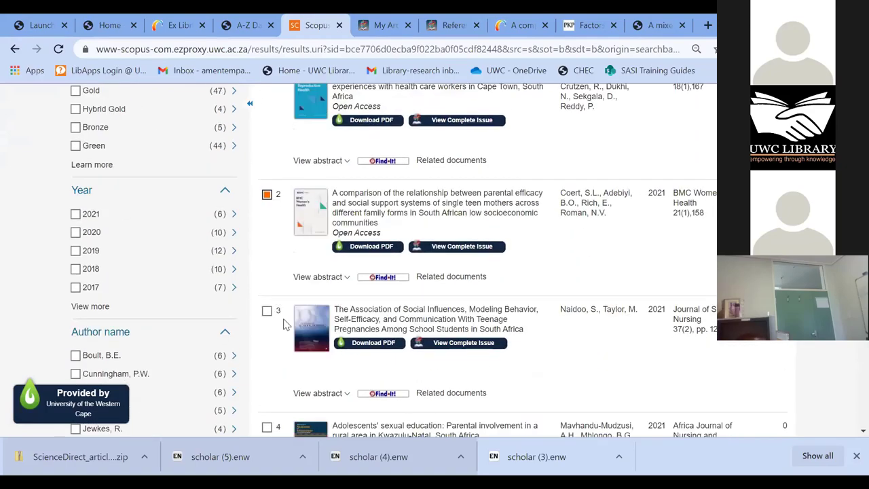
scroll(274, 365, up, 10)
scroll(269, 366, down, 2)
scroll(261, 368, up, 1)
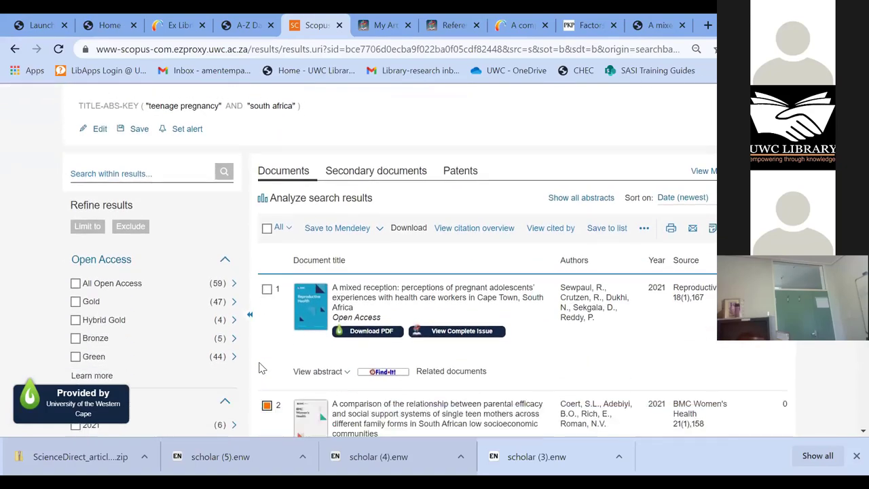
scroll(265, 353, down, 2)
scroll(267, 326, down, 1)
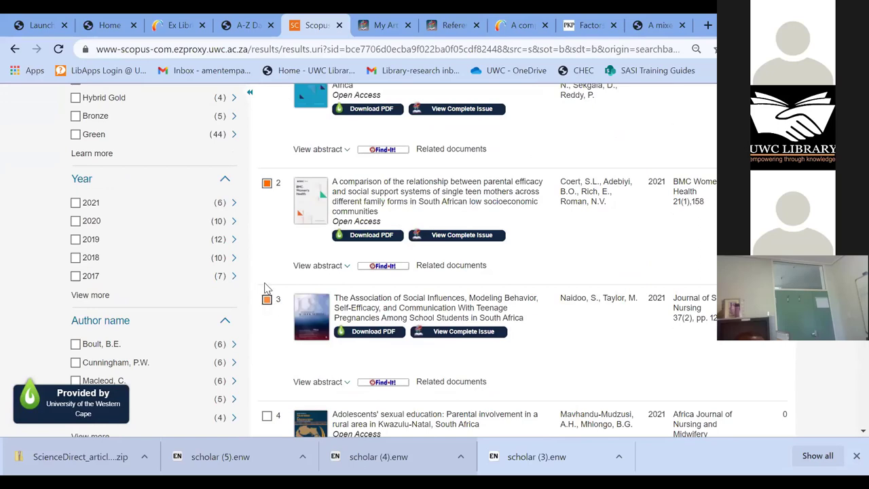
scroll(267, 291, up, 4)
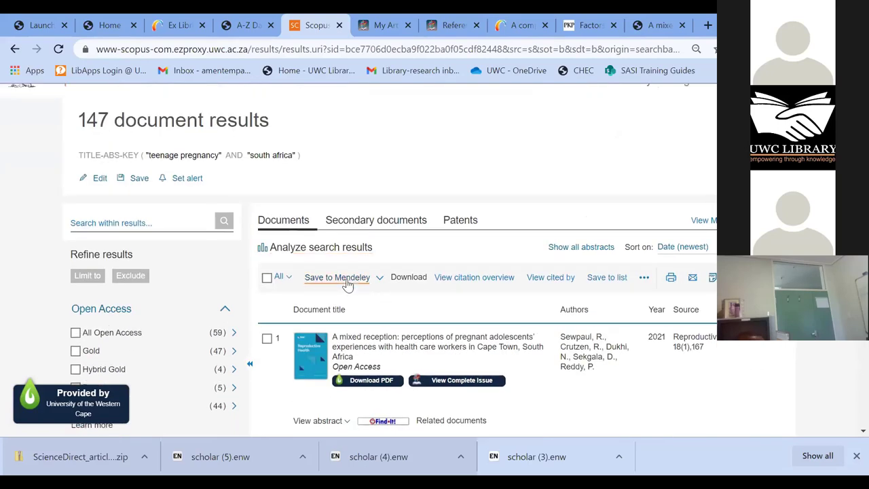
scroll(325, 282, down, 1)
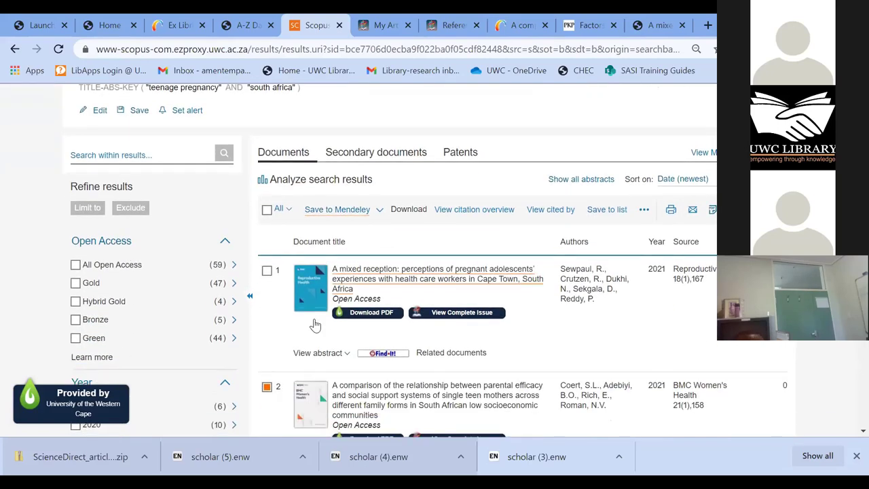
- Try saving the marked results to Mendeley and scroll past the resulting export error banner
click(335, 212)
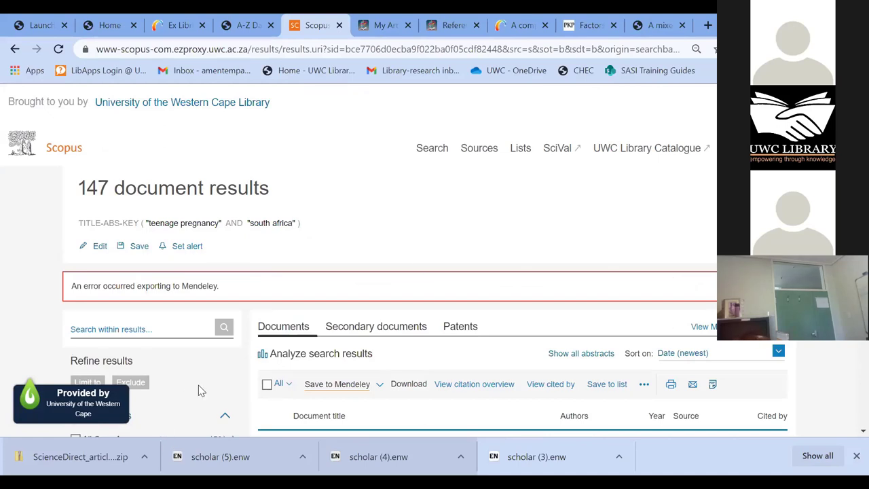
scroll(204, 385, down, 1)
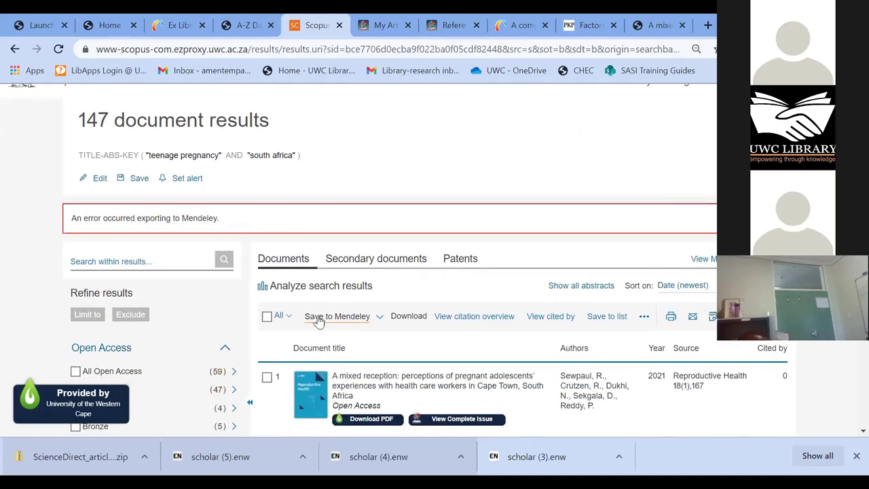
scroll(340, 319, down, 1)
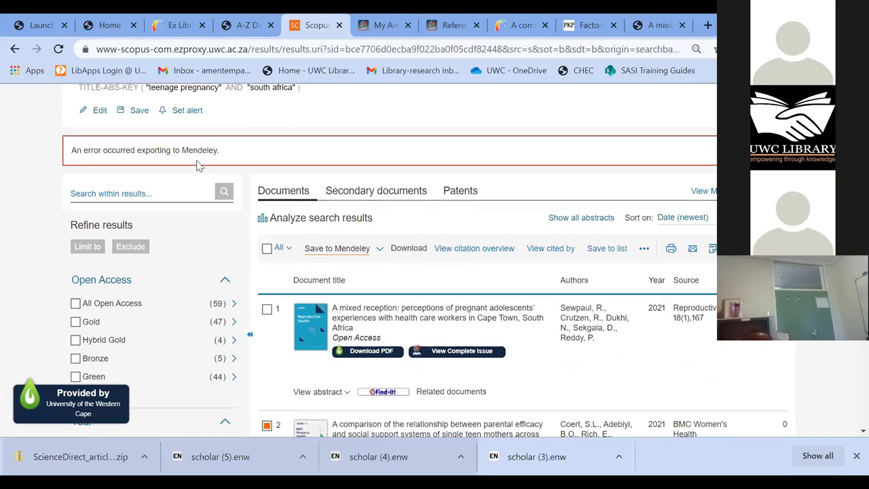
scroll(702, 181, up, 2)
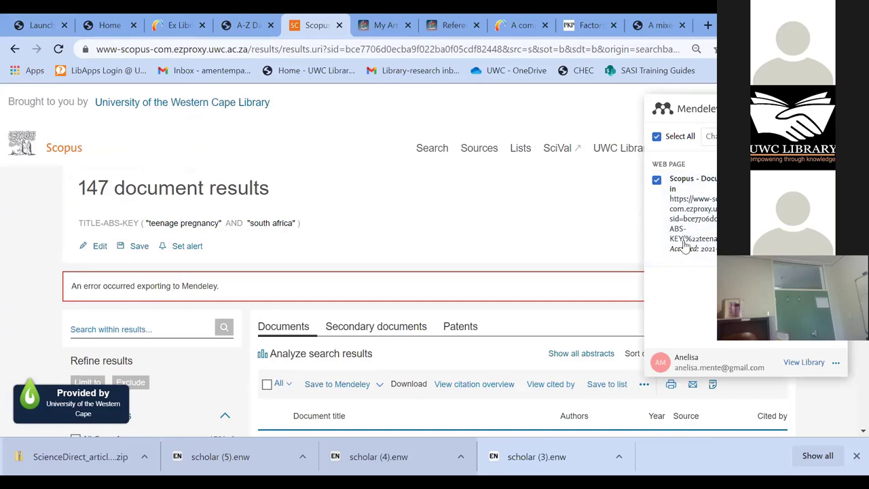
- Use Select All in the Mendeley Web Importer to tick the Scopus results page entry
click(656, 181)
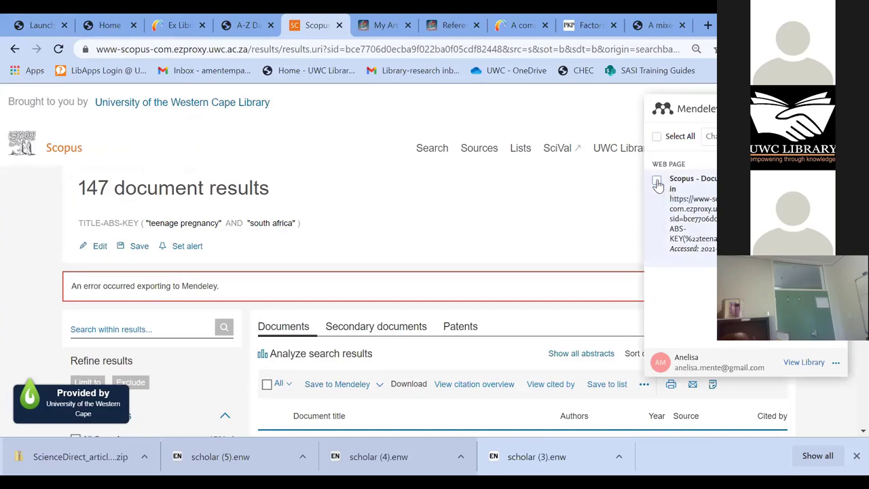
click(672, 139)
click(673, 141)
click(674, 142)
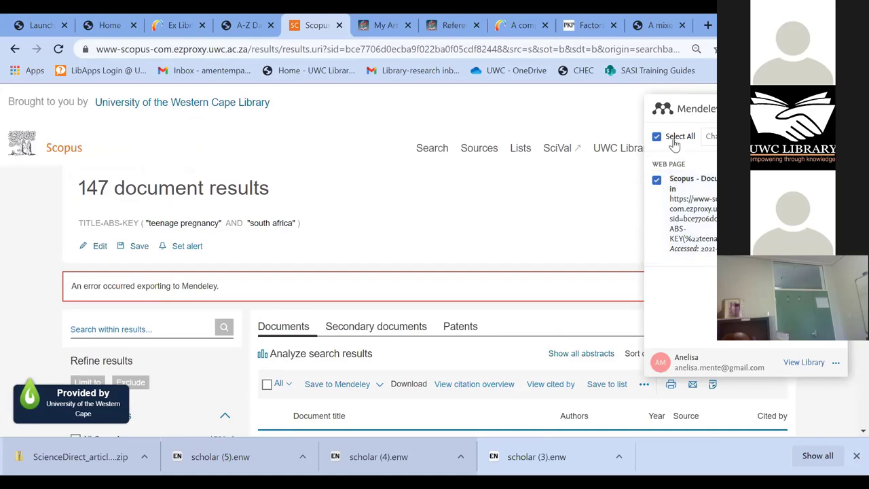
- Scroll the importer panel, then close it to return to the Scopus results
scroll(387, 265, down, 5)
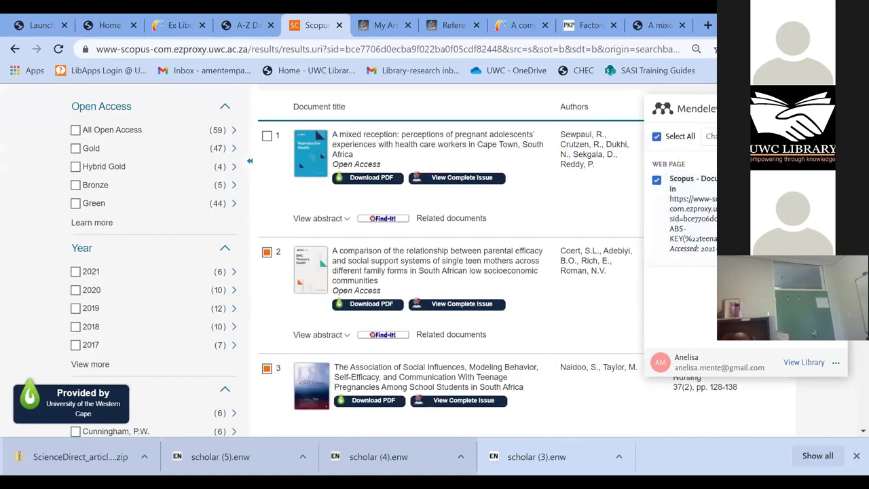
scroll(460, 303, down, 1)
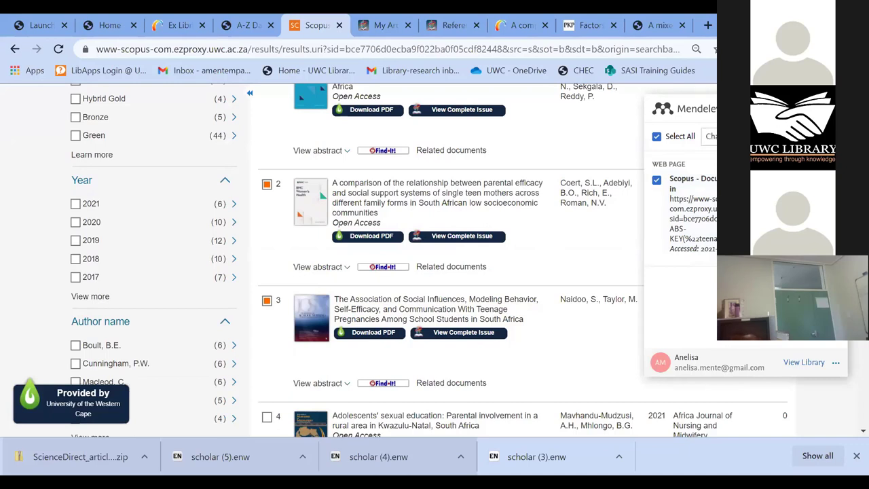
click(266, 132)
- Untick results 2 and 3 so only result 7, the sexual-violence and unintended-pregnancy article, is marked
click(266, 184)
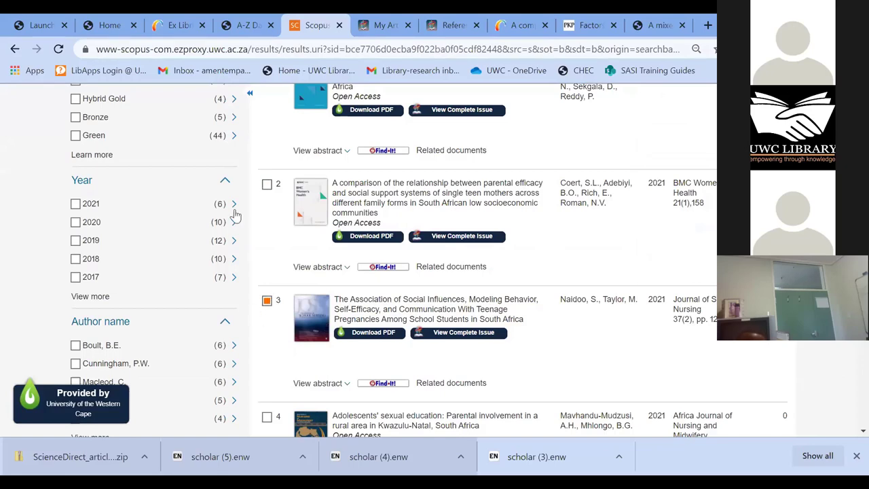
scroll(264, 168, down, 2)
click(266, 167)
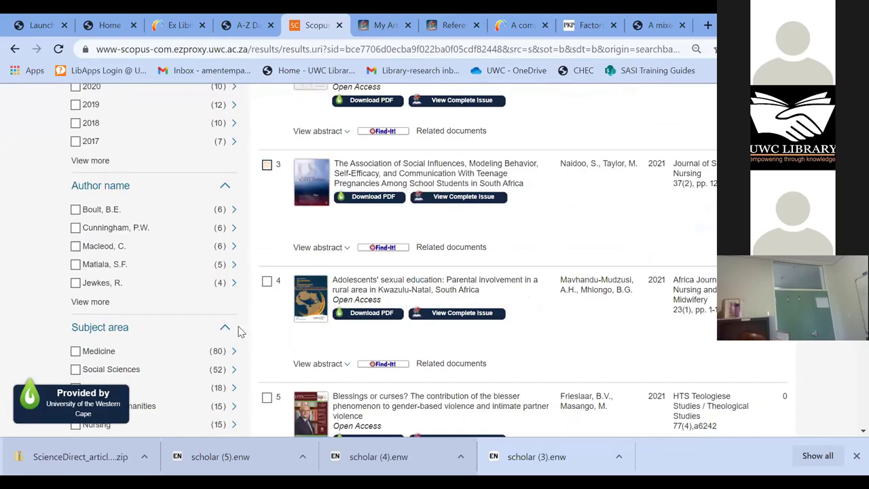
scroll(240, 332, down, 1)
scroll(292, 366, down, 1)
scroll(293, 349, down, 4)
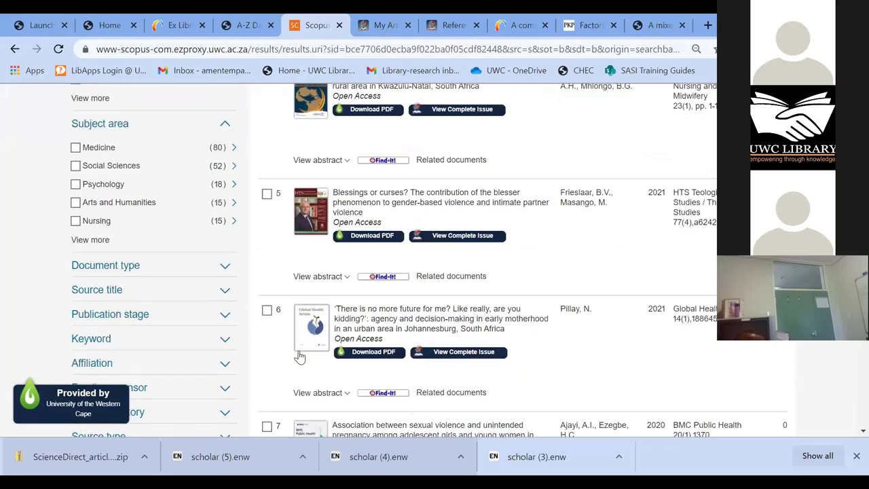
scroll(268, 227, down, 3)
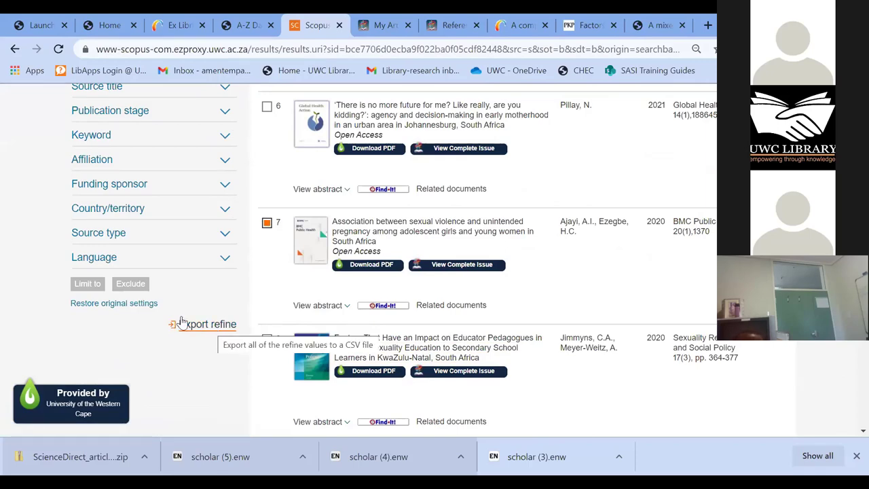
scroll(136, 310, up, 1)
scroll(136, 310, up, 8)
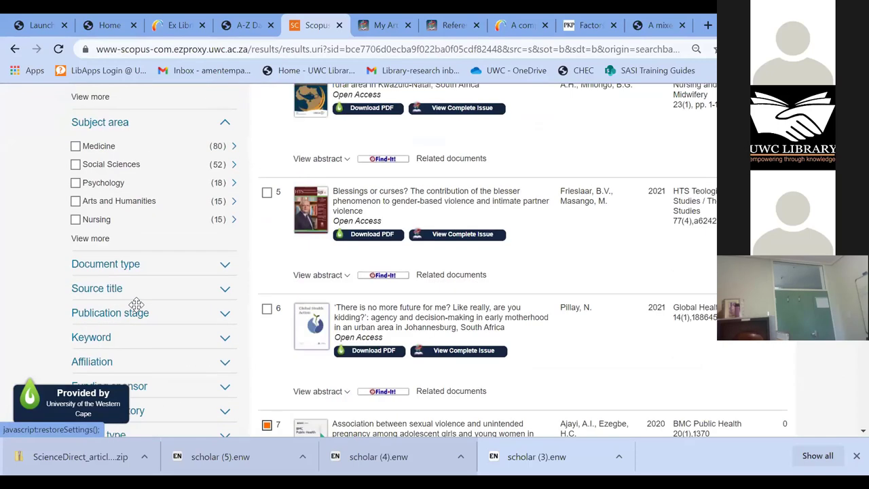
scroll(284, 243, up, 3)
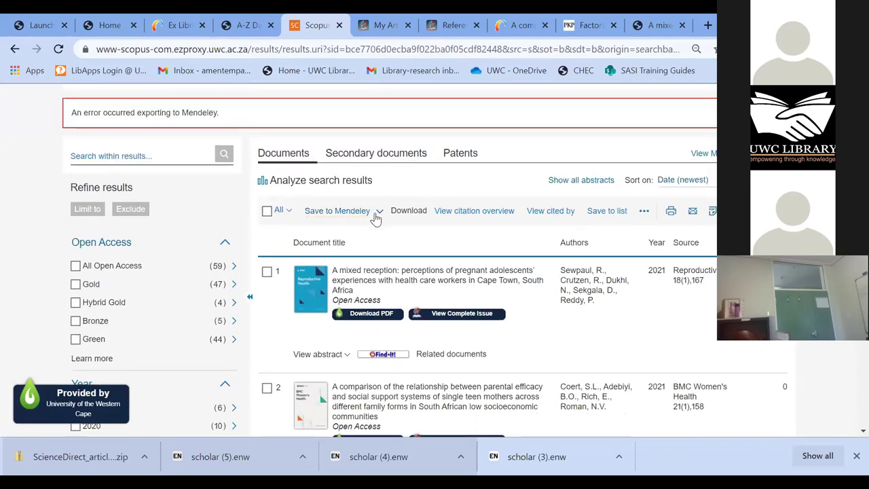
- Export the marked article in RIS format with all citation information fields included
click(378, 212)
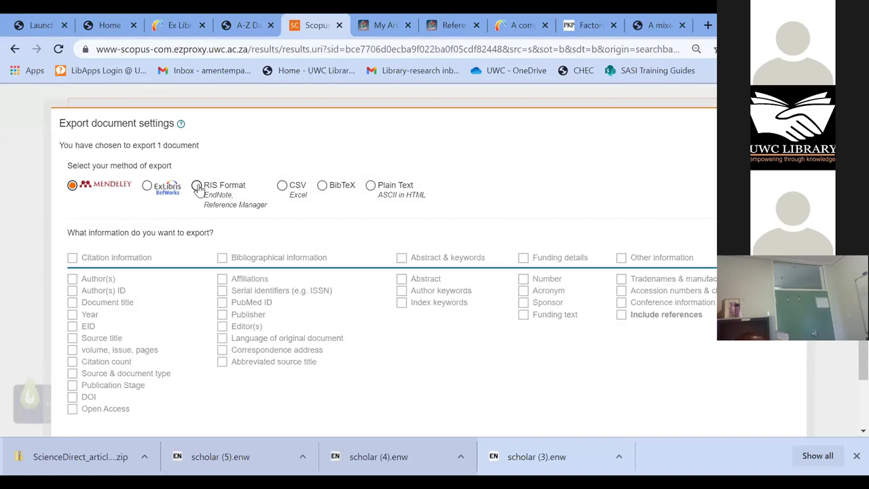
click(197, 185)
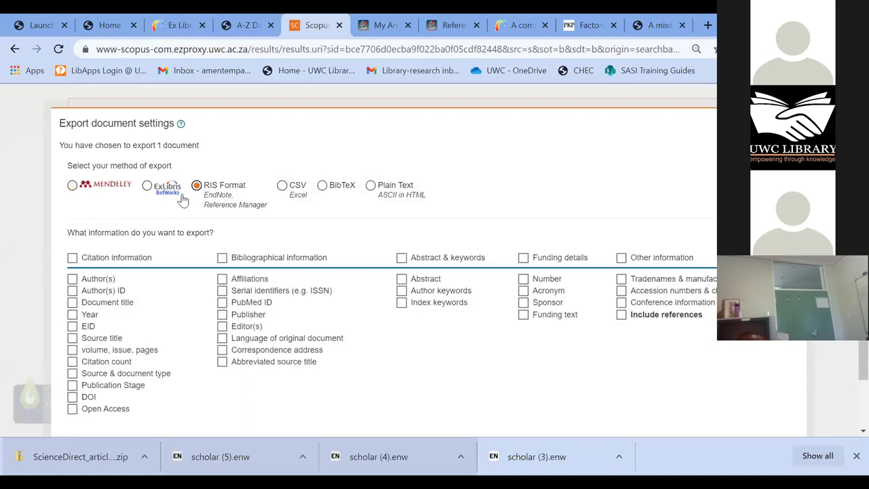
click(73, 258)
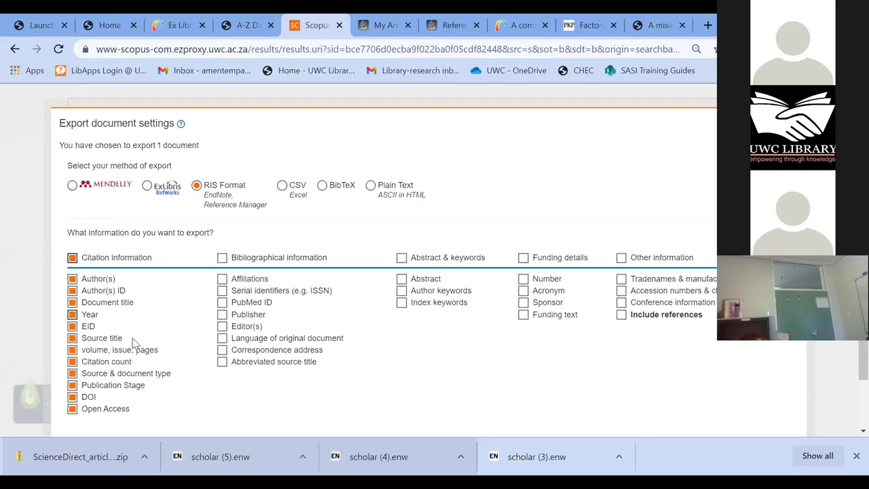
scroll(604, 265, down, 1)
click(778, 396)
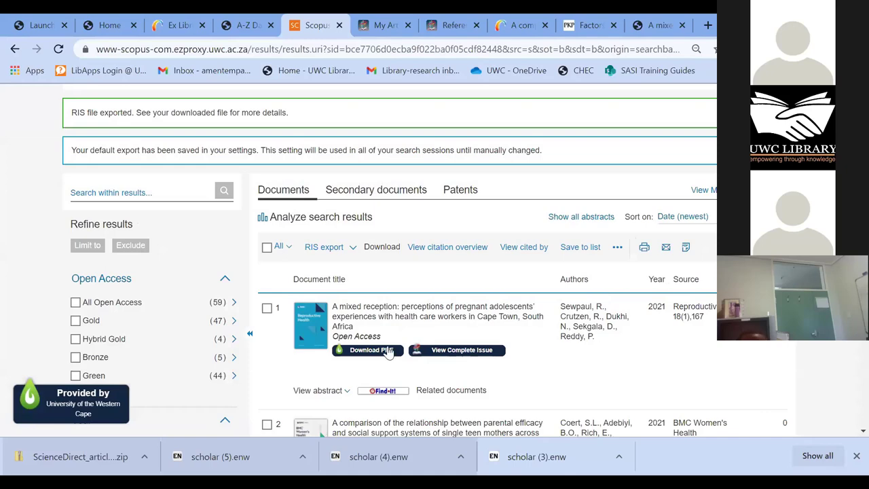
- Mark result 4, switch the export method back to Mendeley, and return to document search
scroll(390, 346, down, 10)
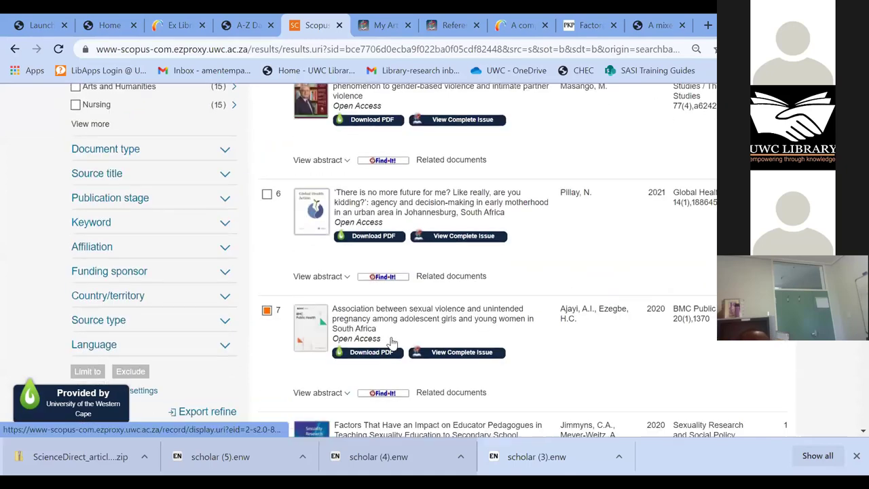
scroll(390, 342, down, 1)
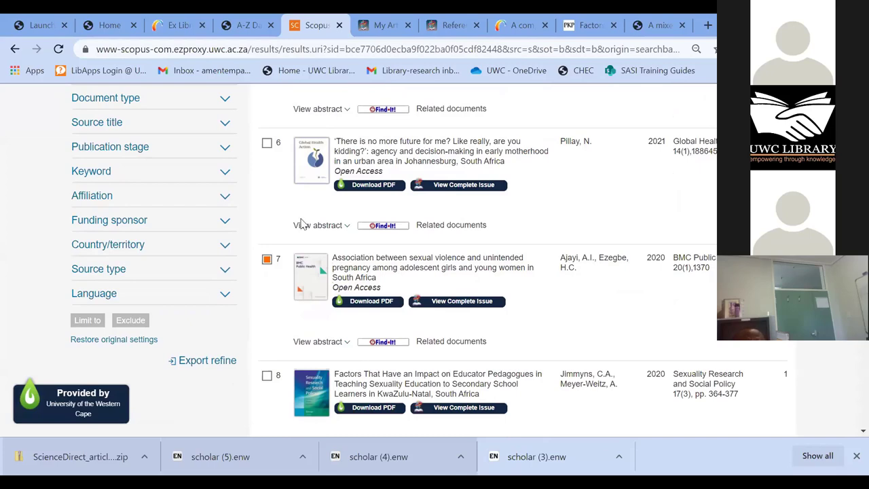
scroll(280, 294, up, 4)
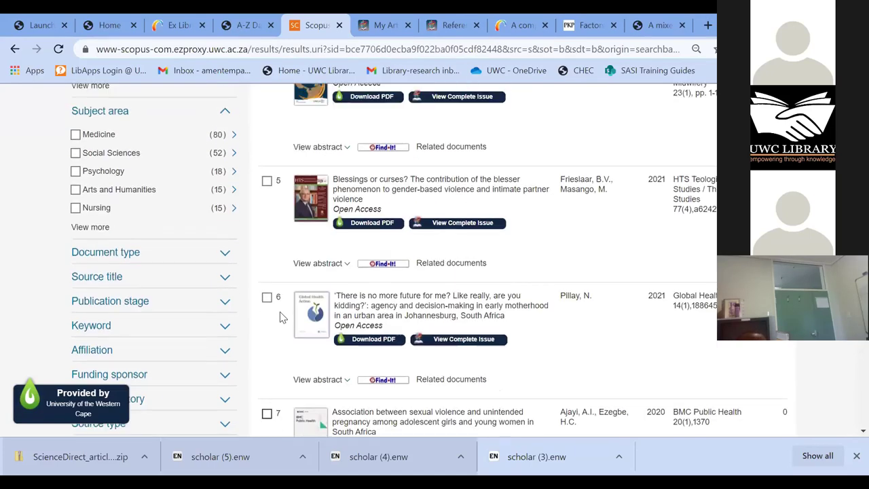
scroll(274, 271, up, 1)
click(267, 251)
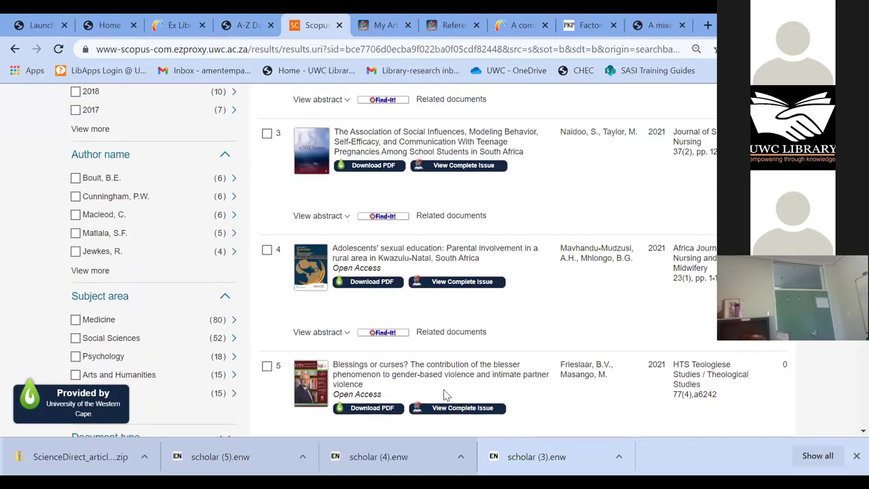
scroll(390, 392, up, 7)
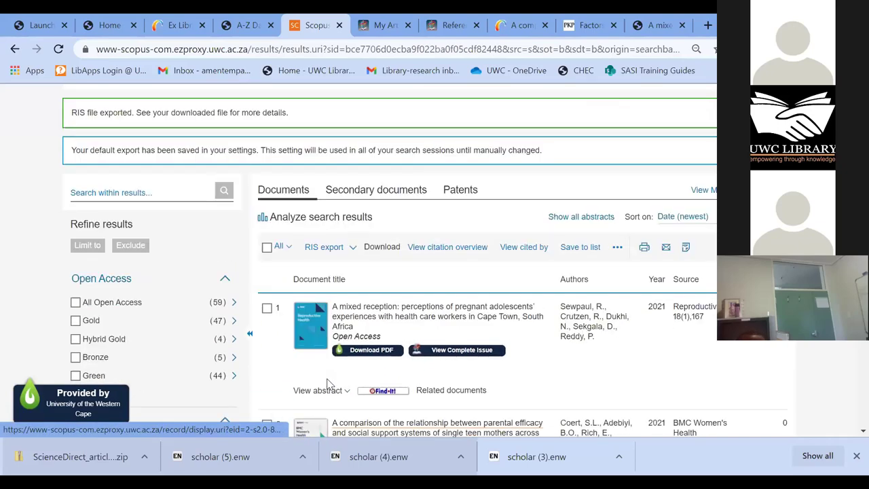
click(348, 318)
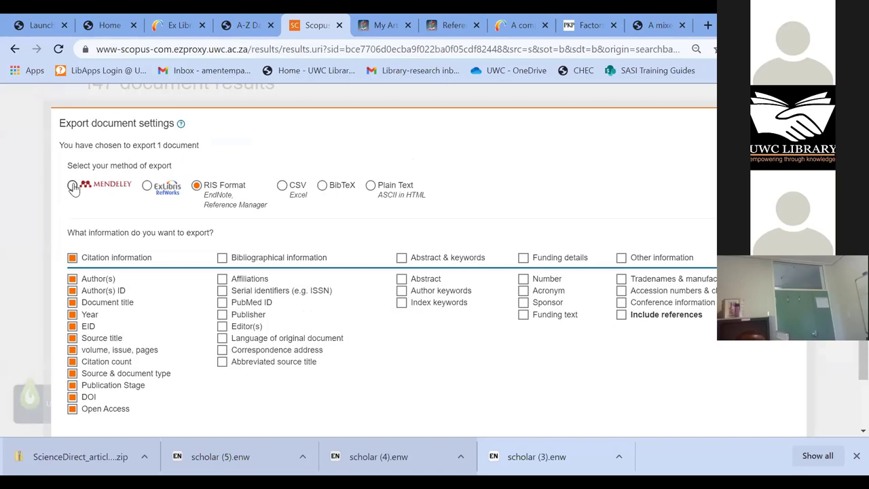
click(73, 186)
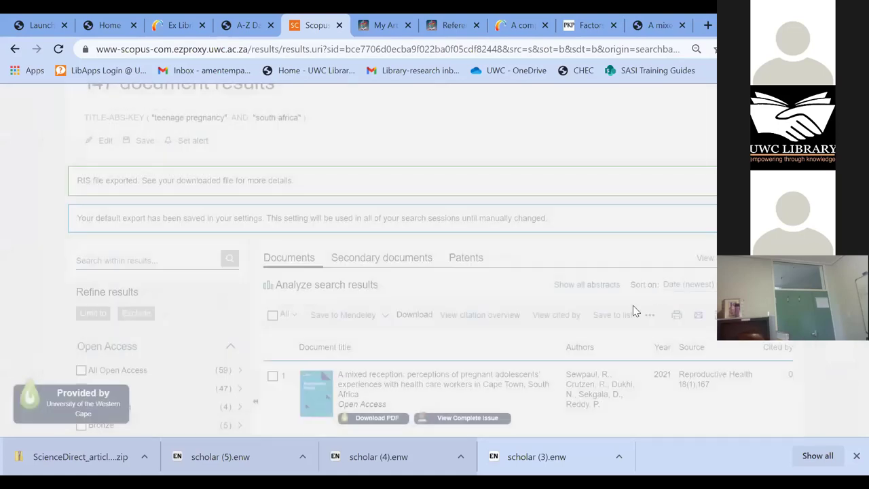
scroll(635, 288, up, 3)
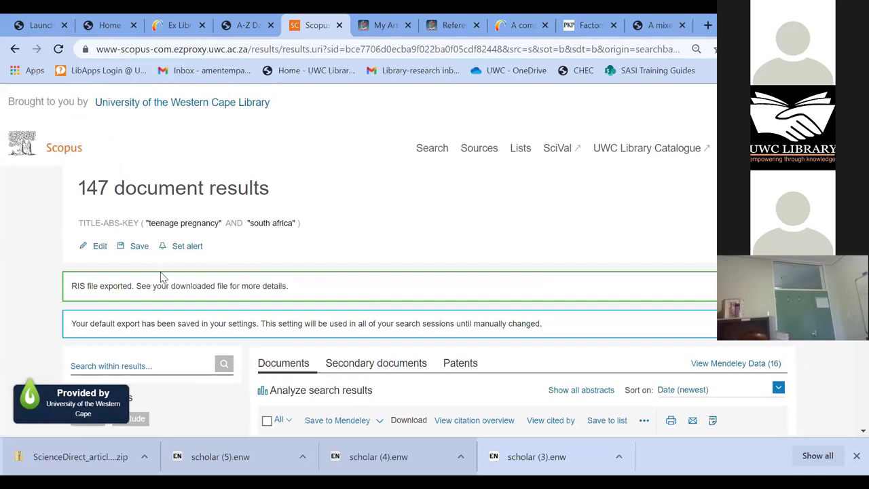
click(426, 150)
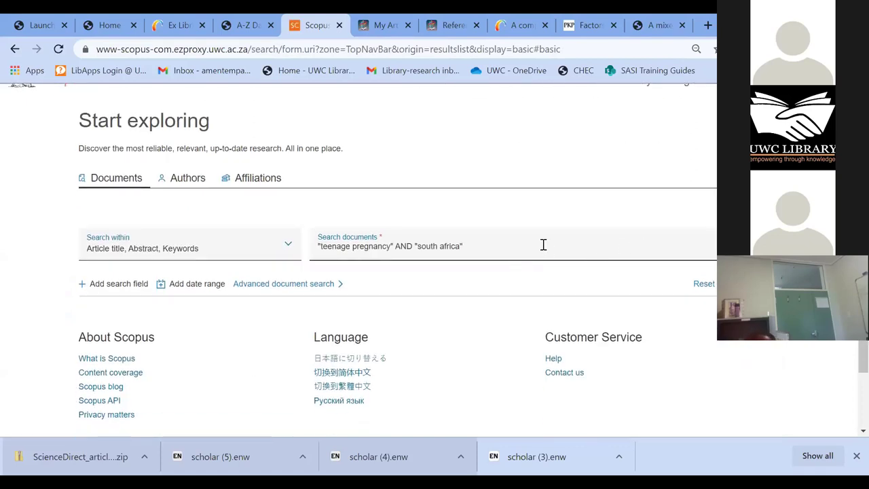
- Clear the teenage pregnancy query, add a second search row, and enter covid-19 in the first
click(543, 244)
key(BackSpace)
key(BackSpace)
key(BackSpace)
key(BackSpace)
key(BackSpace)
key(BackSpace)
key(BackSpace)
key(BackSpace)
key(BackSpace)
key(BackSpace)
key(BackSpace)
key(BackSpace)
key(BackSpace)
key(BackSpace)
key(BackSpace)
key(BackSpace)
key(BackSpace)
key(BackSpace)
key(BackSpace)
key(BackSpace)
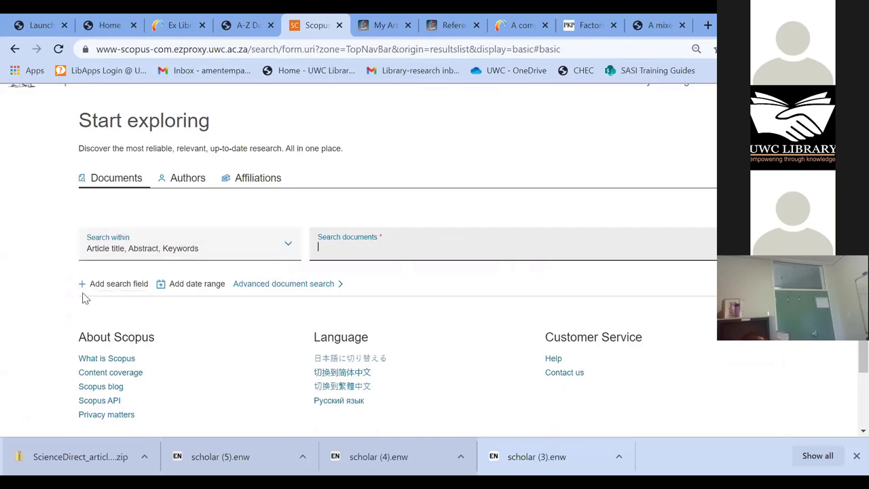
click(84, 284)
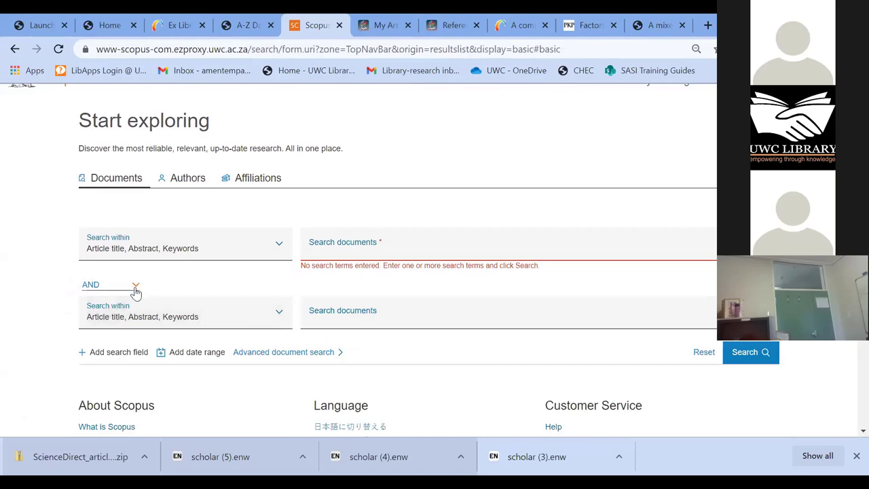
click(372, 249)
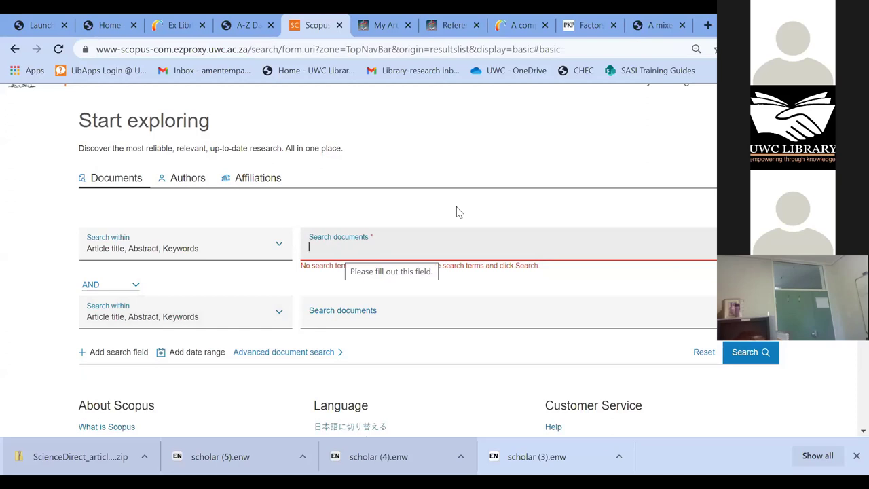
text(cov)
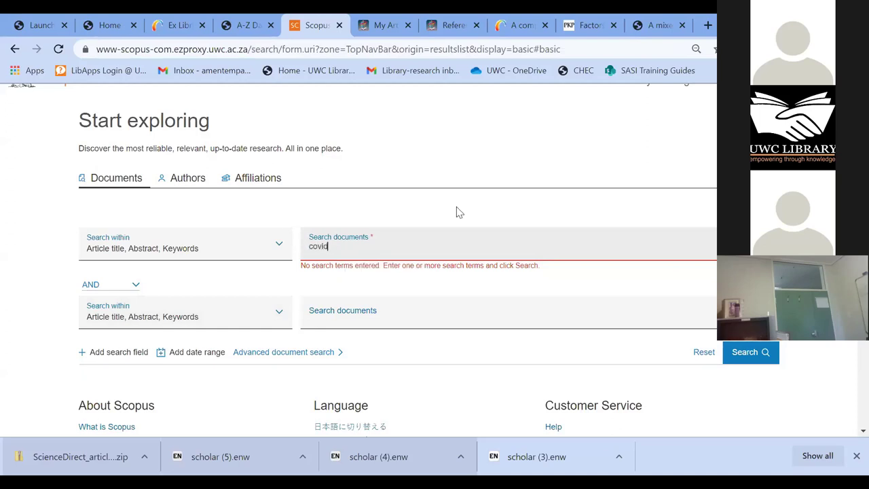
text(id-19)
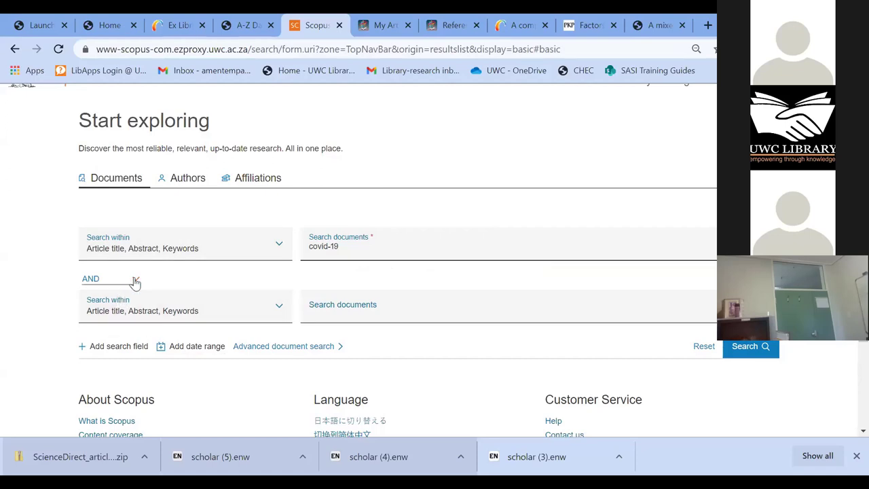
- Add a third search row, keep AND between the first two, and enter vaccine as the second term
click(83, 349)
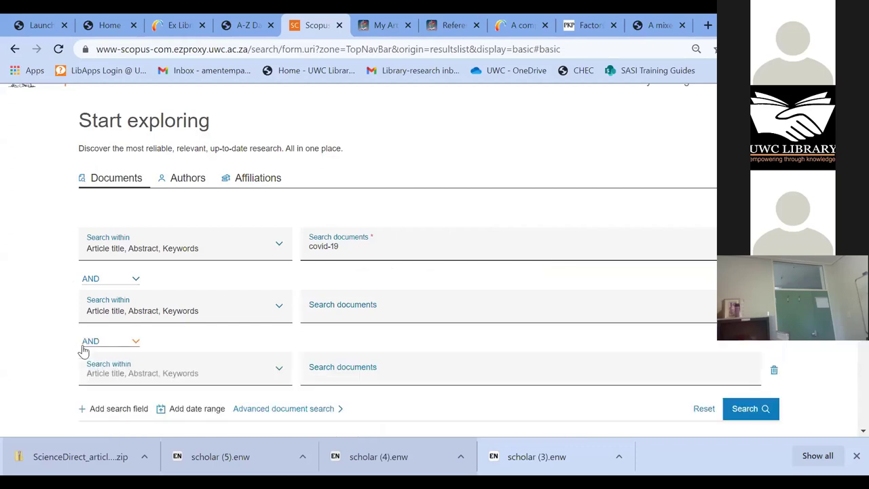
click(136, 344)
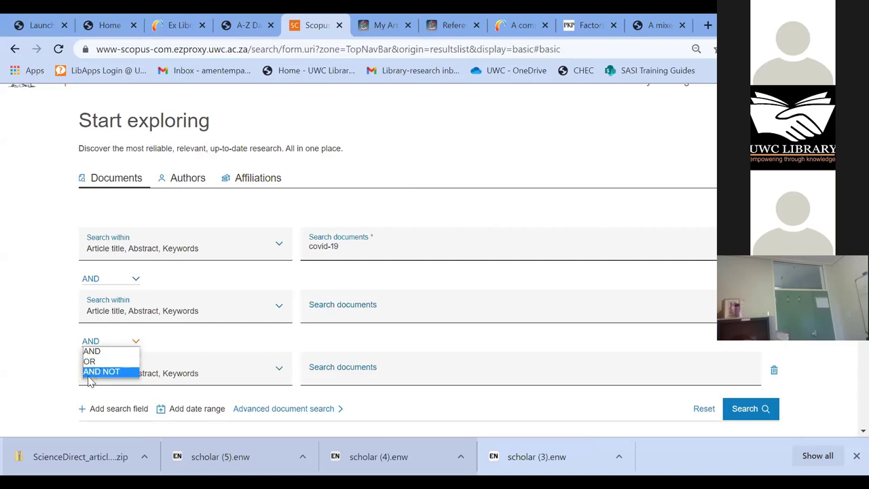
click(56, 387)
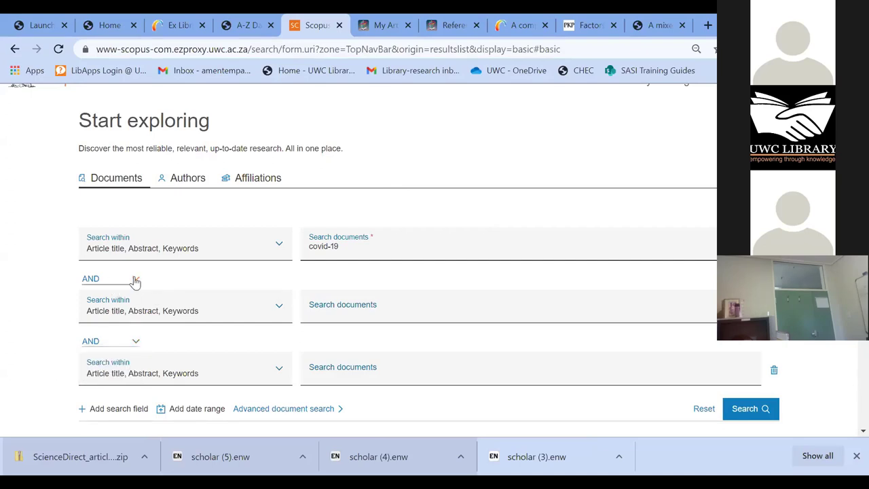
click(135, 283)
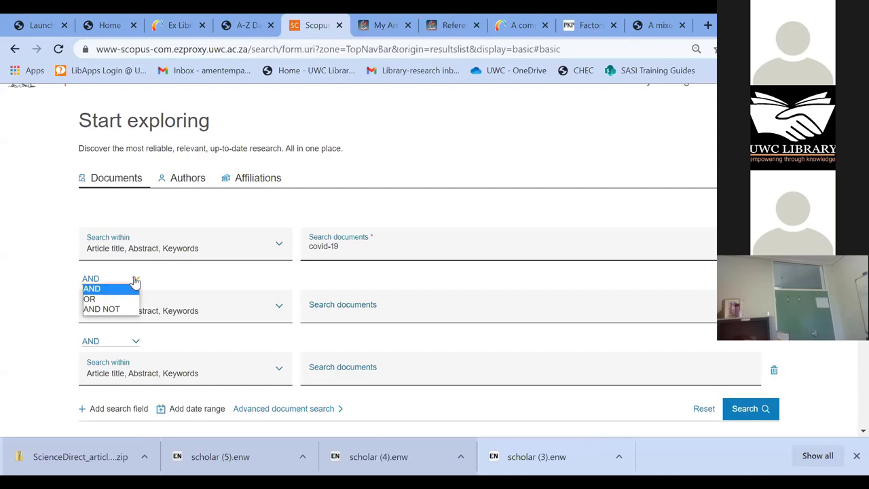
click(136, 283)
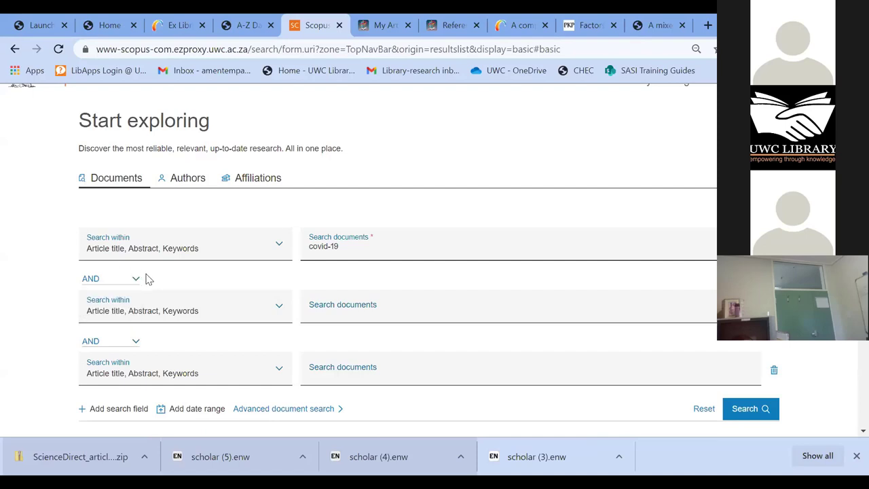
click(335, 310)
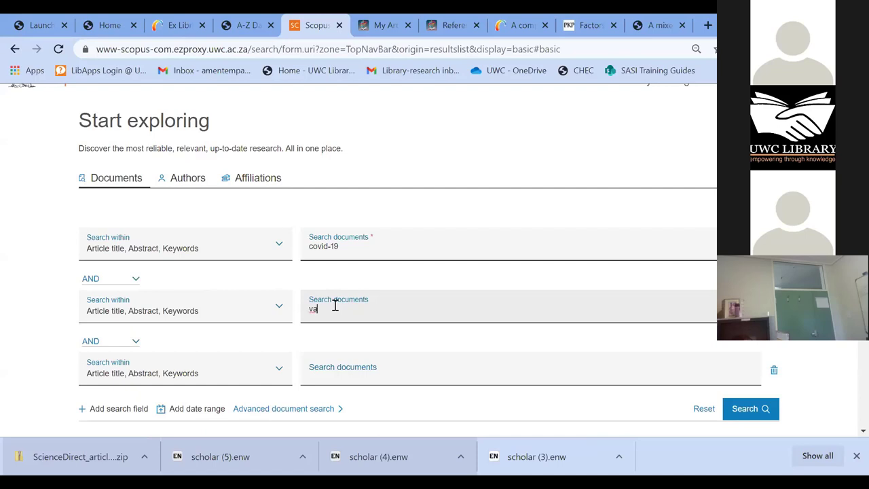
text(vaccine)
- Set the third row's operator to AND NOT and enter "south africa"
scroll(106, 378, down, 2)
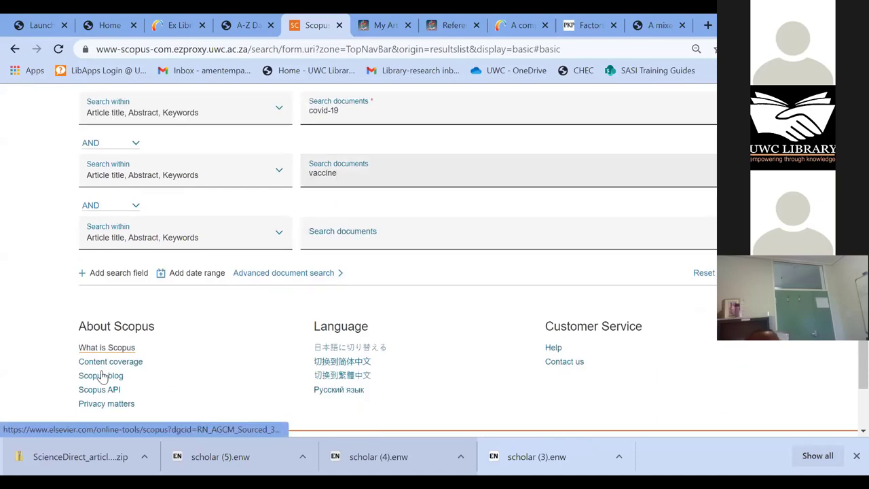
click(134, 207)
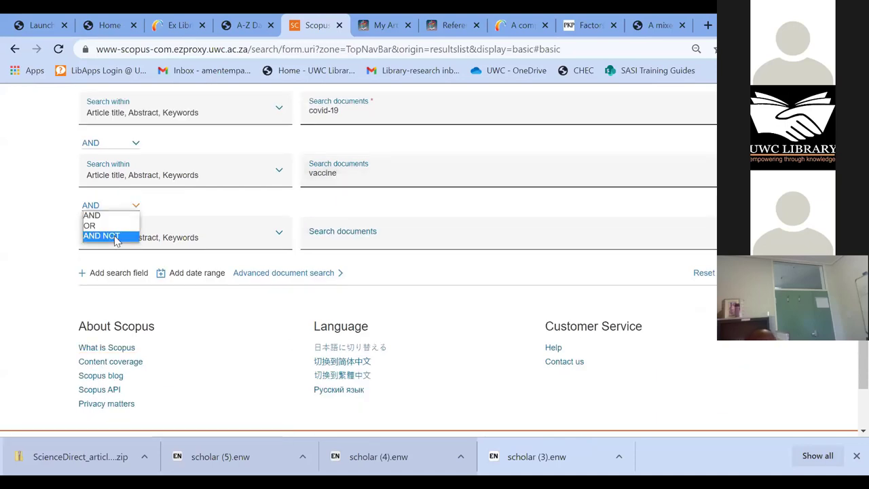
click(109, 236)
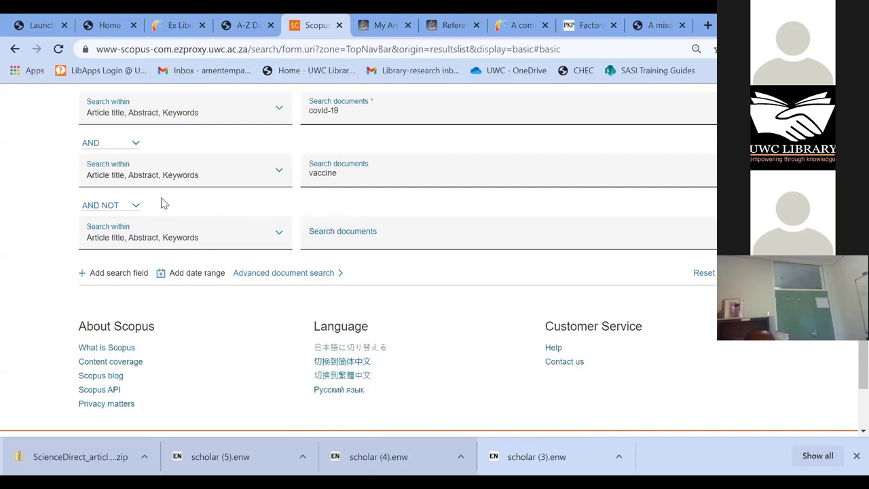
click(326, 231)
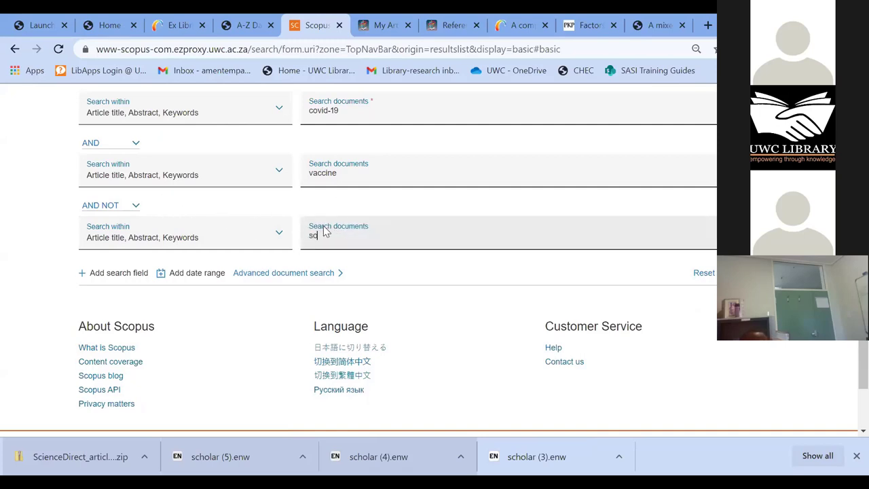
text(south africa)
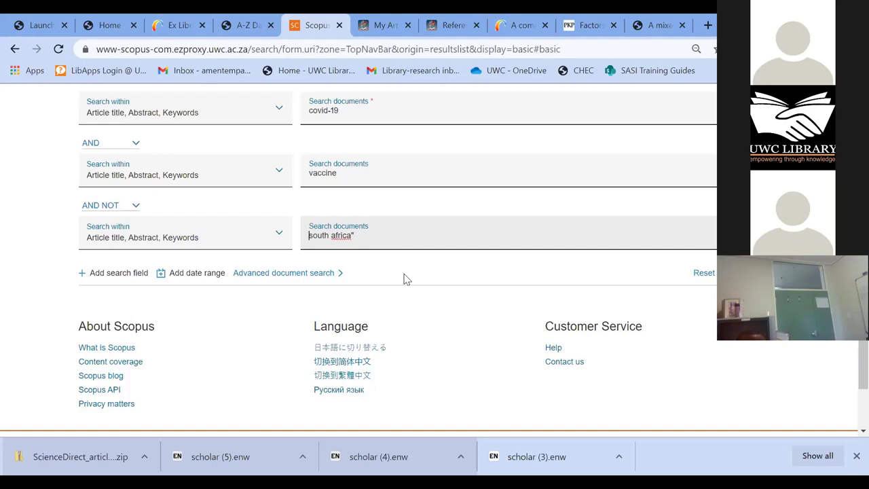
text(")
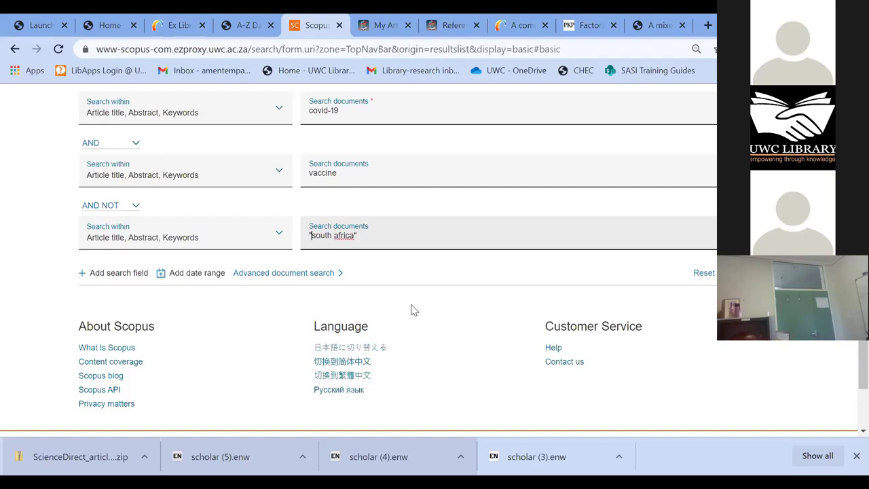
scroll(397, 313, up, 1)
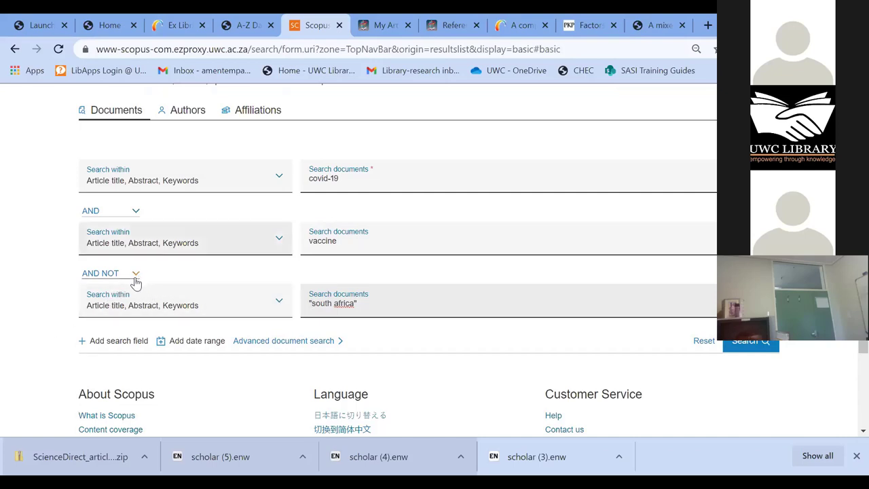
- Add manufacturing as a fourth AND term and run the search, returning 13,951 documents
click(119, 341)
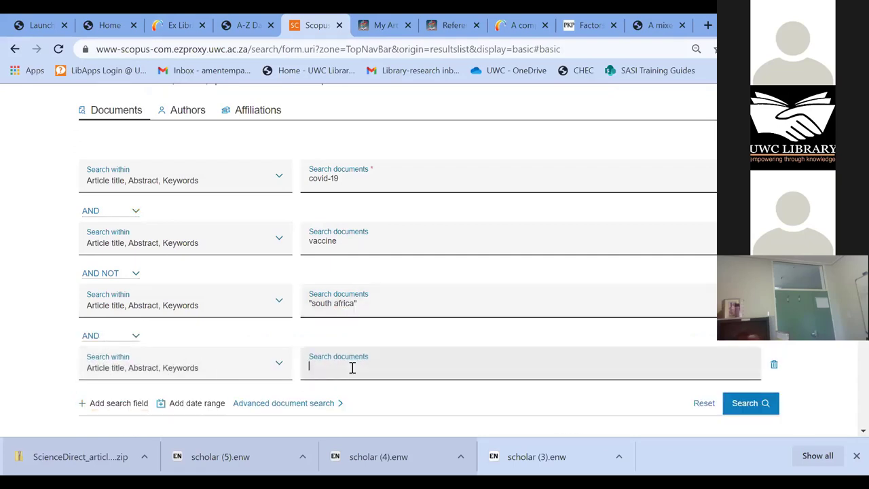
text(manufacturing)
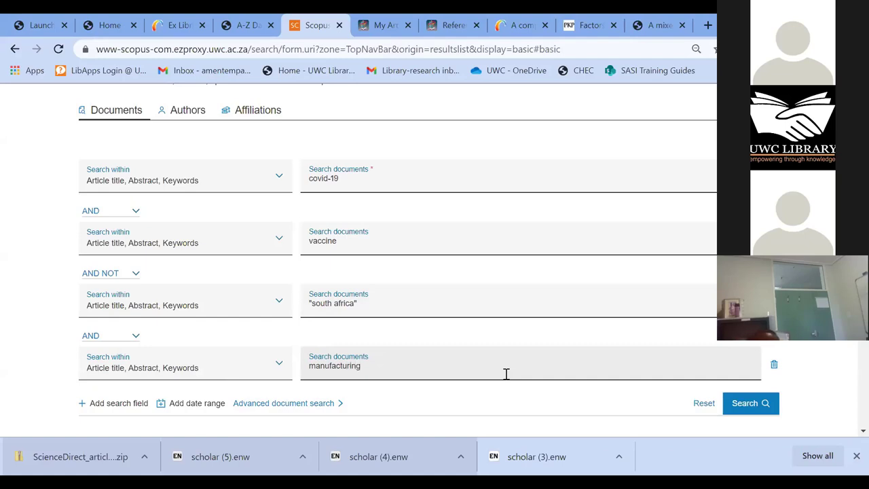
scroll(796, 387, down, 1)
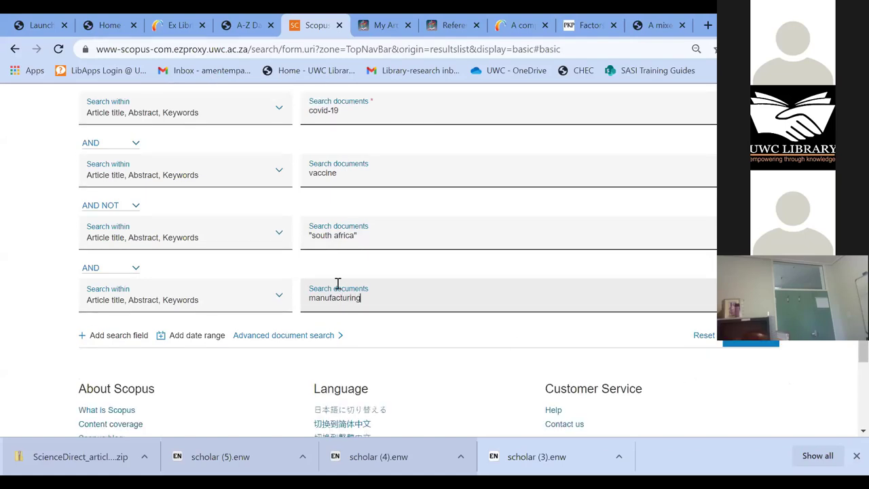
click(758, 346)
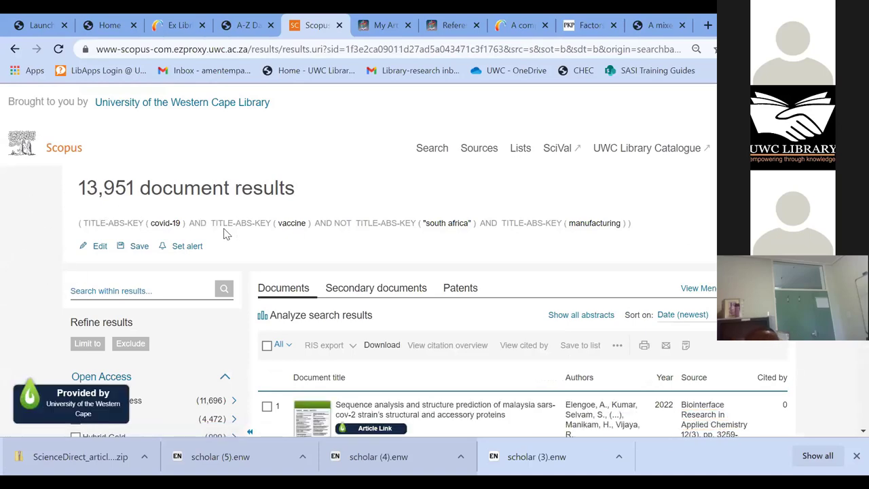
scroll(448, 341, down, 2)
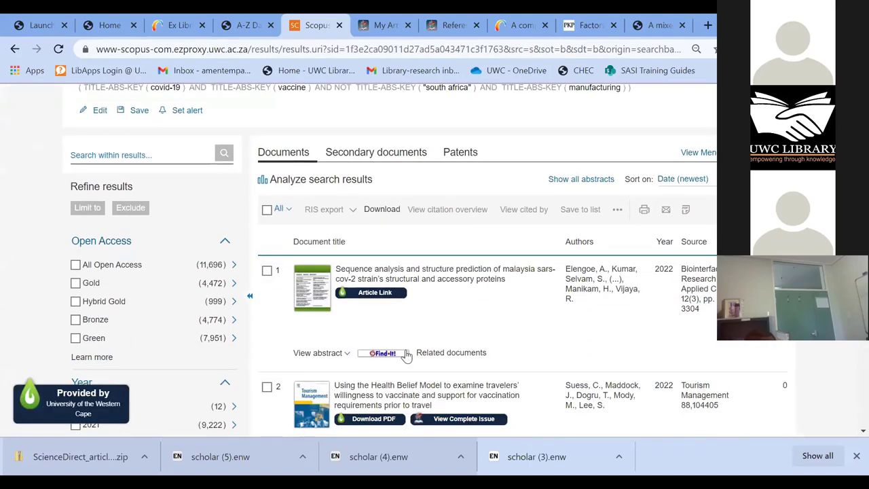
scroll(400, 359, down, 1)
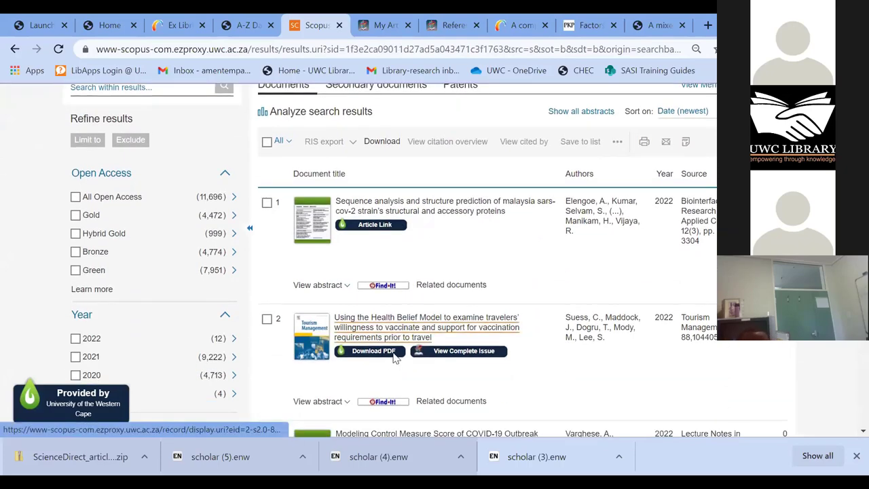
scroll(394, 360, down, 2)
scroll(396, 358, down, 1)
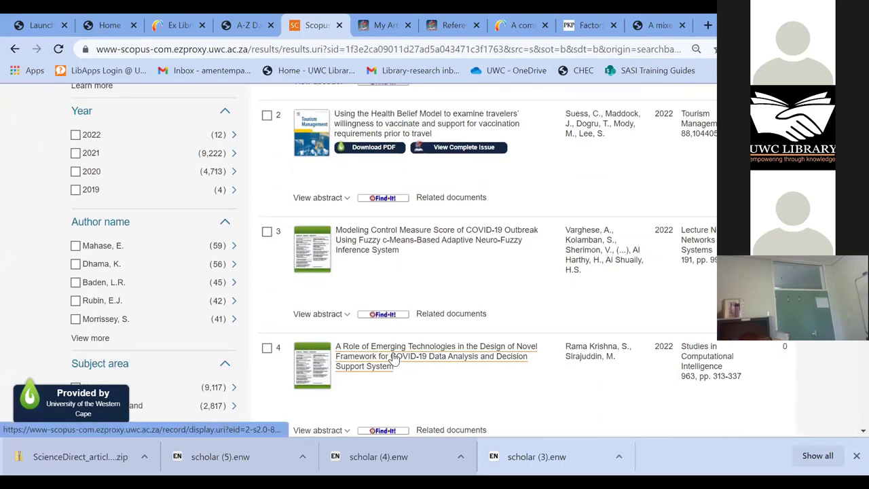
scroll(429, 366, down, 6)
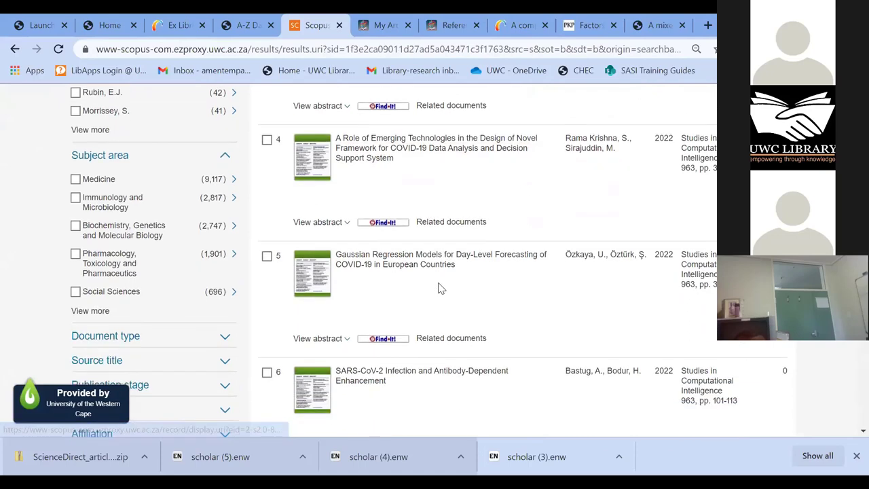
scroll(439, 289, down, 3)
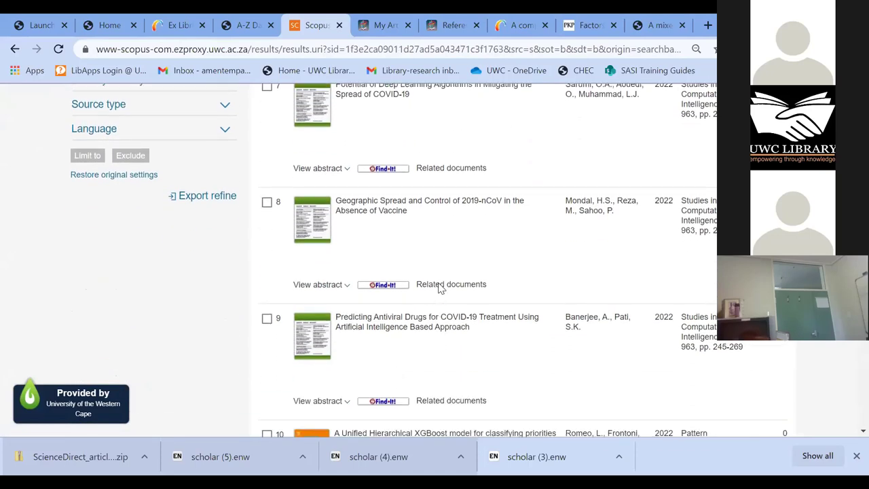
scroll(439, 289, down, 5)
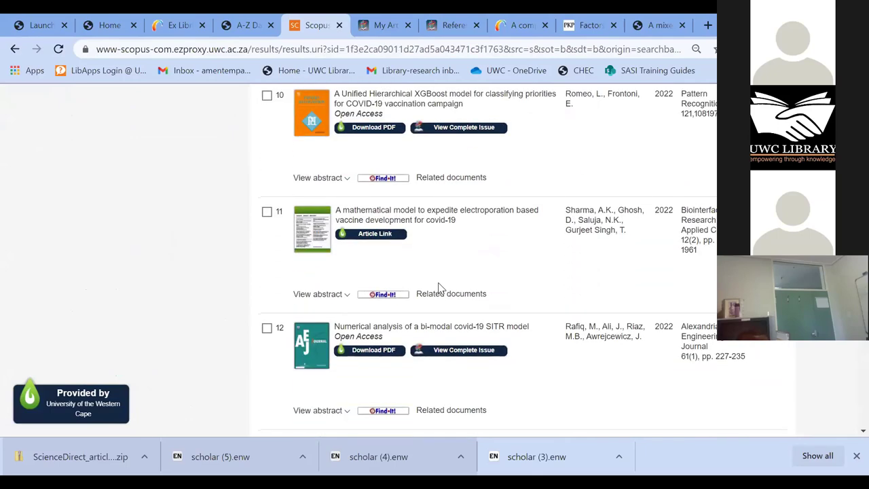
scroll(439, 289, down, 3)
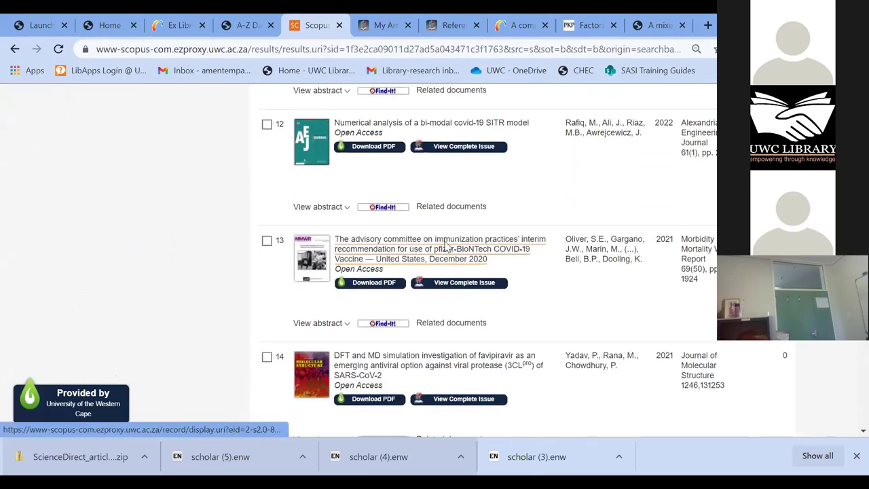
scroll(394, 410, up, 1)
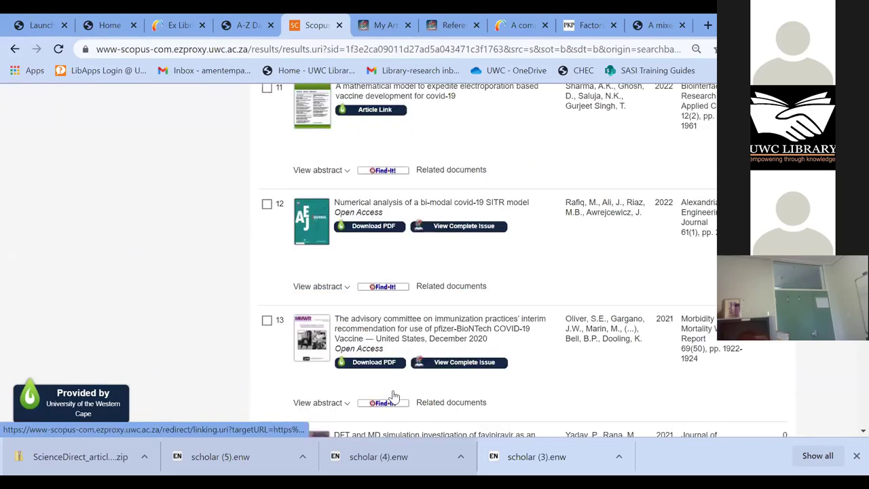
scroll(394, 391, up, 6)
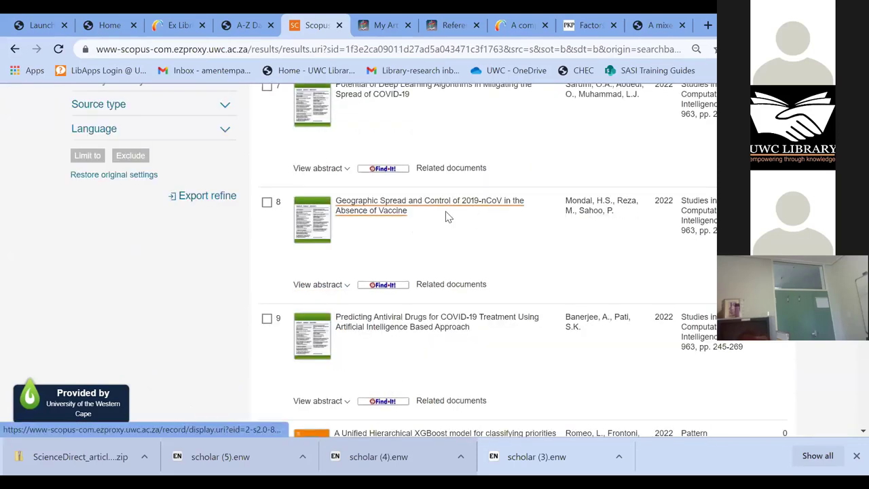
scroll(446, 216, up, 5)
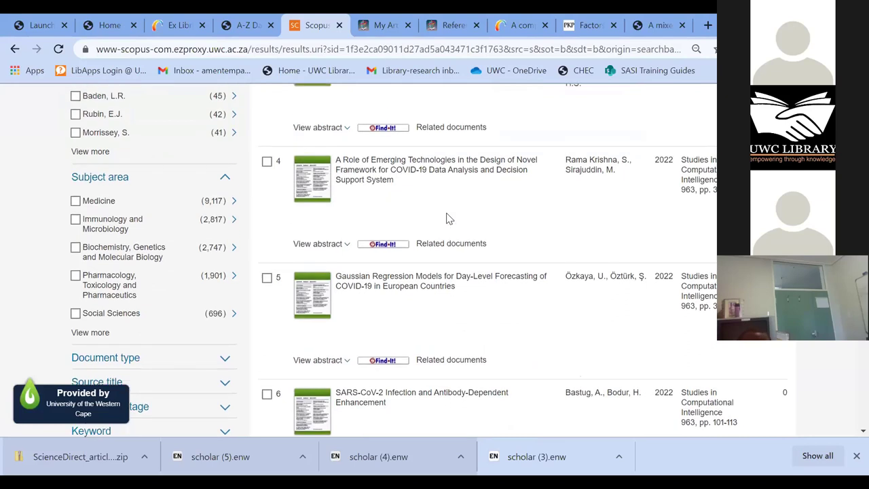
scroll(445, 216, up, 1)
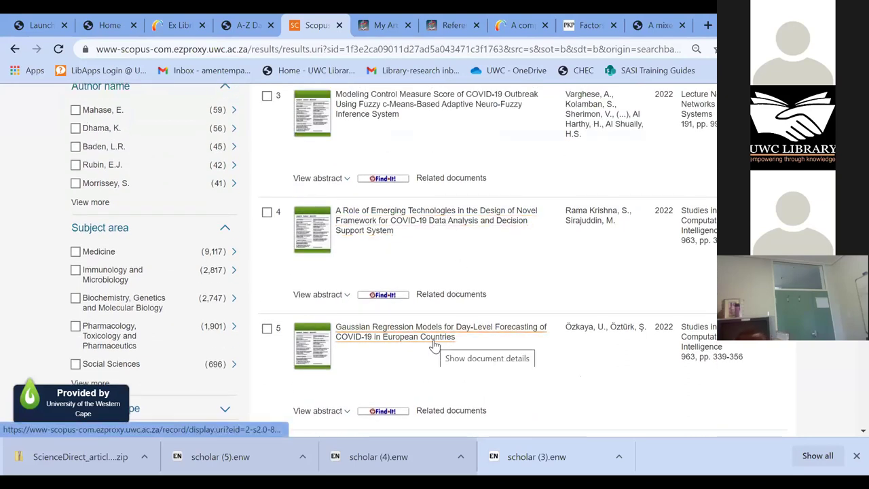
scroll(434, 344, up, 5)
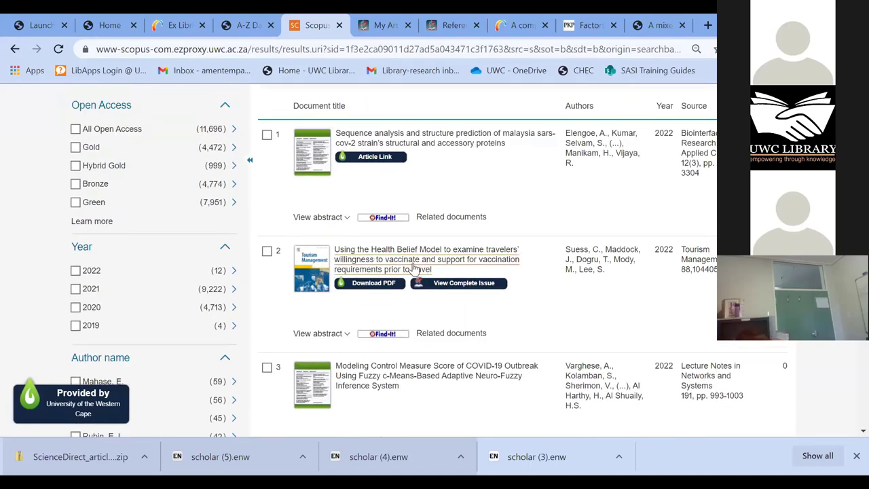
scroll(416, 283, up, 3)
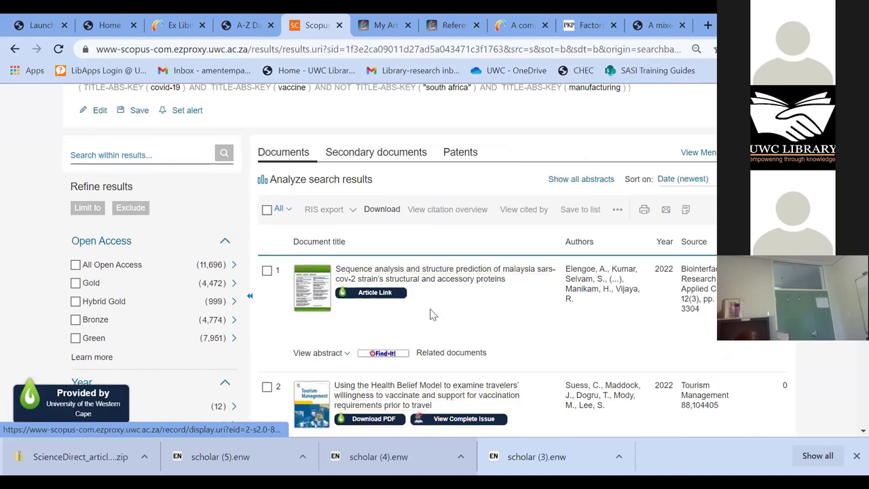
scroll(231, 275, up, 1)
scroll(229, 275, up, 2)
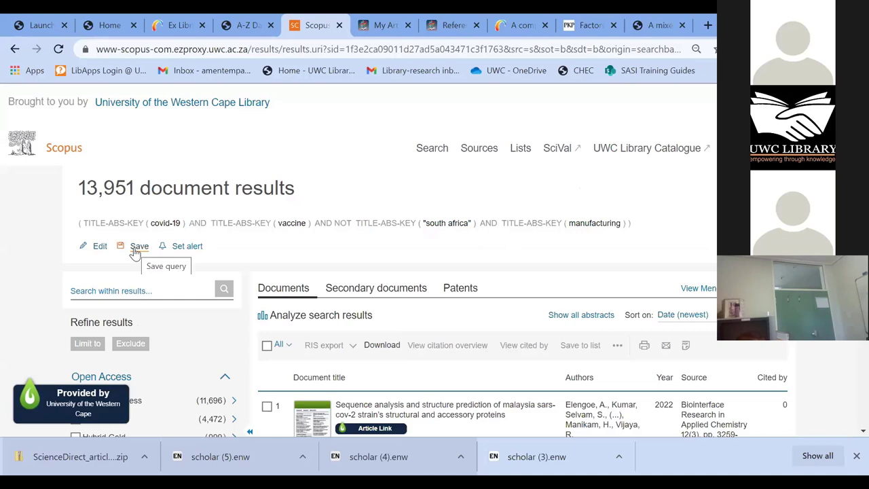
- Save the search under the suggested name 'covid-19 vaccine south africa manufacturing'
click(135, 248)
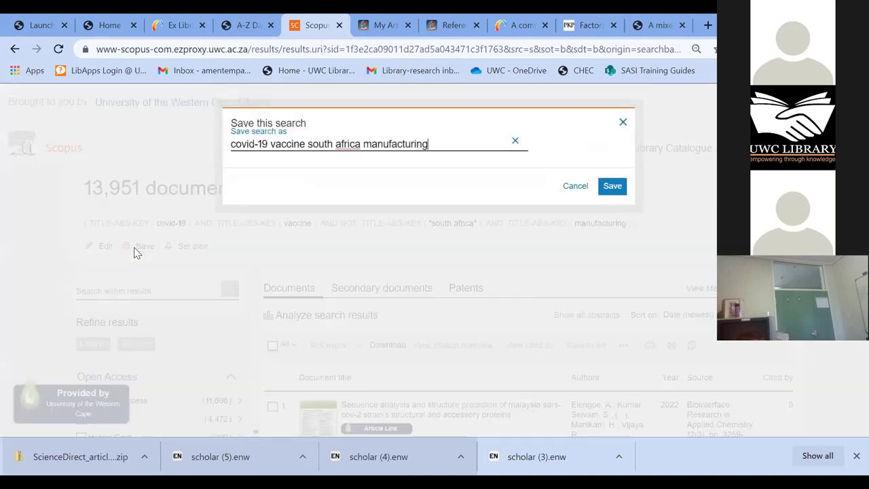
click(612, 186)
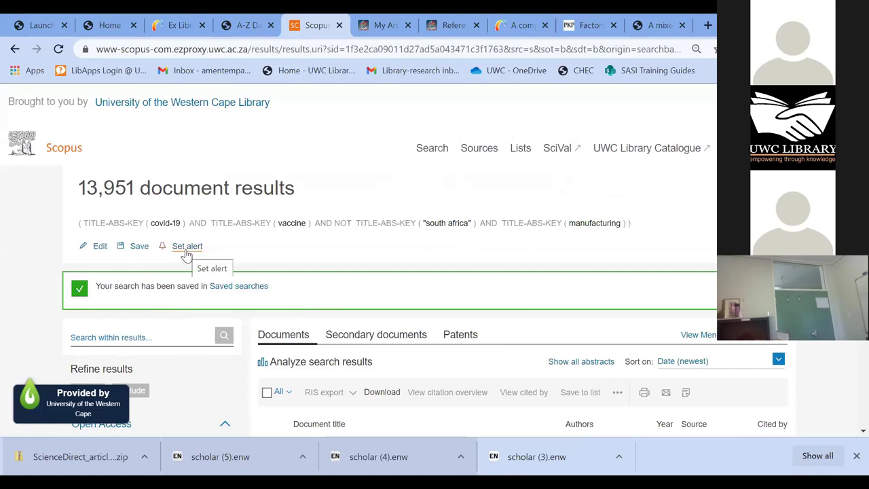
- Set an email alert for the saved search, sent every week on Friday
click(186, 248)
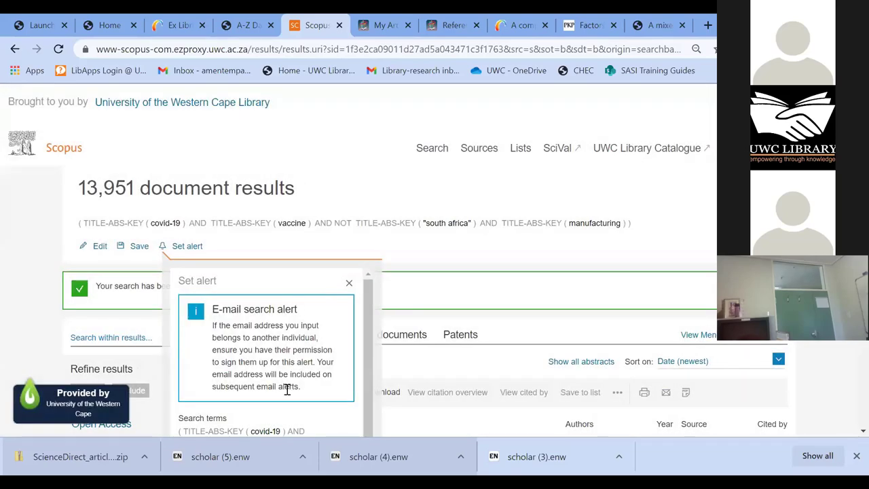
scroll(279, 354, down, 2)
scroll(279, 354, down, 6)
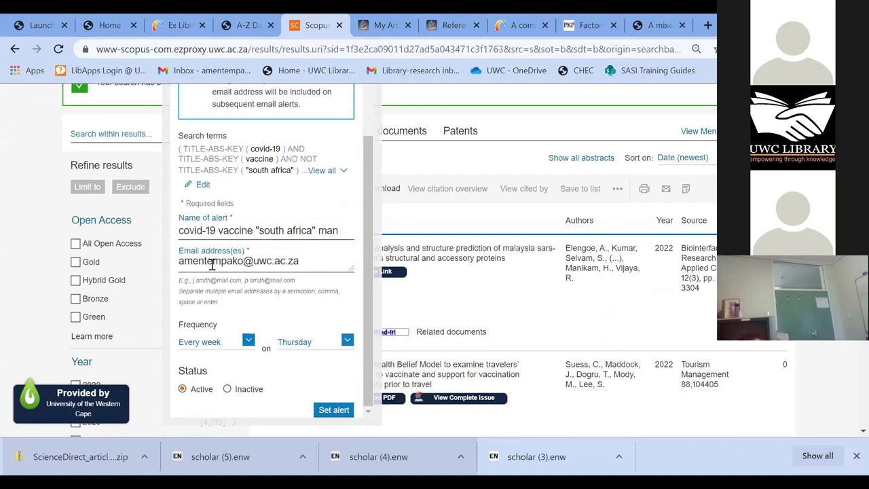
scroll(274, 340, down, 1)
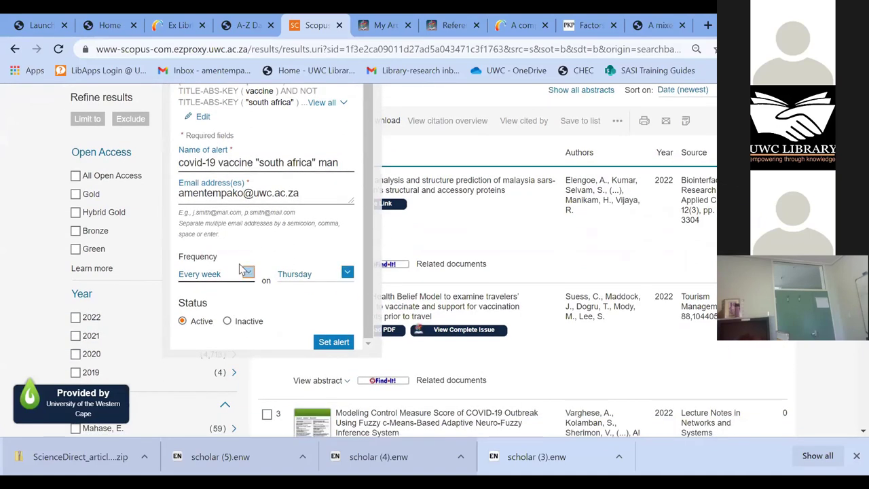
click(249, 275)
click(249, 274)
click(347, 272)
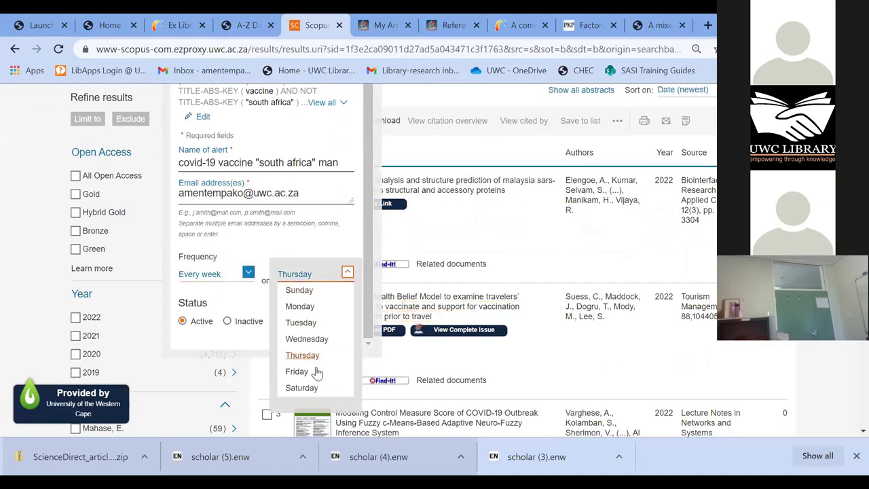
click(296, 371)
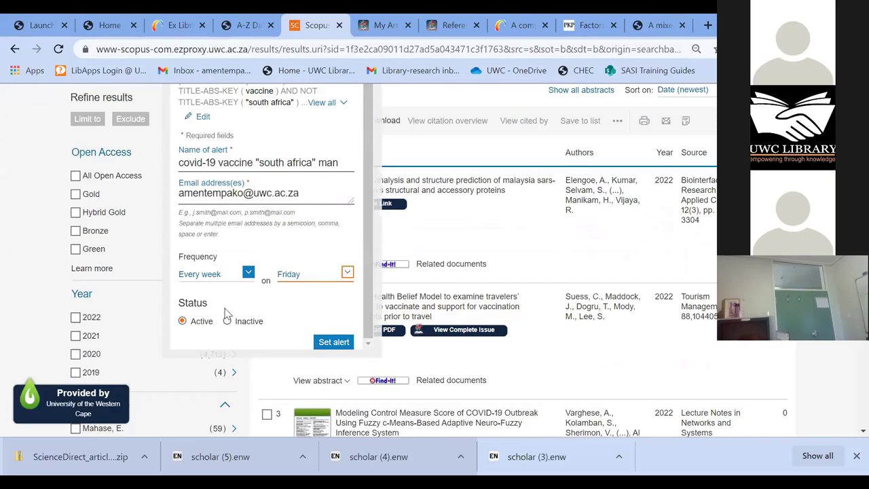
click(331, 342)
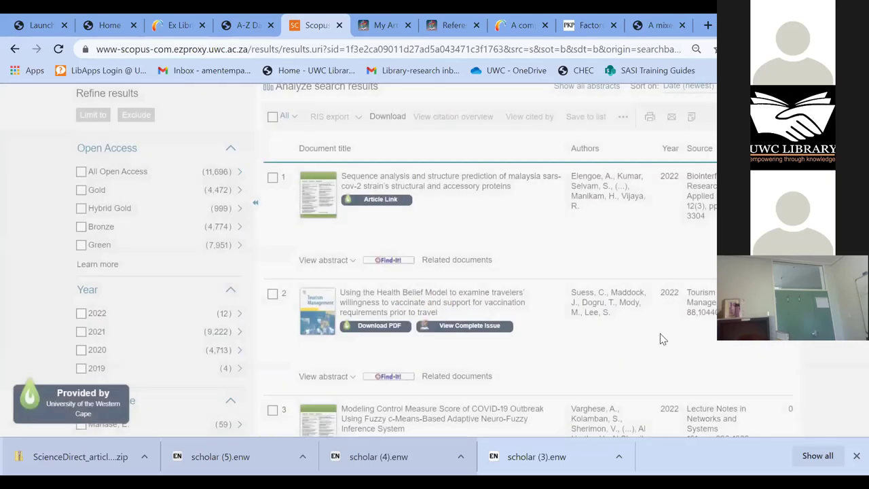
scroll(679, 319, up, 5)
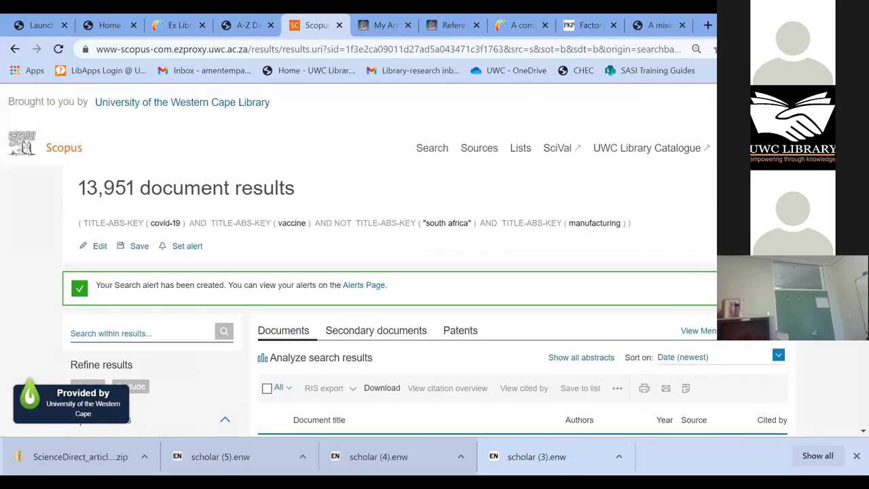
click(815, 148)
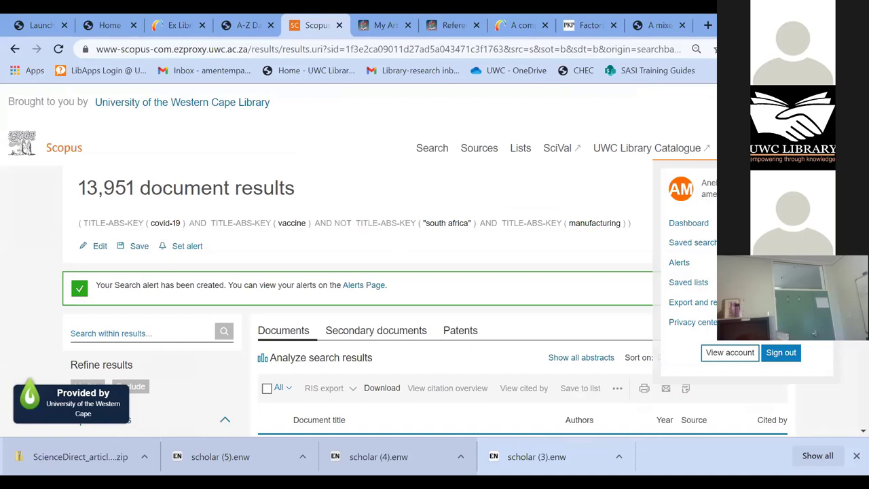
- Open Saved searches to see 'covid-19 vaccine south africa manufacturing' with 13,951 documents
click(710, 246)
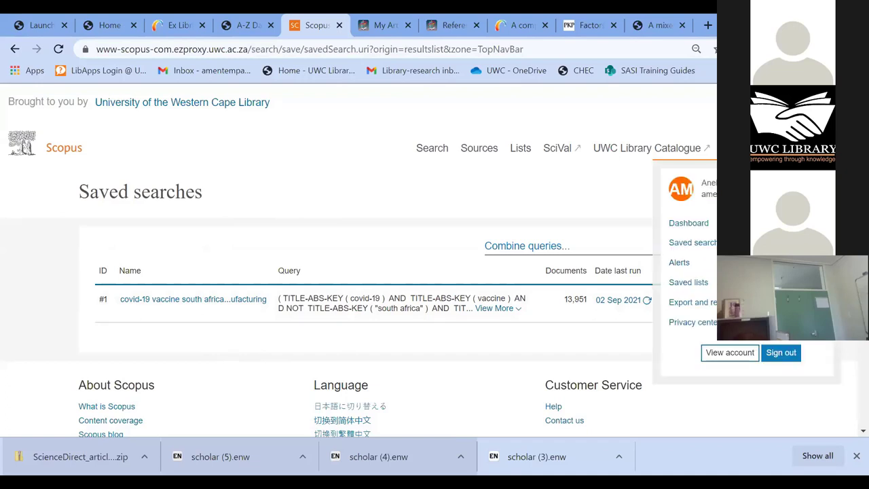
- Review the weekly covid-19 vaccine manufacturing alert on the Alerts page, then close the PKP journal tab
click(681, 264)
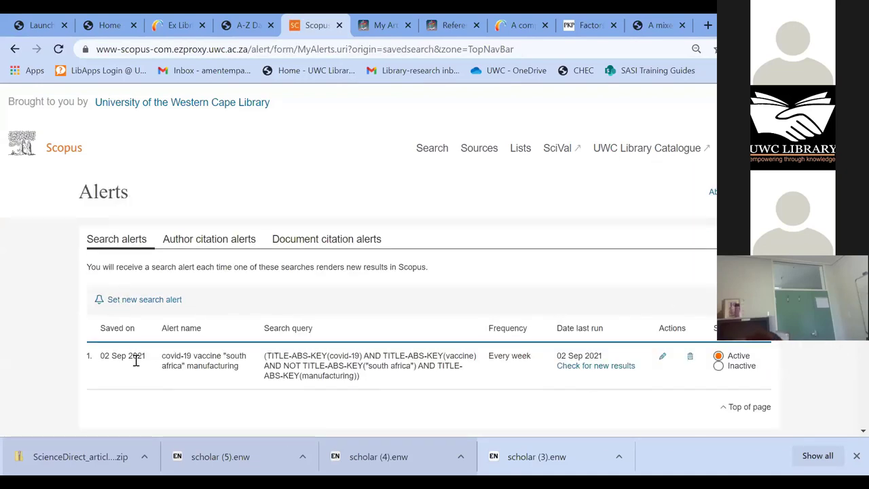
scroll(112, 364, down, 1)
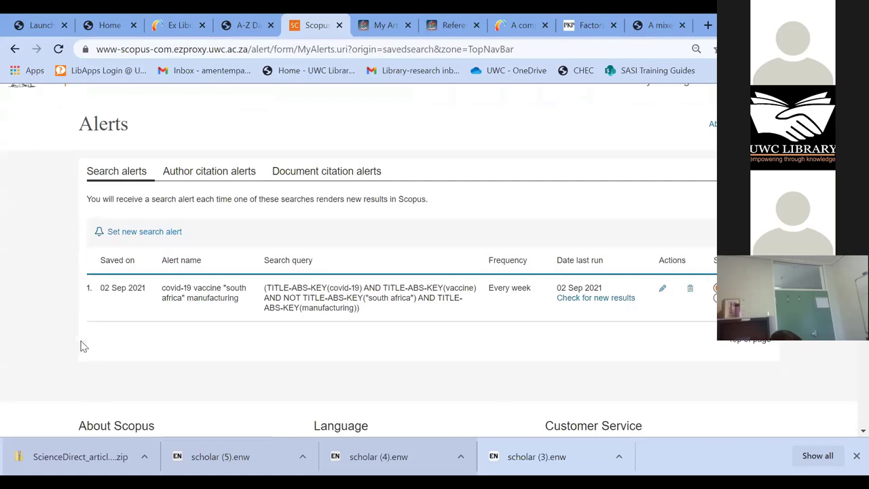
scroll(68, 336, up, 1)
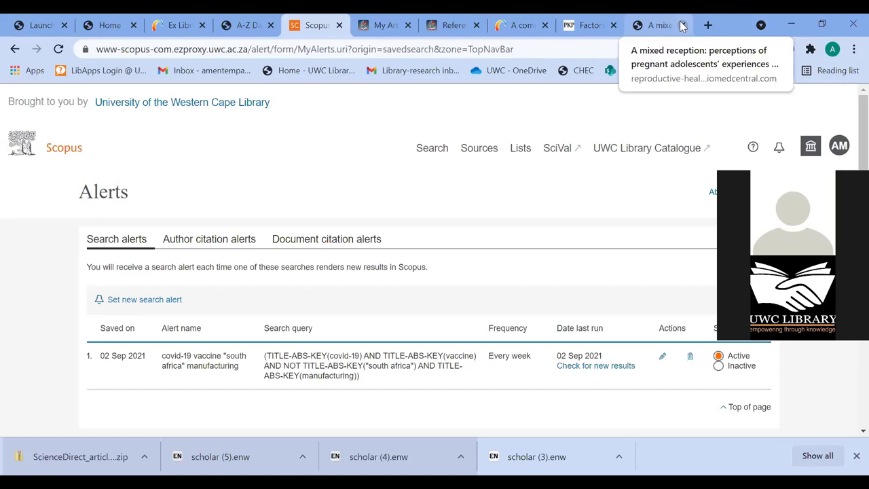
click(613, 25)
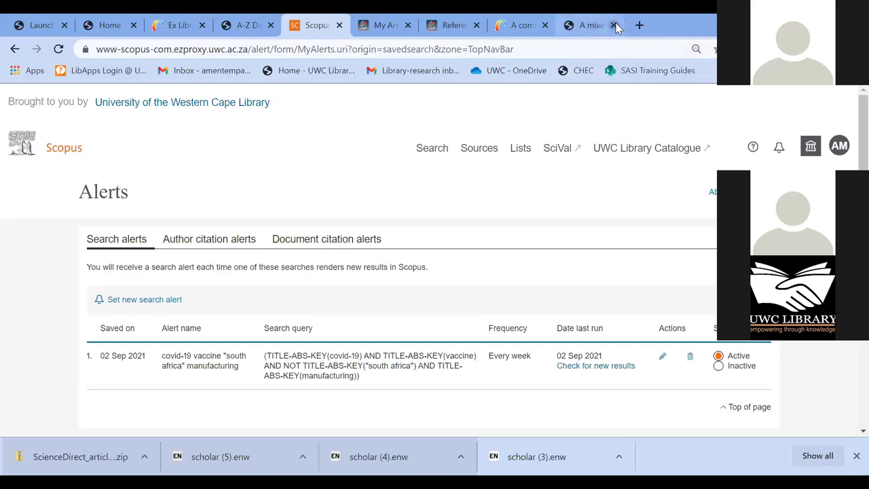